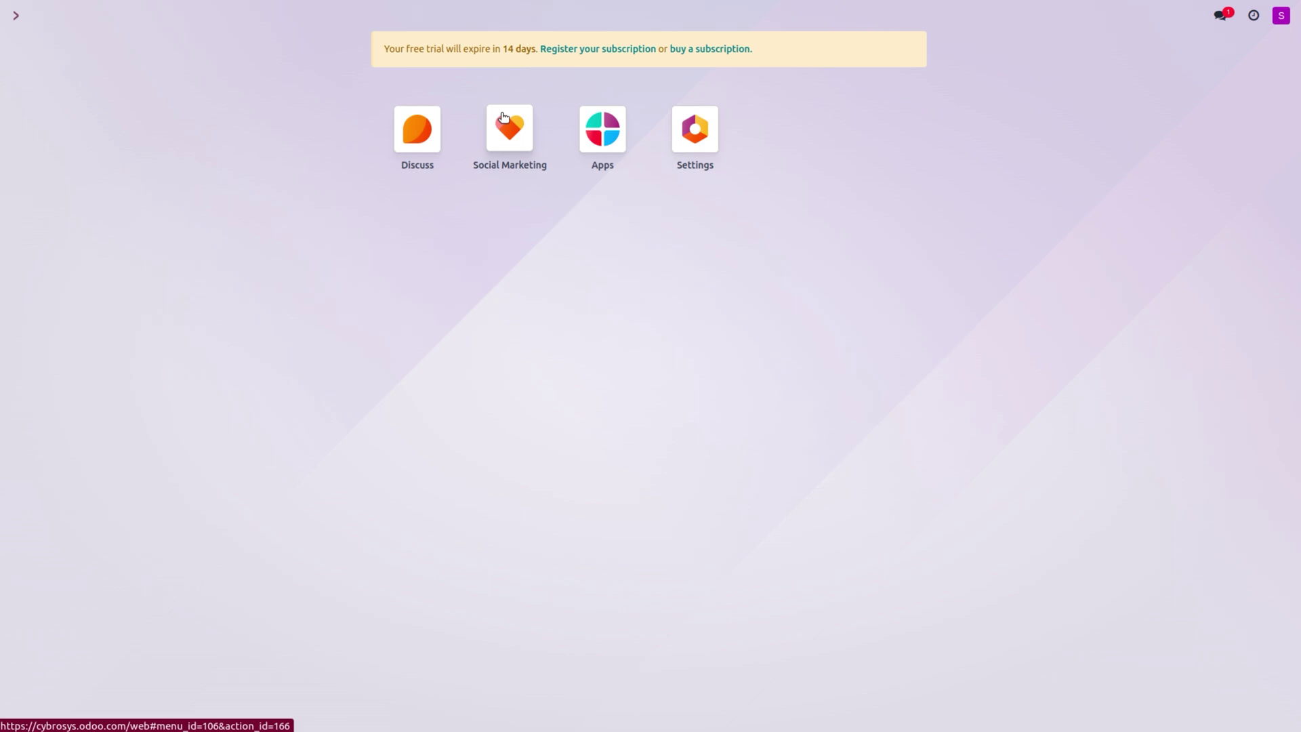
Open the Social Marketing Feed and look over the YouTube post (4 views, 2 comments) and the Twitter stream
left_click(509, 130)
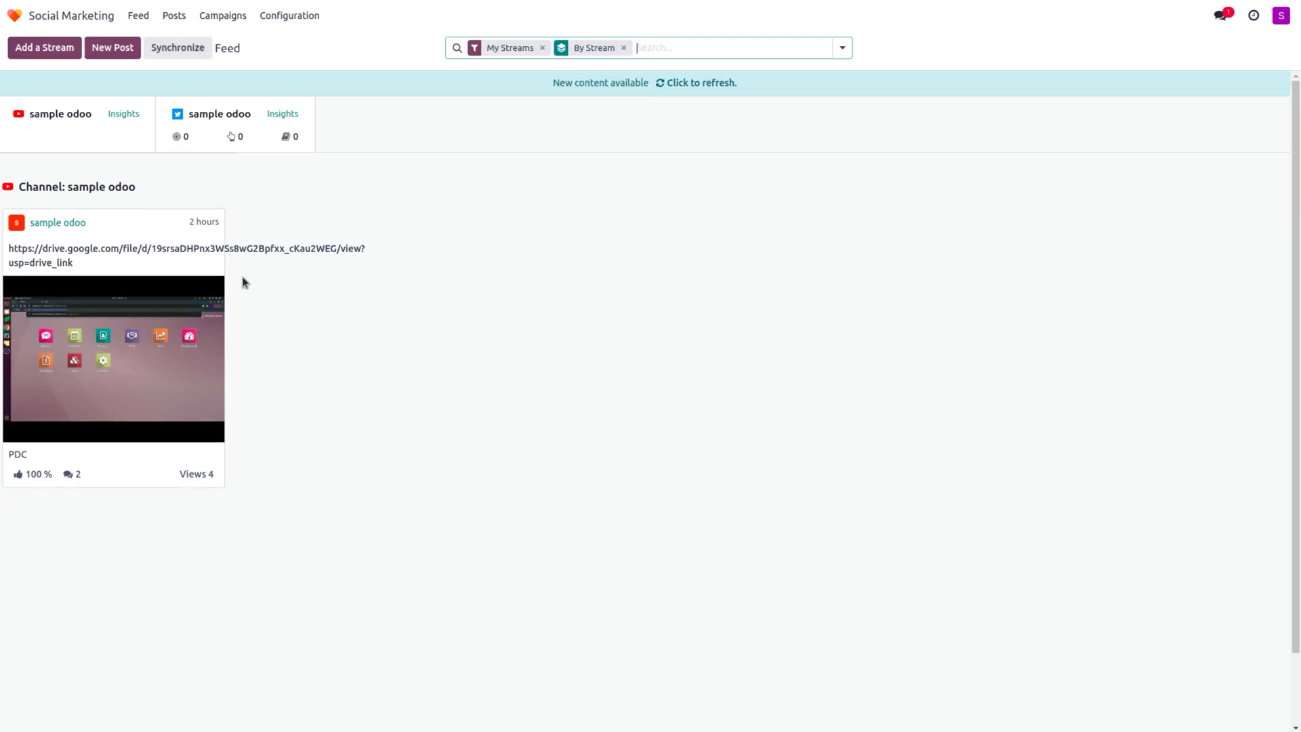
scroll(250, 294, "down", 2)
scroll(250, 294, "up", 2)
mouse_move(263, 144)
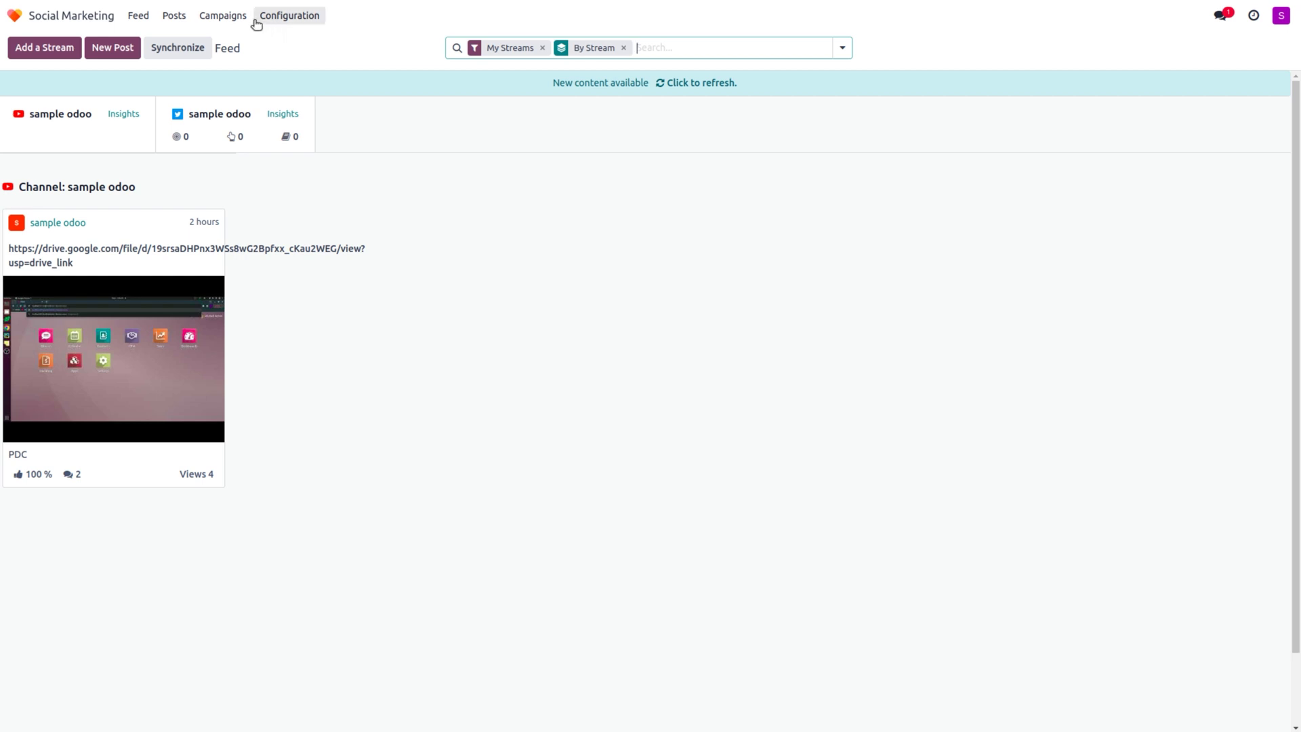
Go to Configuration > Social Media and start linking a YouTube account
left_click(279, 21)
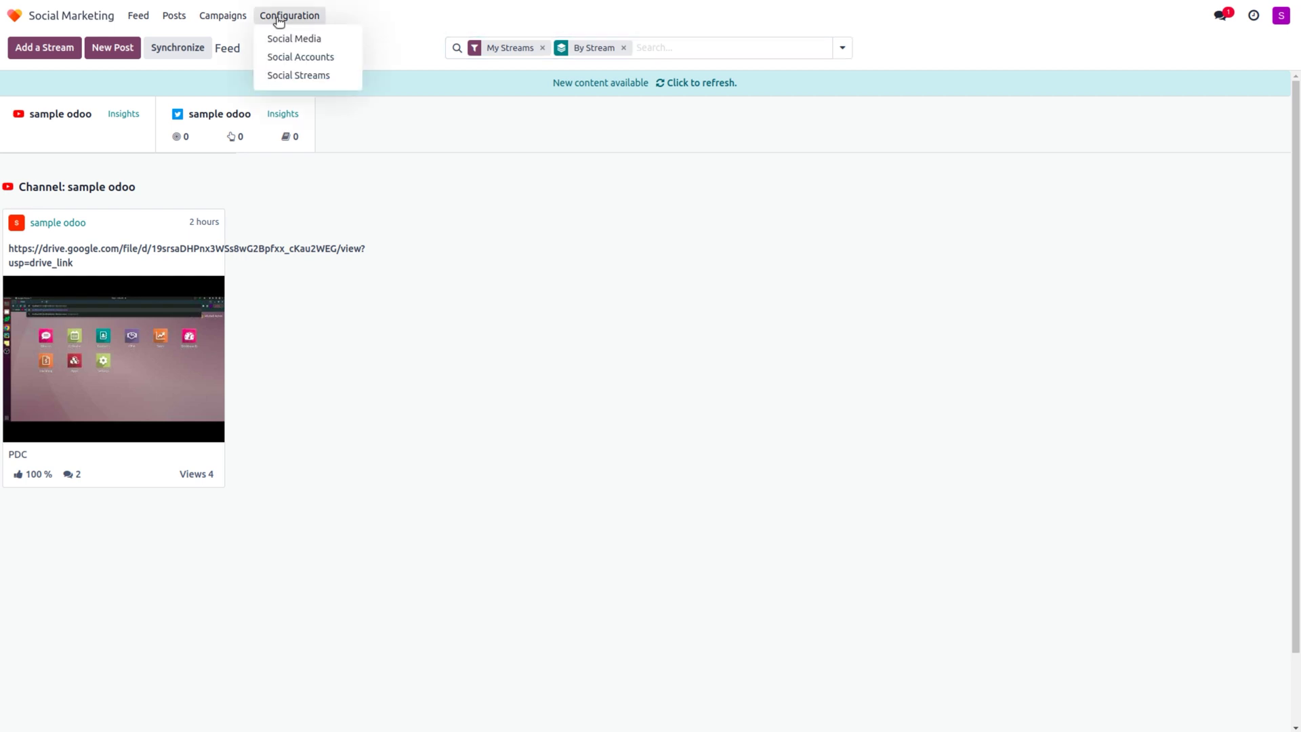
left_click(301, 45)
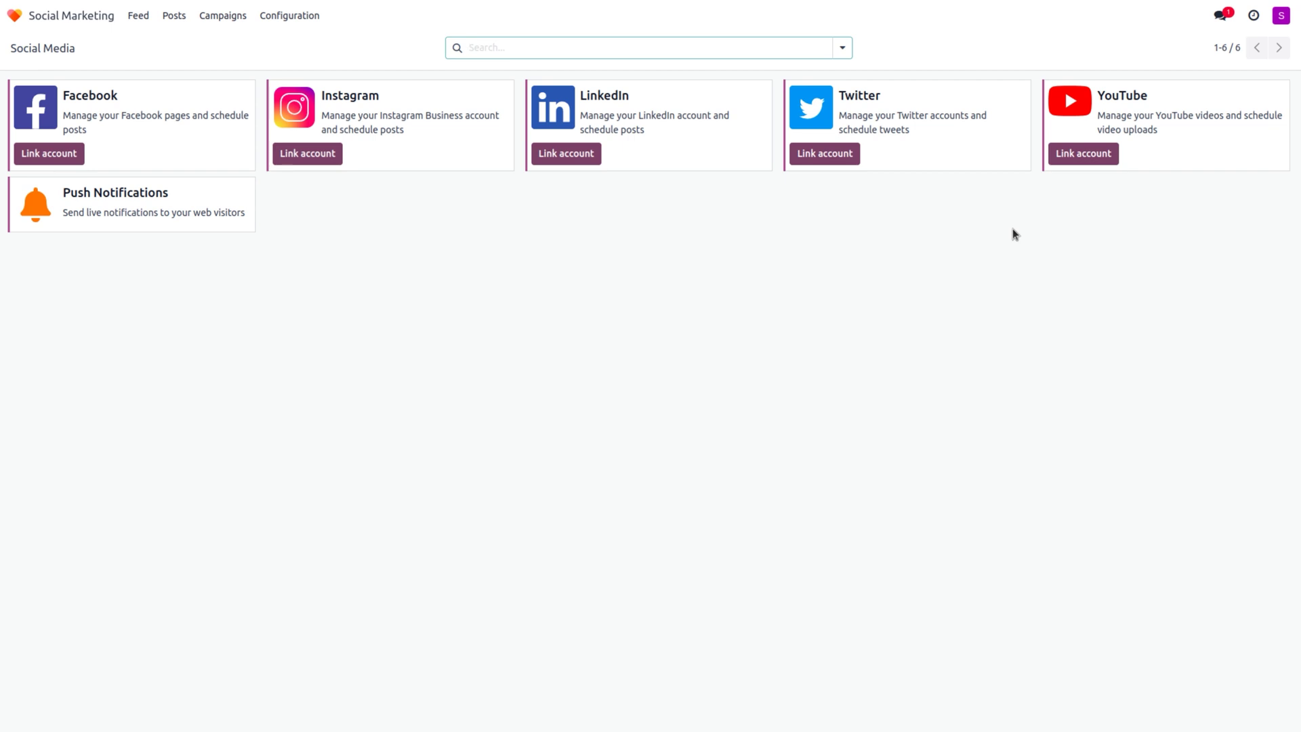
left_click(1083, 155)
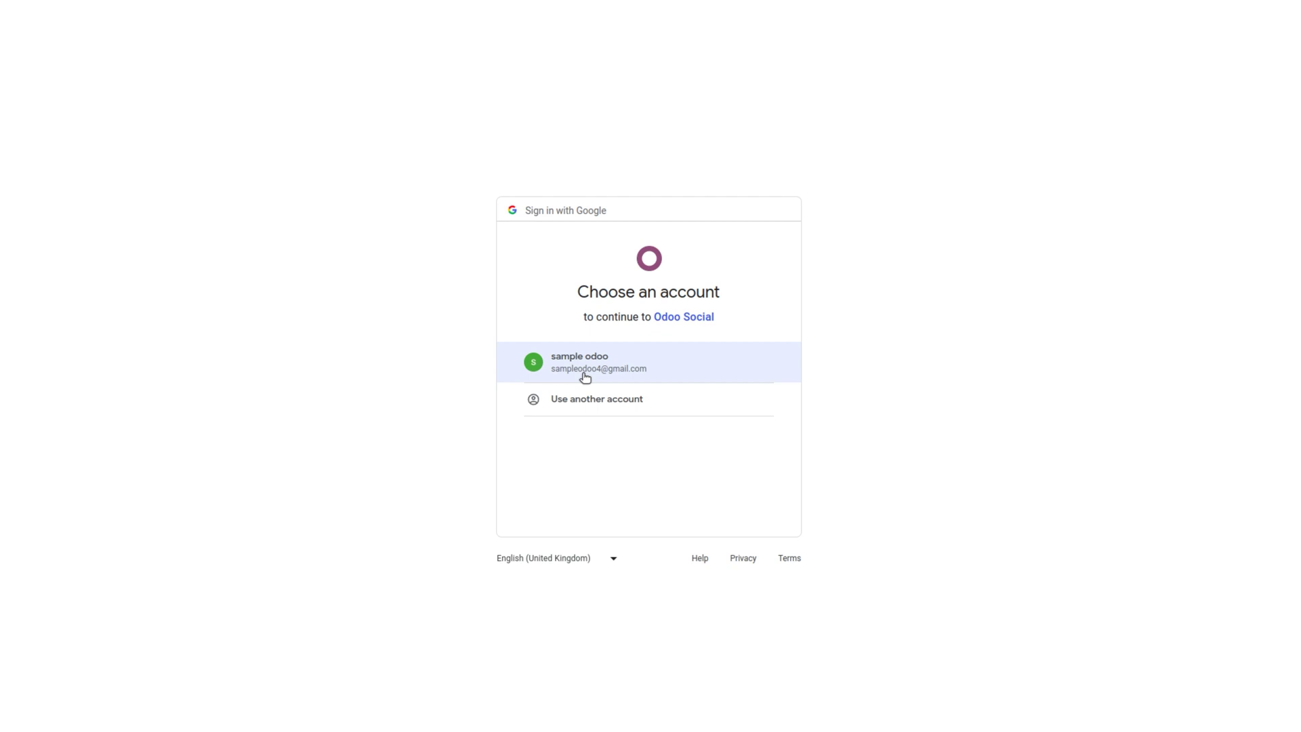
Pick the Google account and grant Odoo Social the requested access
left_click(585, 372)
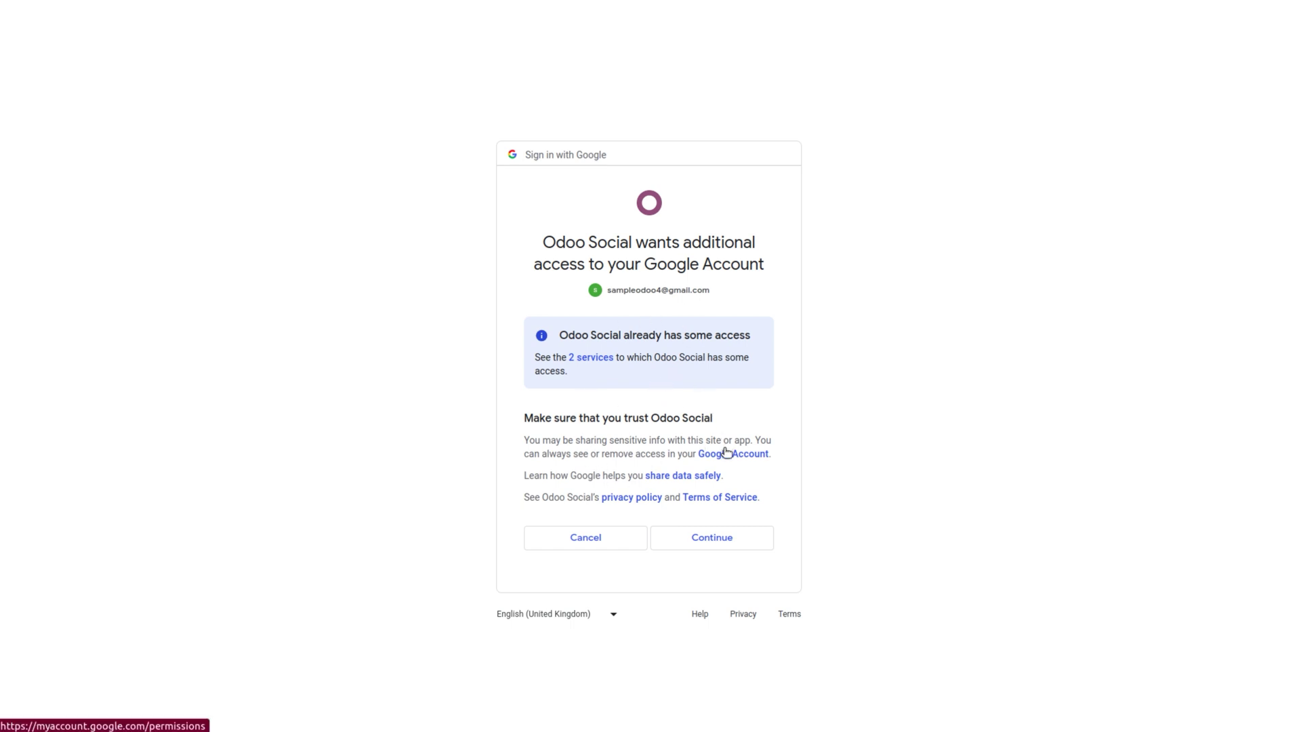
left_click(728, 540)
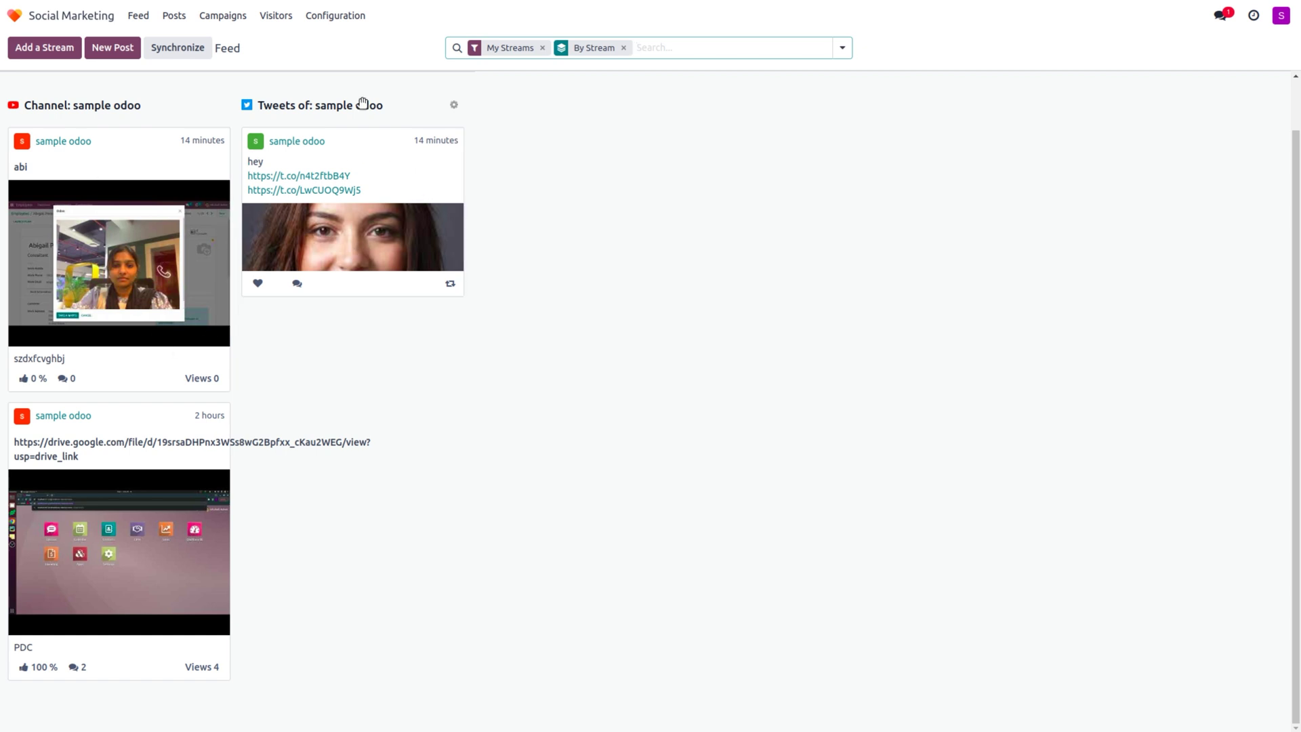
Check the Social Accounts list for YouTube, Twitter and My Website push notifications, including its gear menu
left_click(340, 18)
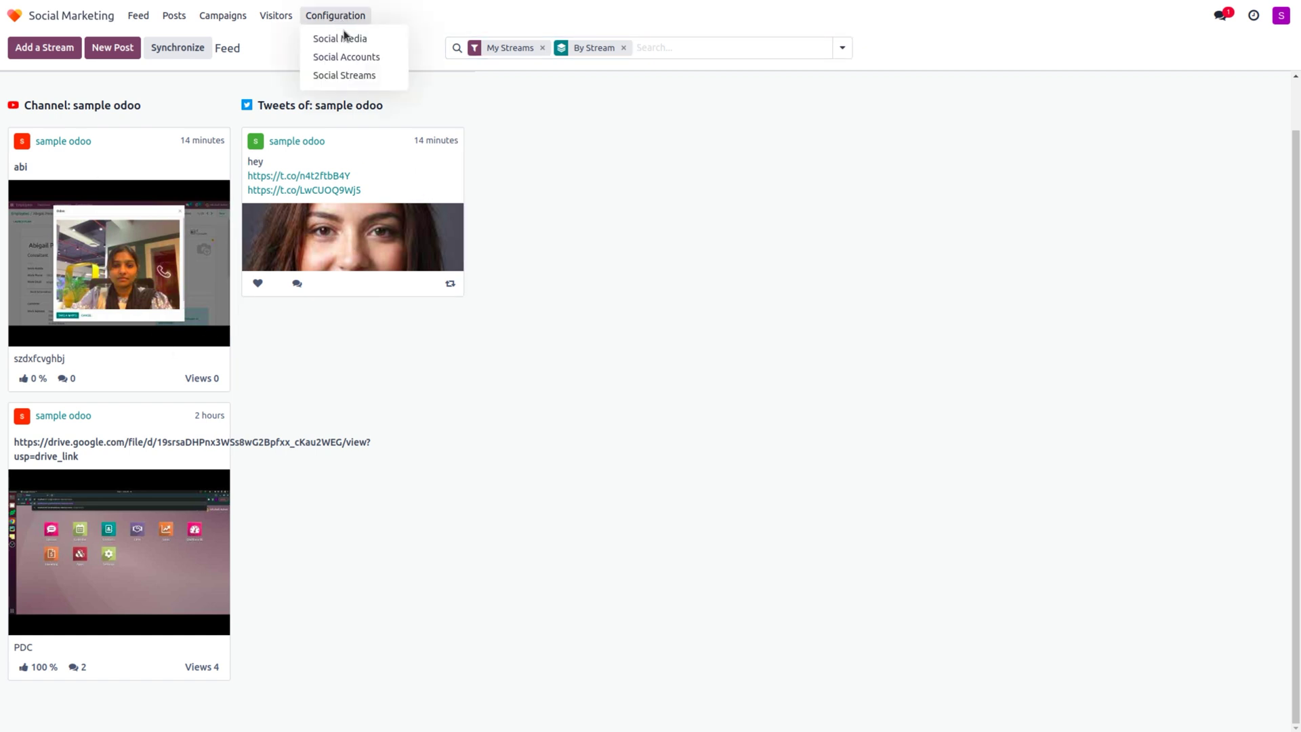
left_click(349, 56)
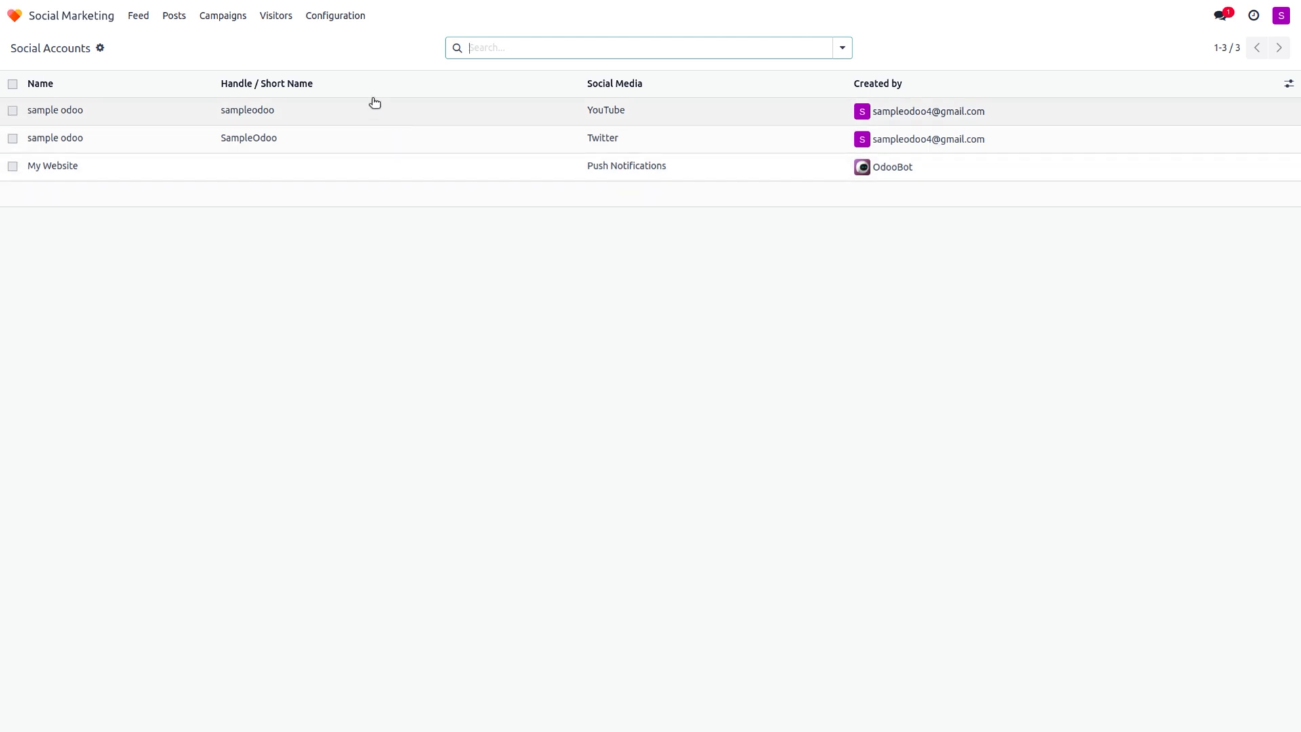
left_click(101, 49)
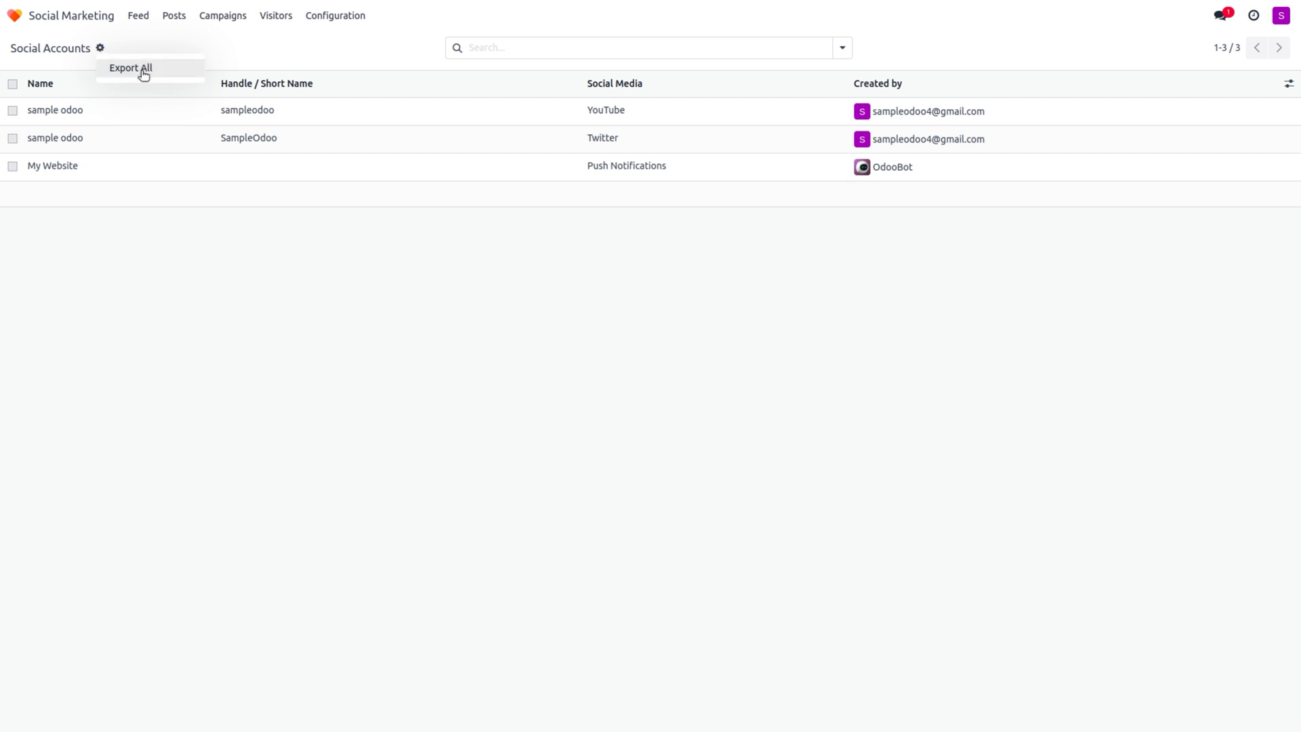
left_click(335, 17)
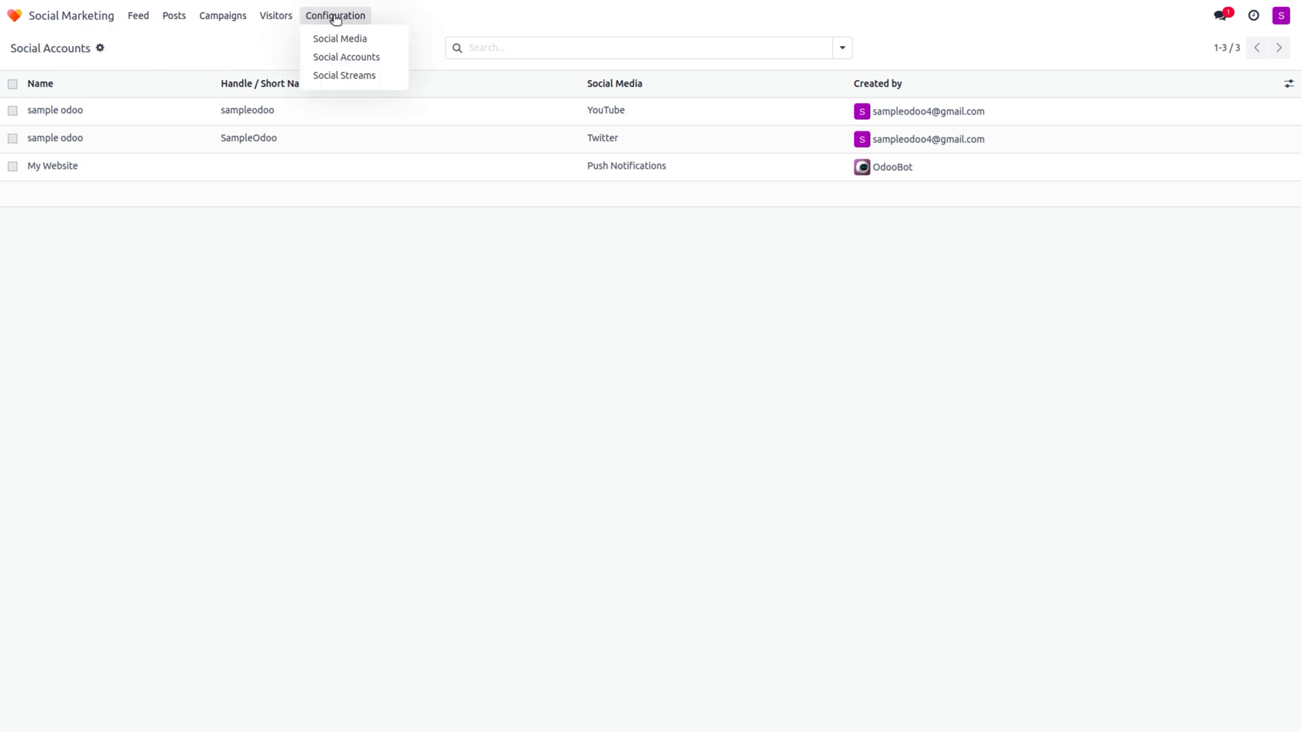
Review the YouTube and Twitter entries under Social Streams, then go back to the Feed
left_click(357, 81)
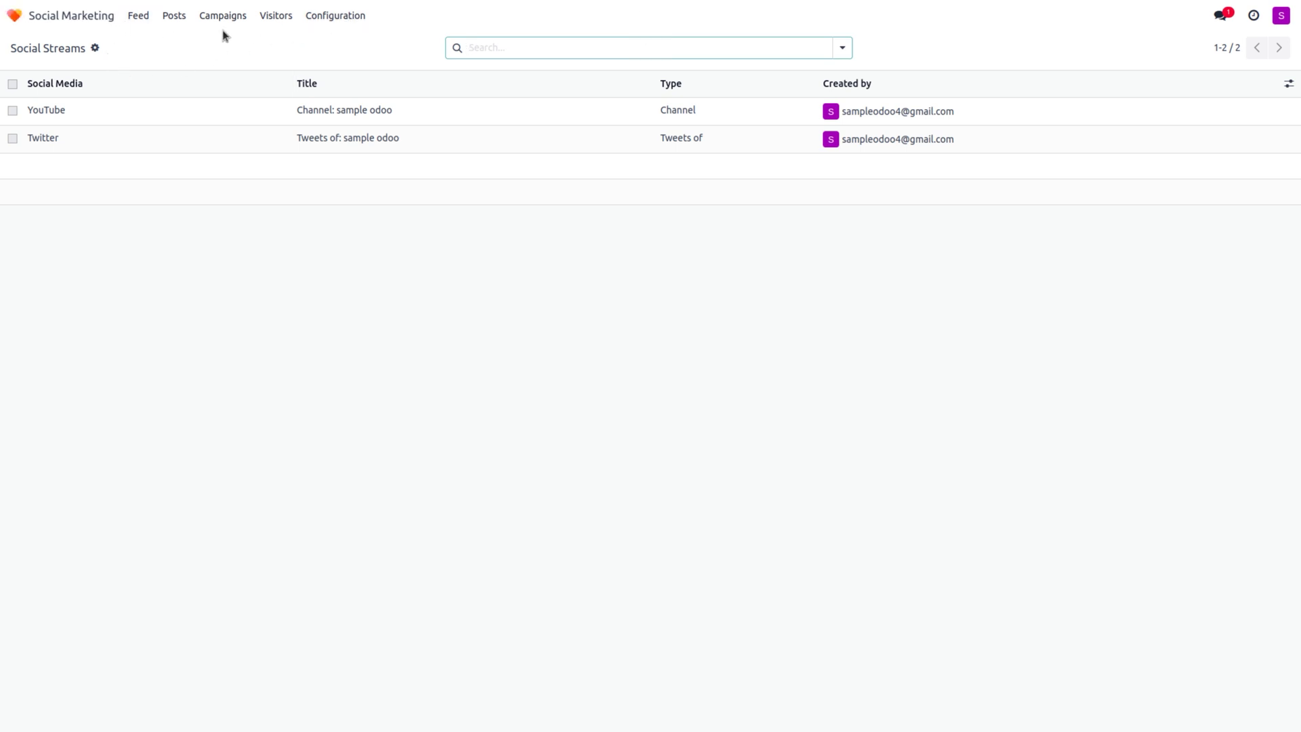
left_click(139, 16)
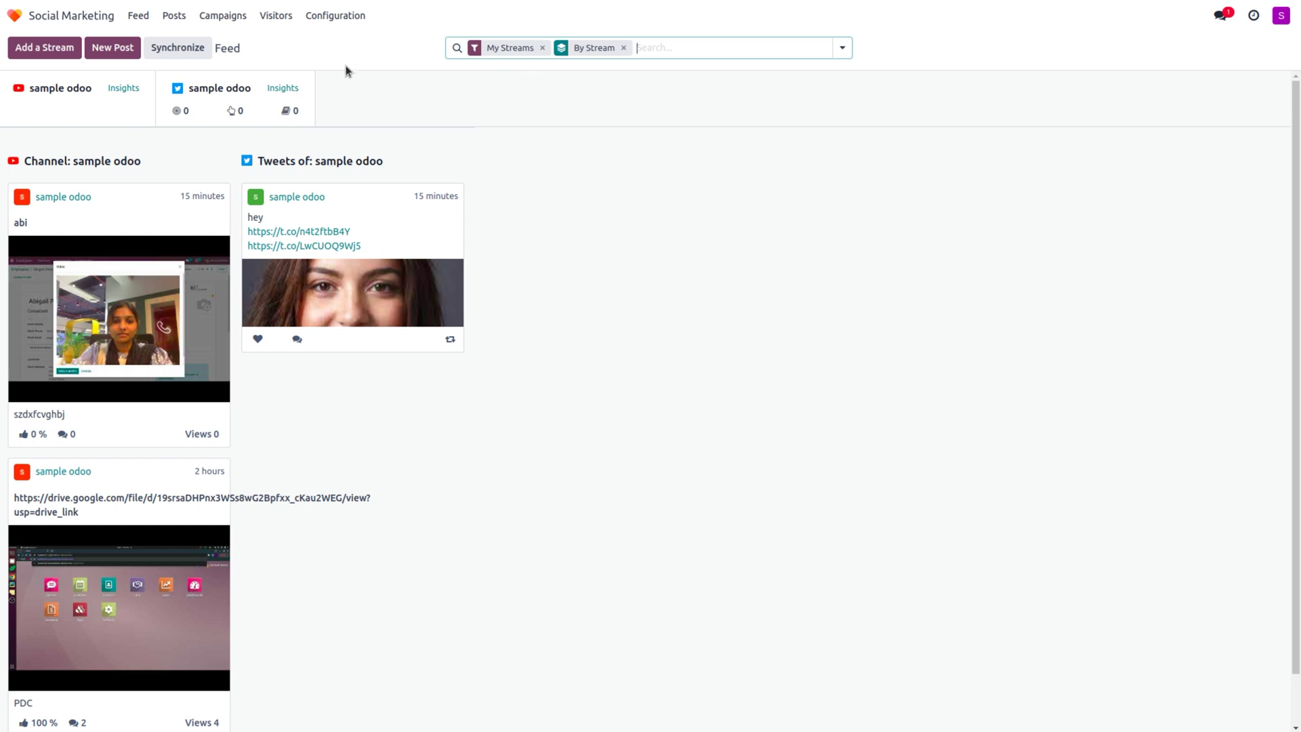
Add a stream and choose Instagram under Link a new account
left_click(39, 54)
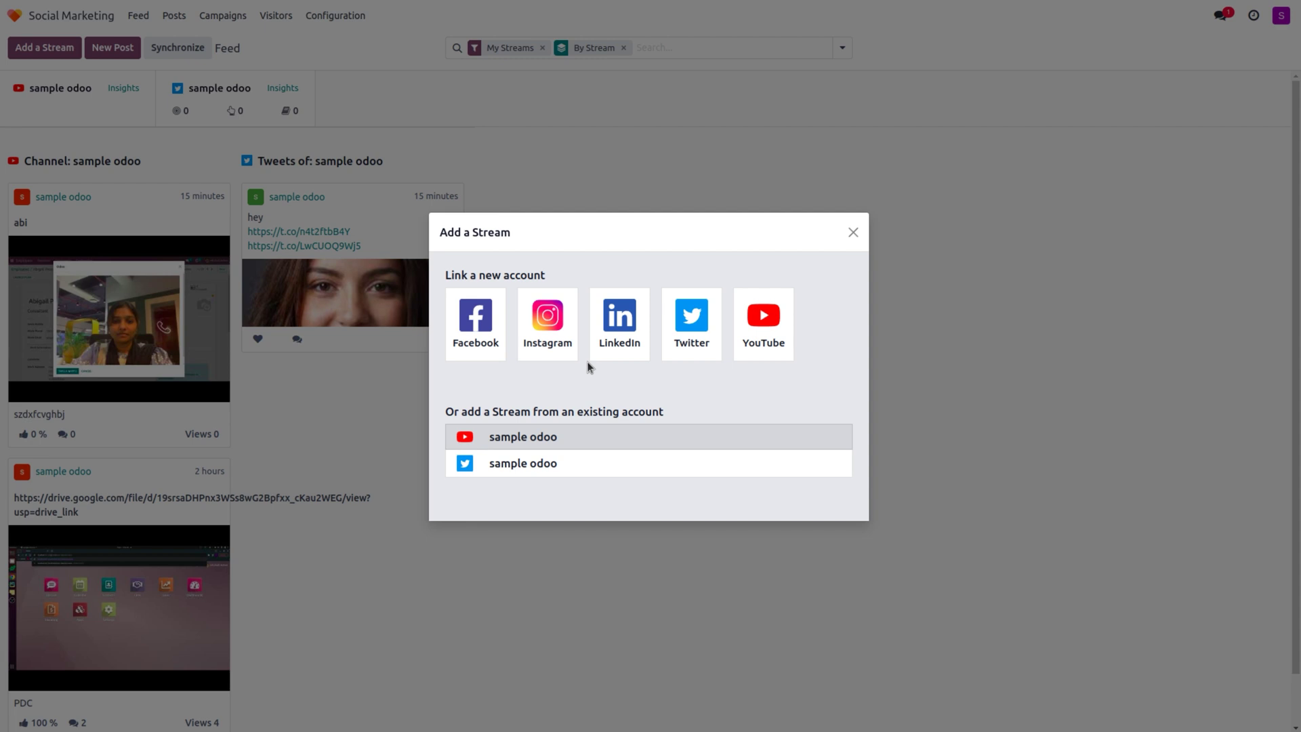
left_click(541, 322)
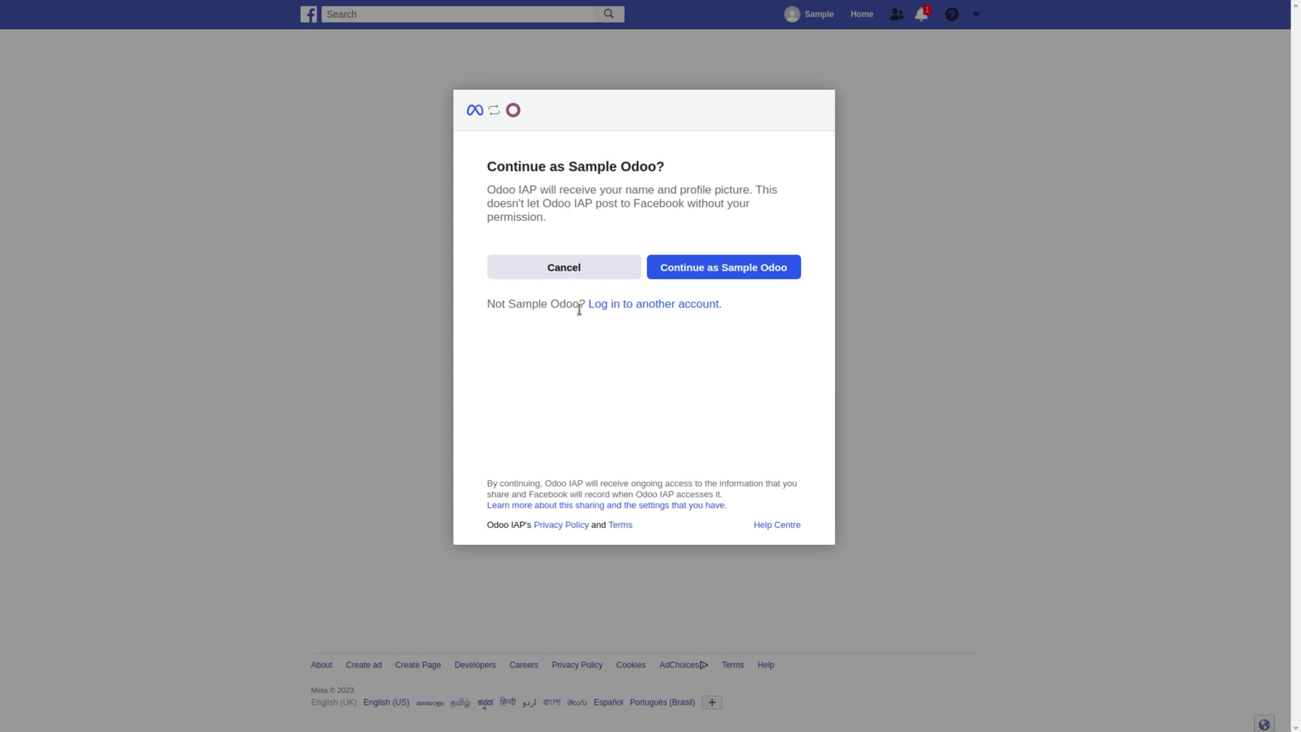
Authorise Odoo IAP as the Facebook user and begin a new page named 'sampleodoo', reaching the category and bio fields
left_click(681, 269)
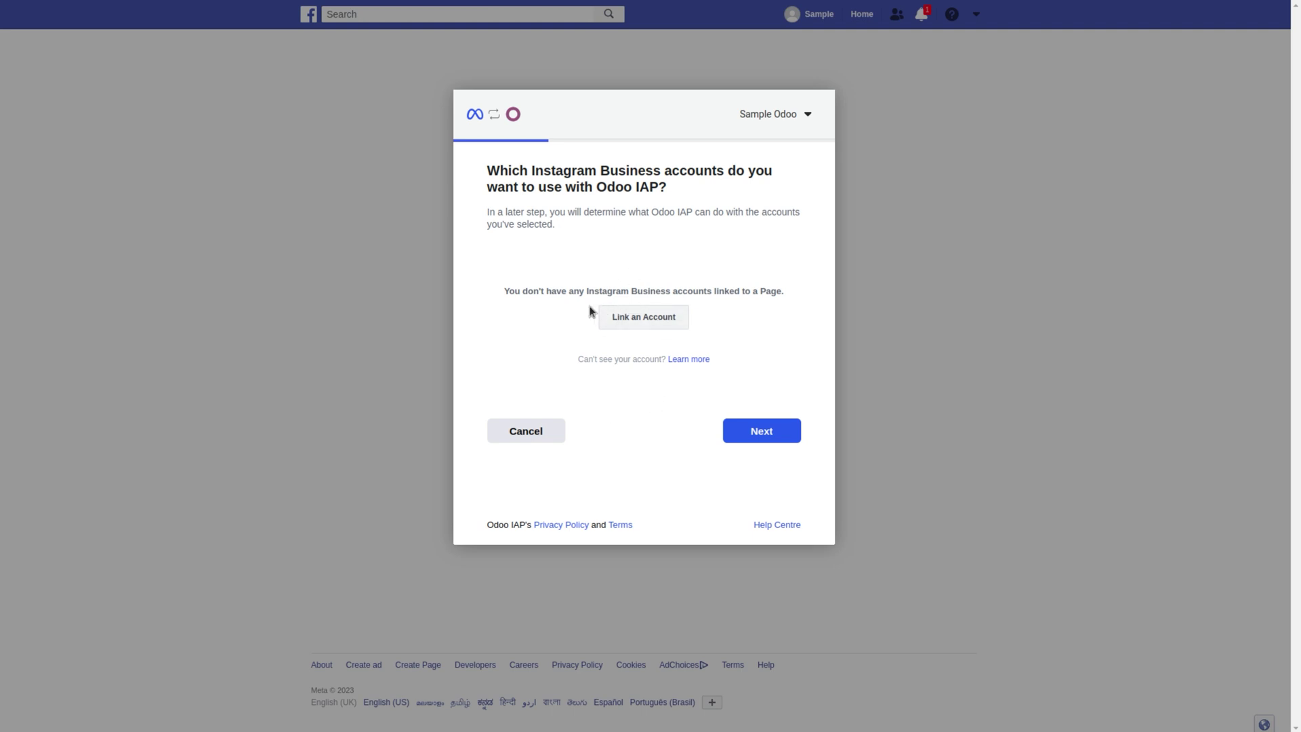
left_click(737, 440)
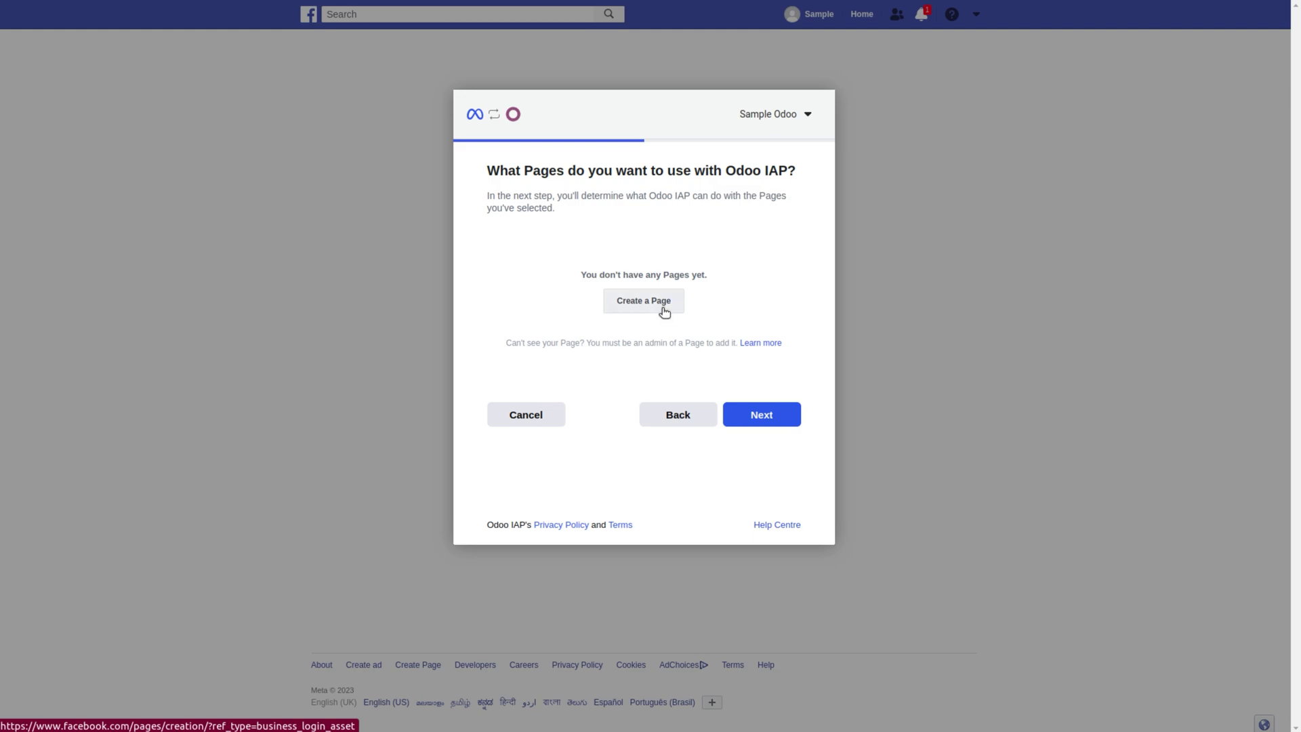
left_click(662, 309)
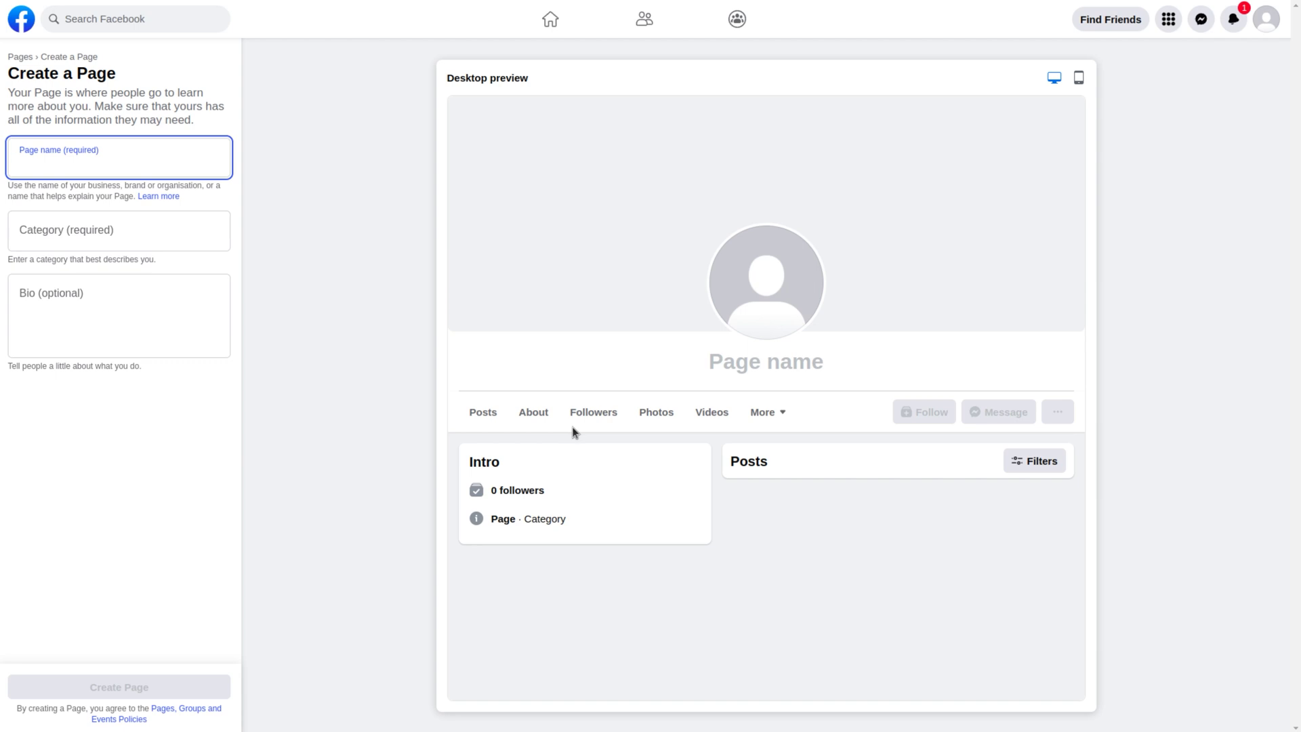
type("sam")
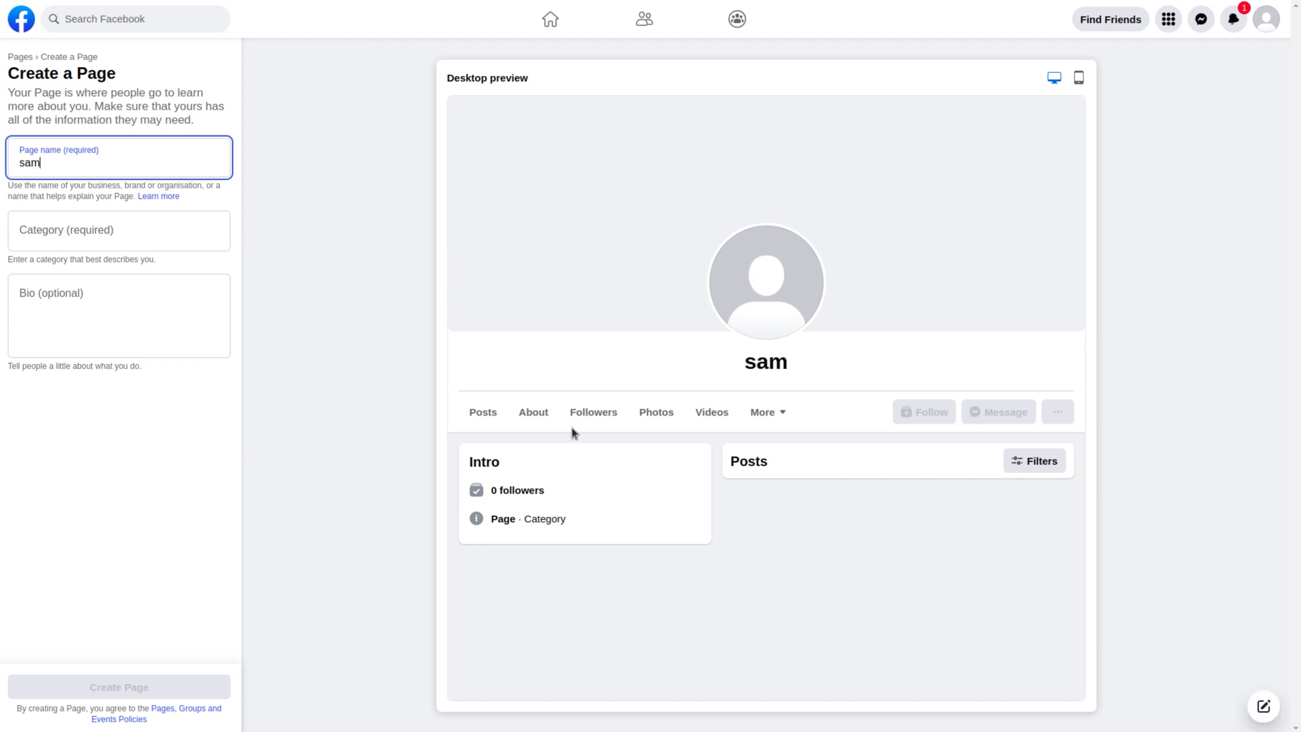
type("pleodoo")
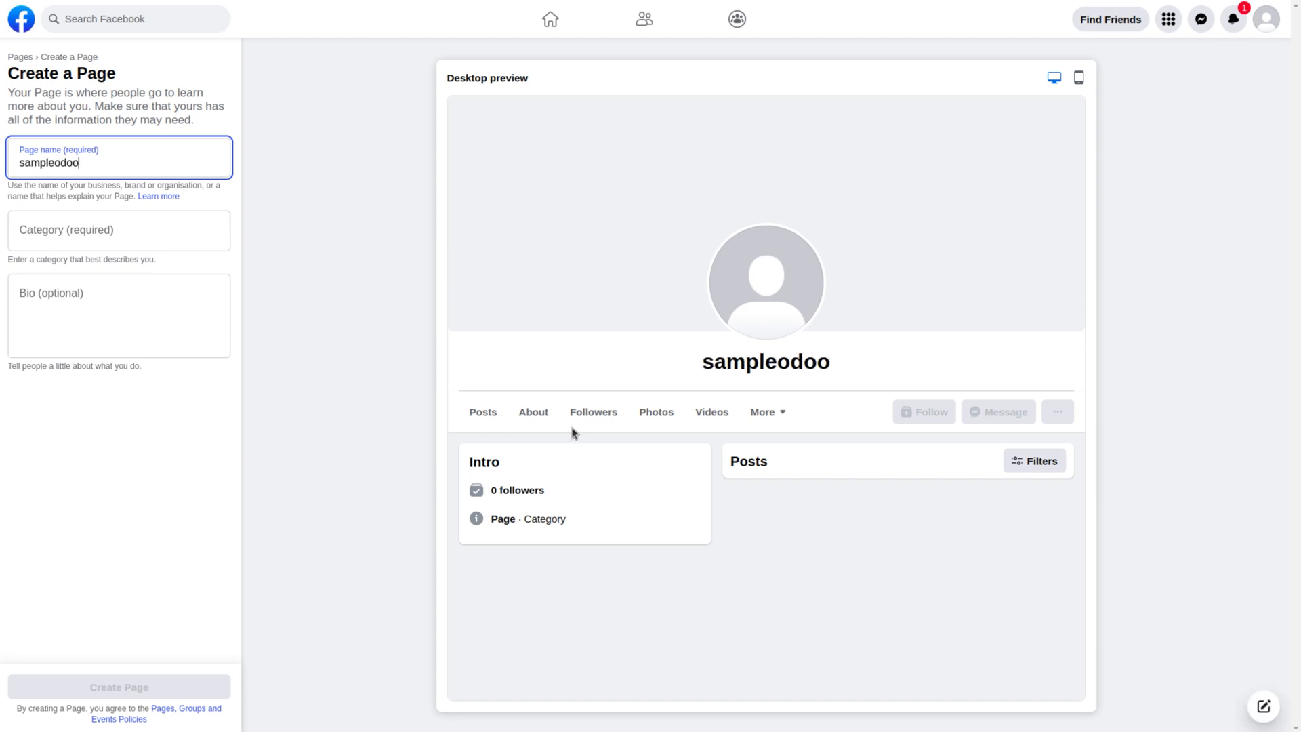
left_click(136, 226)
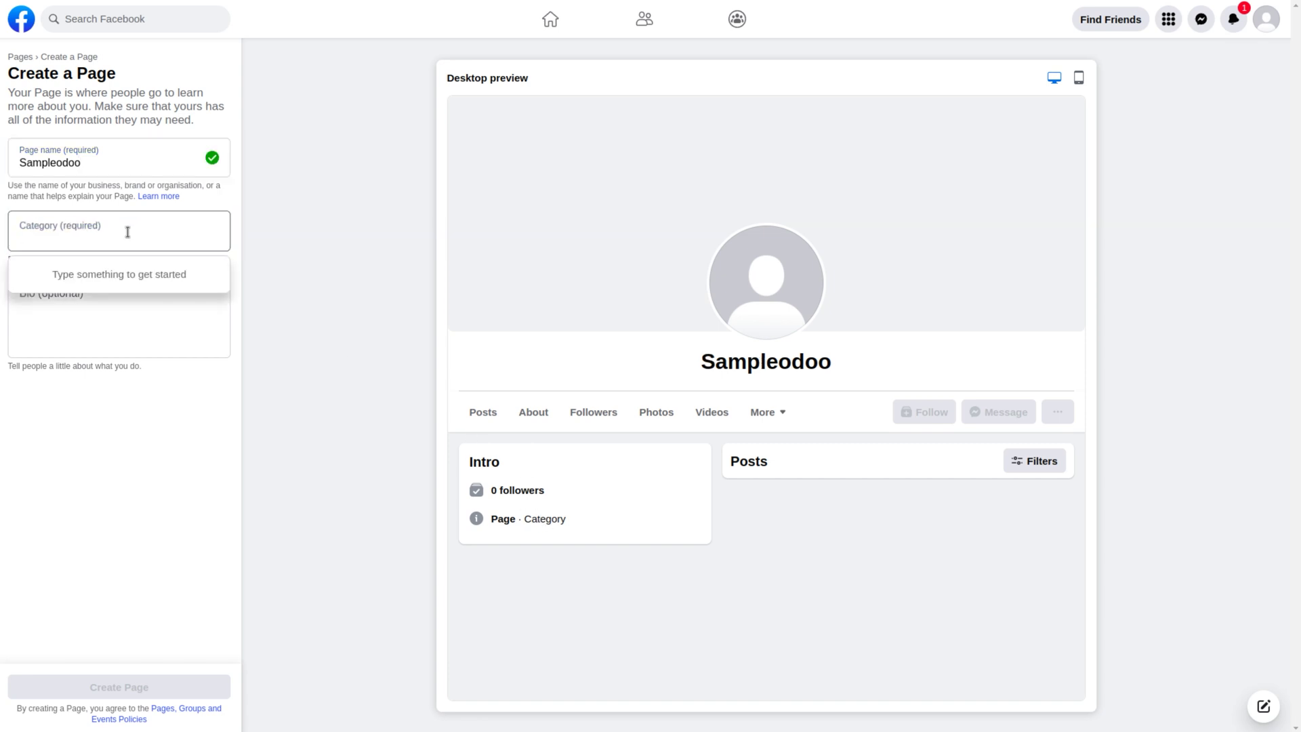
left_click(86, 314)
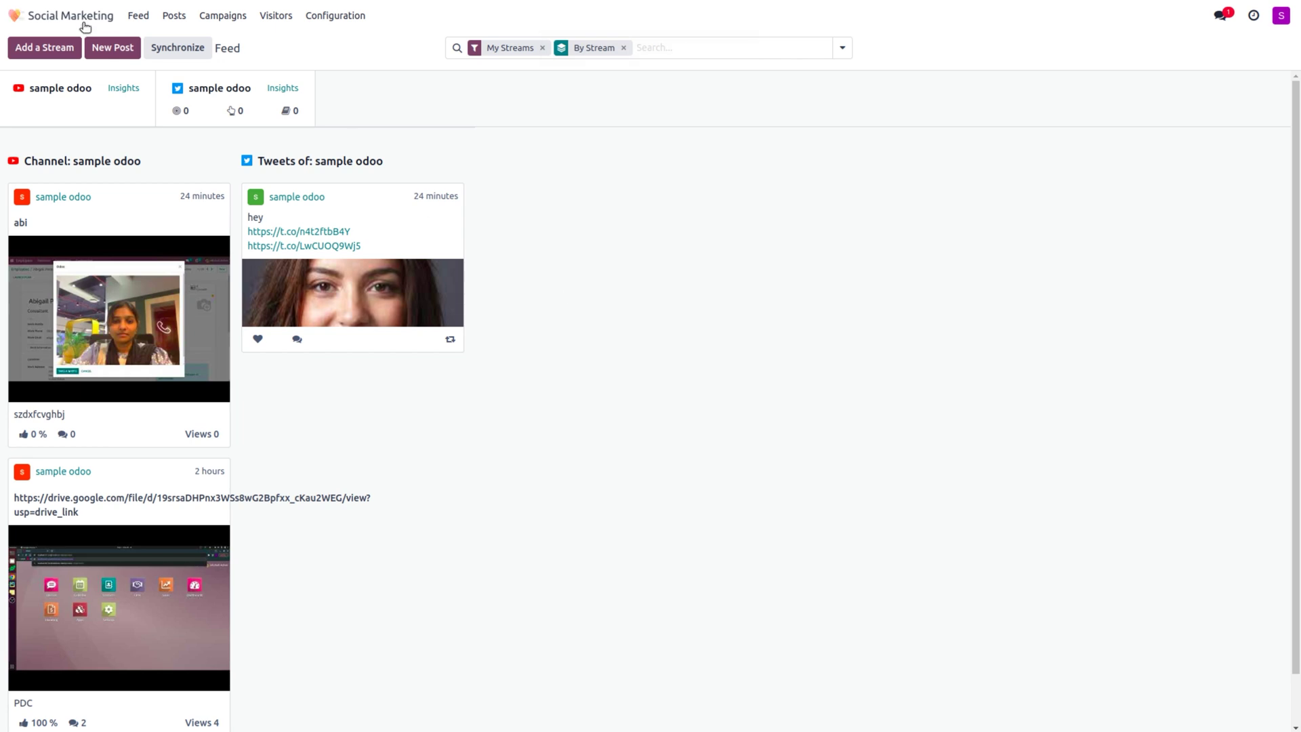
Add a second YouTube Channel stream for the existing 'sample odoo' account and save it
left_click(38, 49)
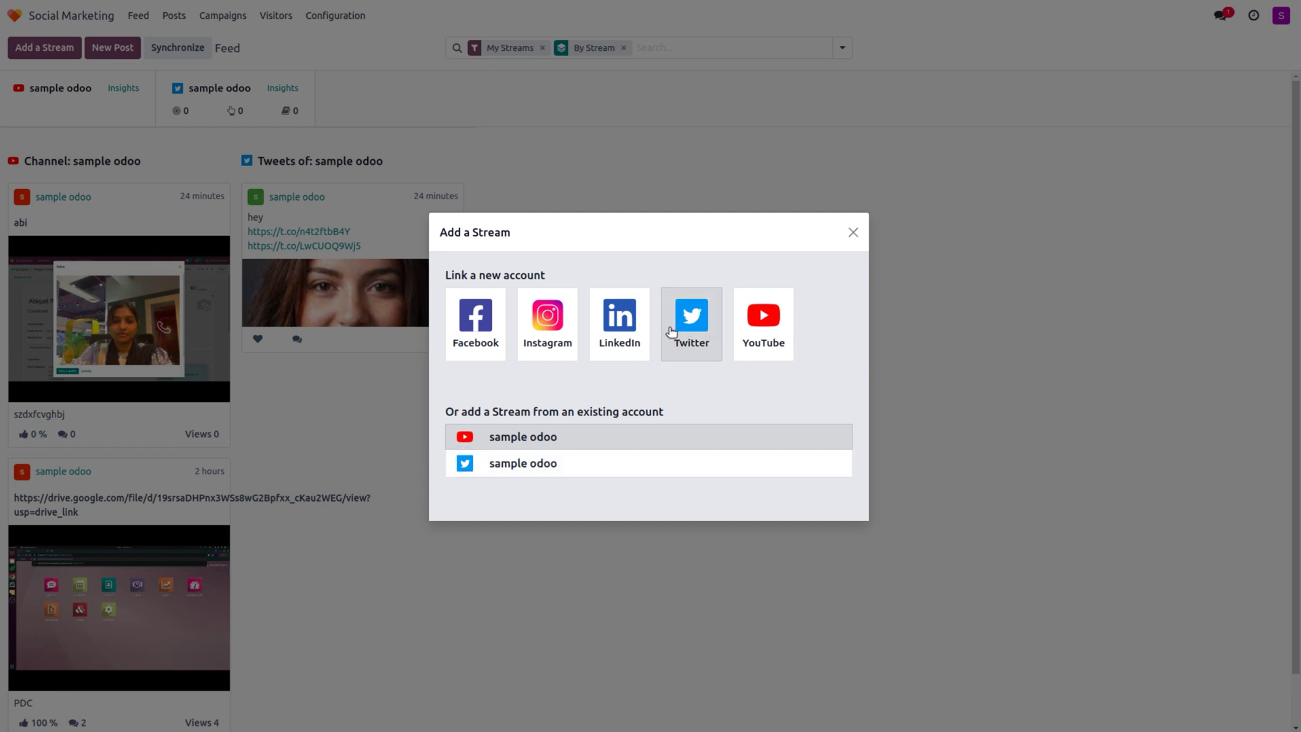
left_click(649, 441)
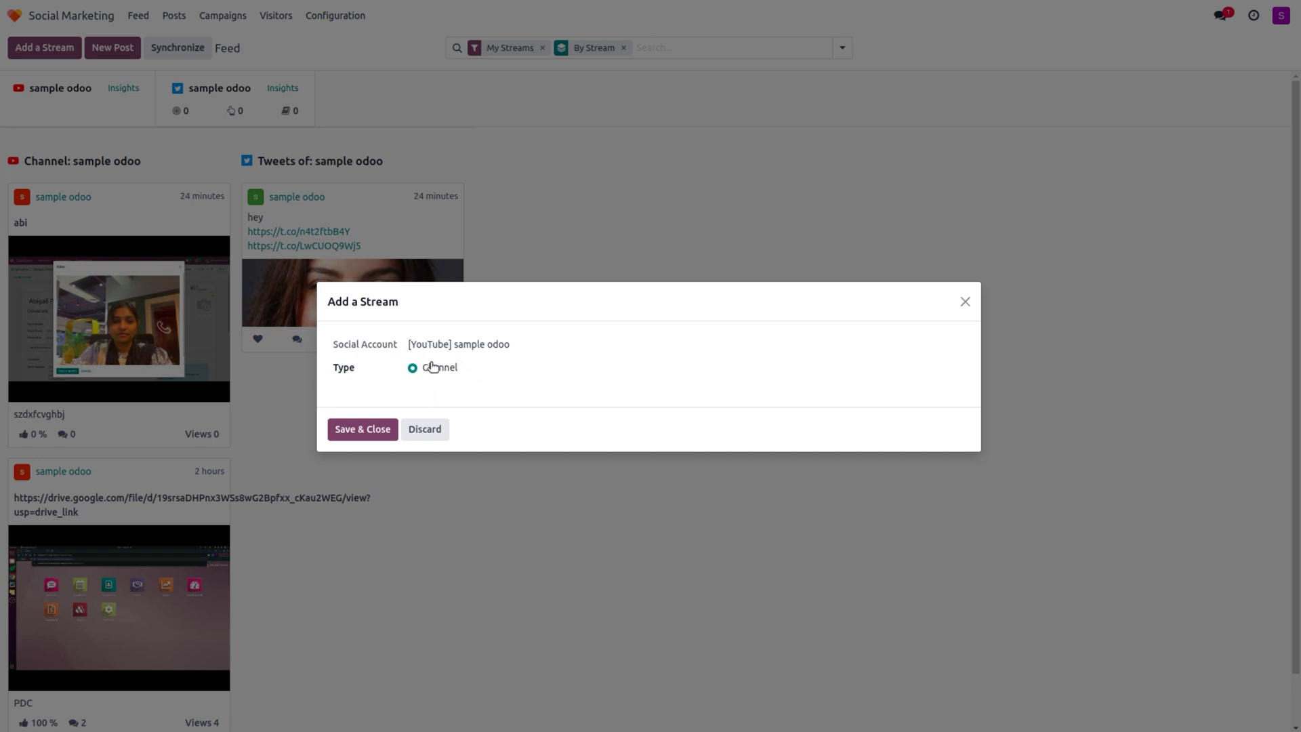
left_click(372, 437)
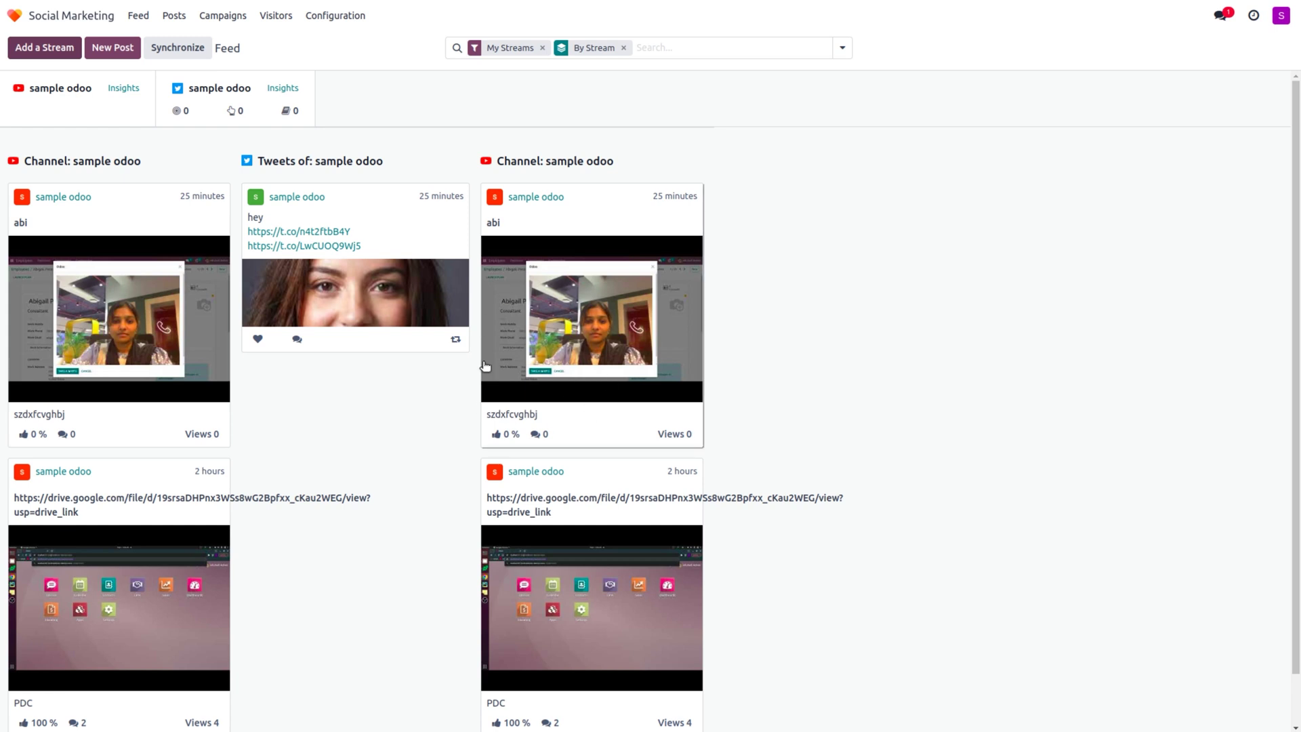
Read the PDC video's comments, close them, and open the YouTube stream's Insights
scroll(612, 487, "down", 1)
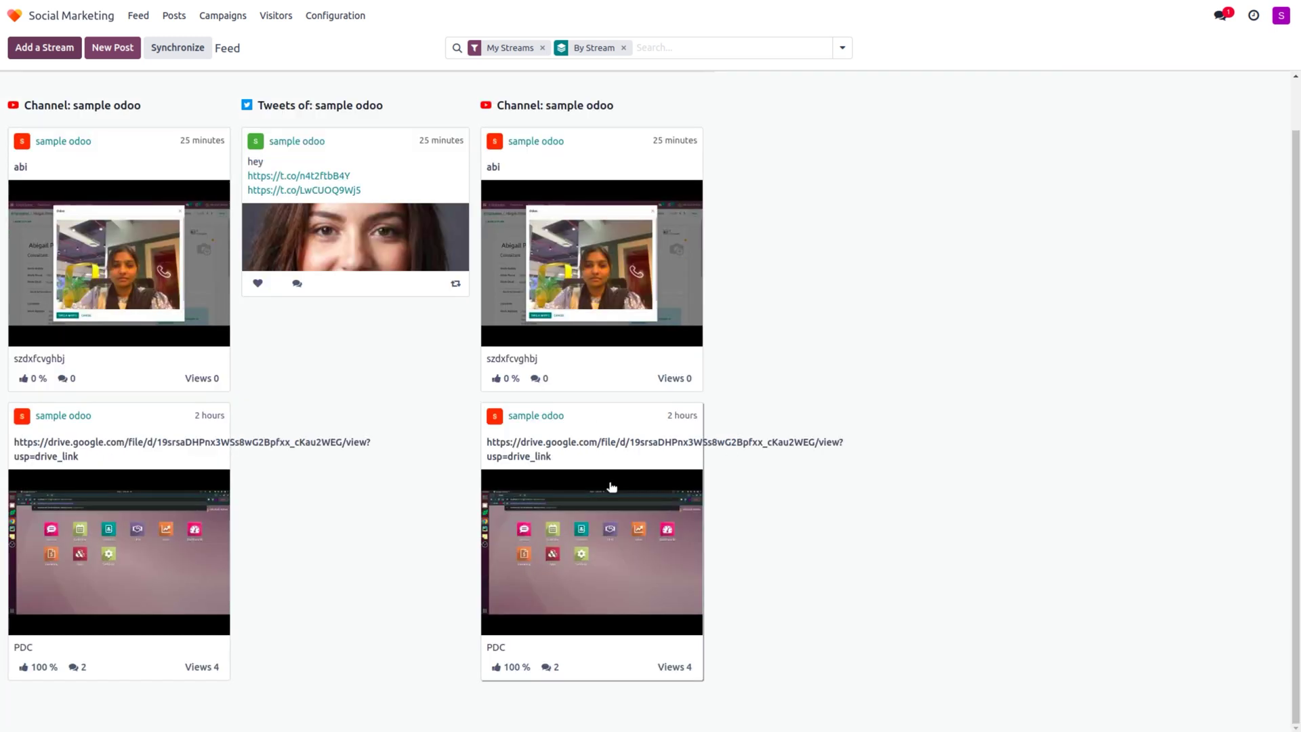
scroll(612, 487, "up", 1)
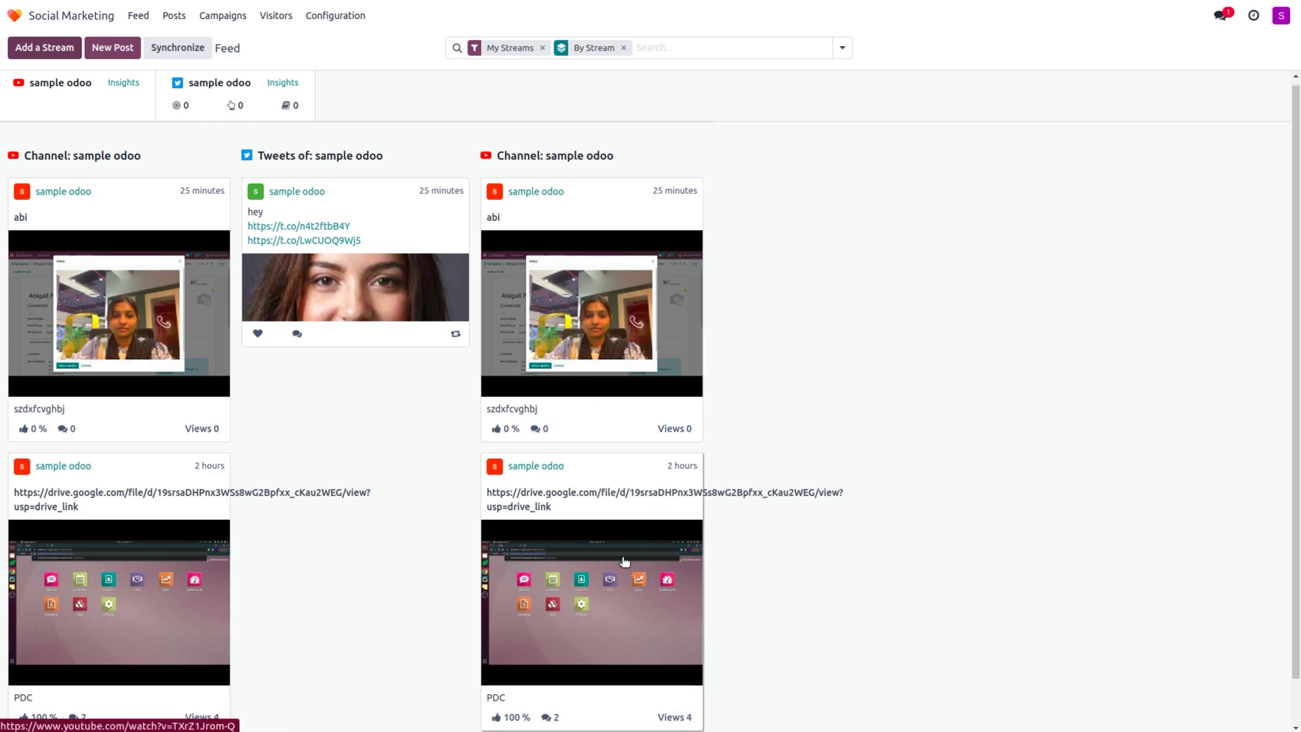
scroll(624, 561, "down", 1)
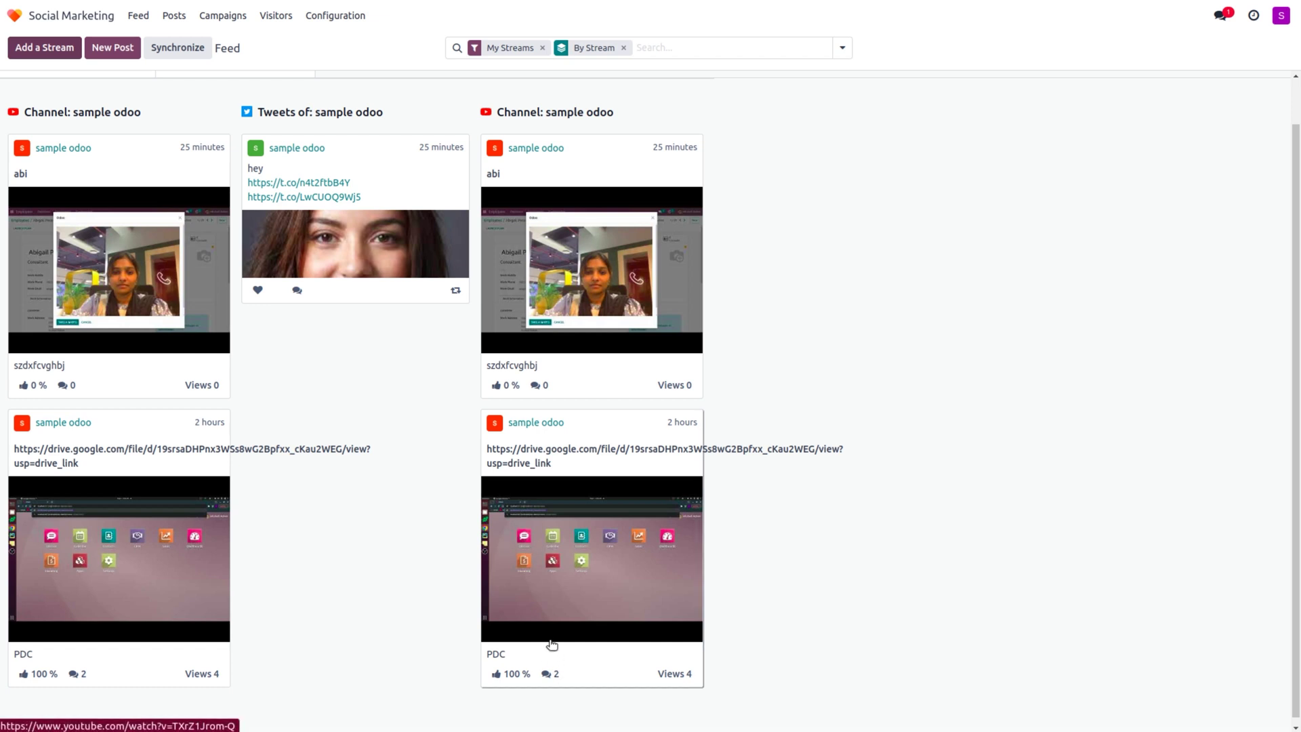
left_click(551, 674)
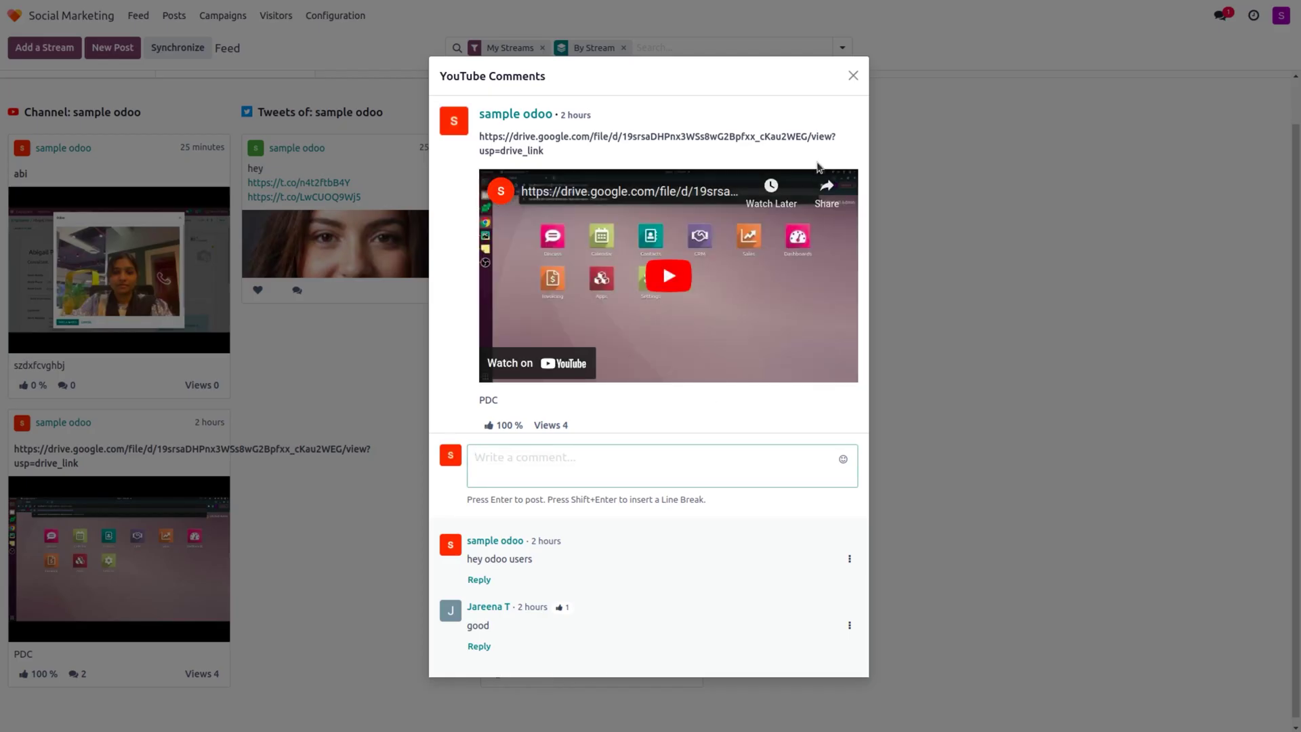
left_click(853, 76)
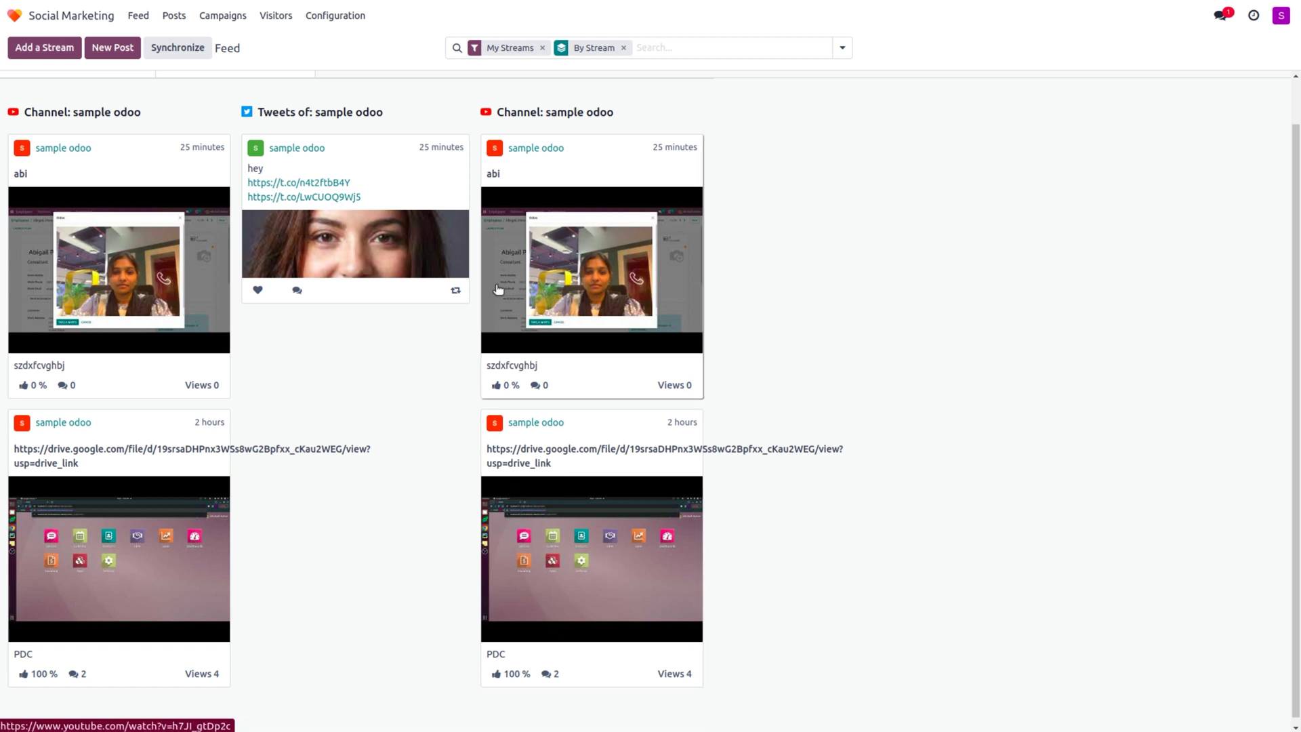
scroll(511, 298, "up", 1)
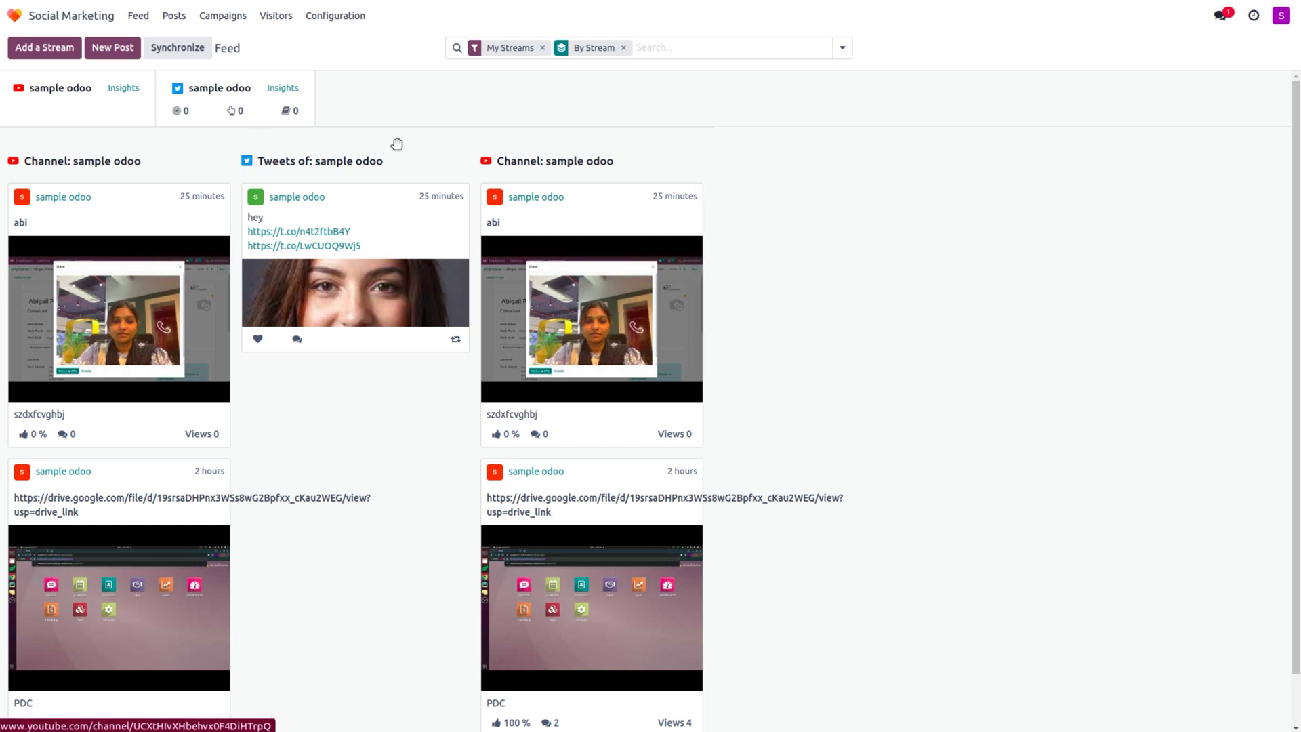
left_click(126, 91)
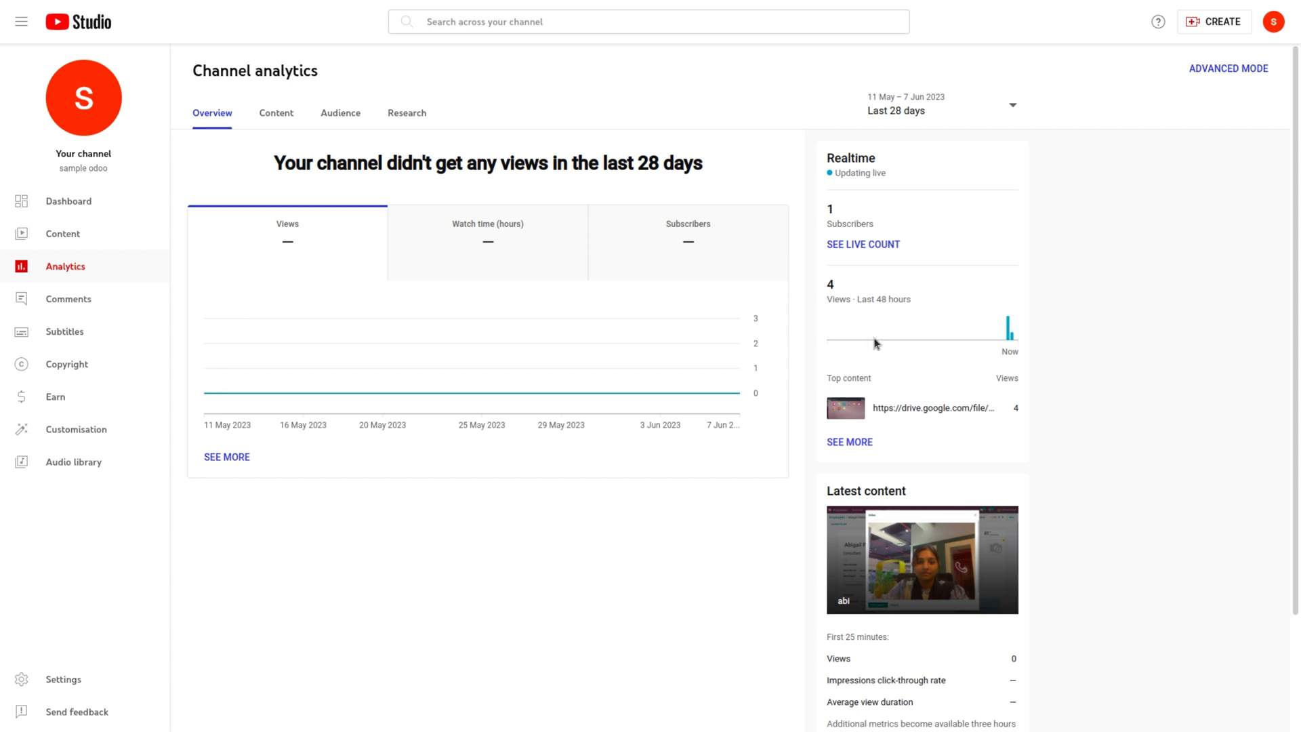
Browse the channel's Watch time and Subscribers charts, then its Comments, Subtitles and Earn pages
scroll(920, 459, "down", 2)
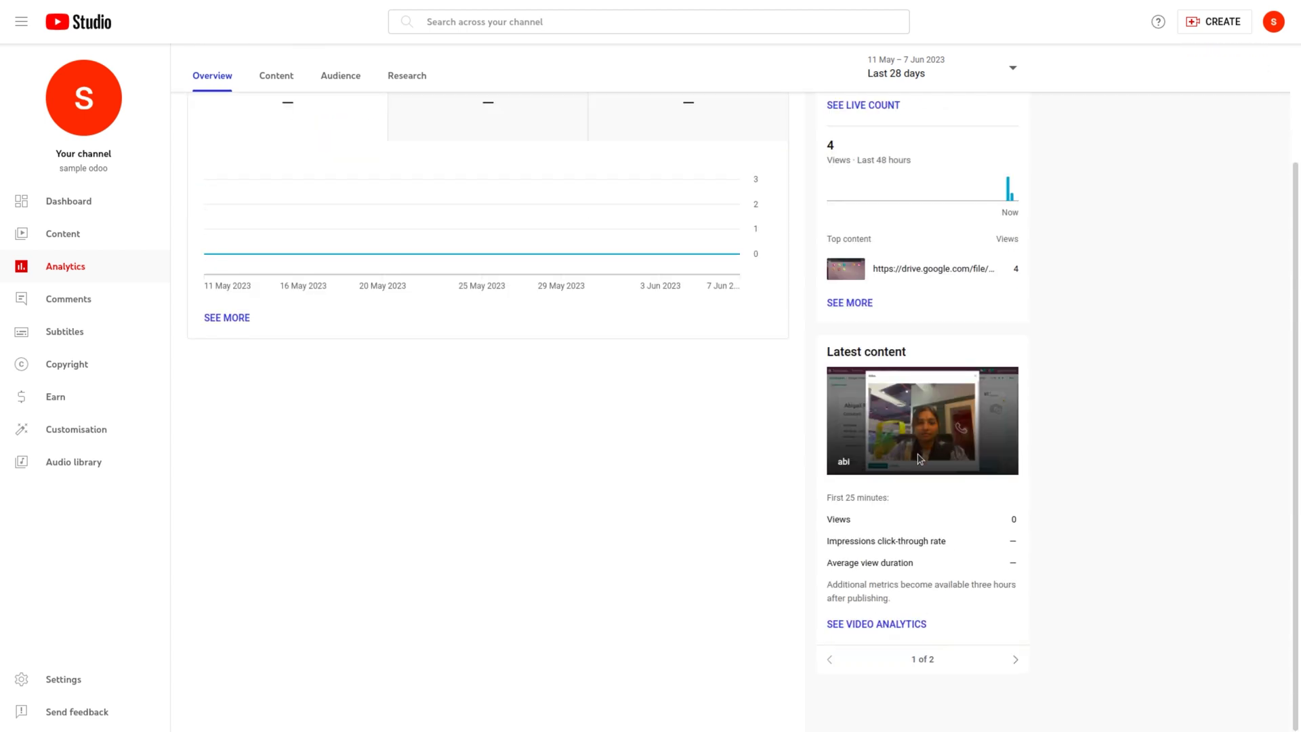
scroll(919, 459, "up", 2)
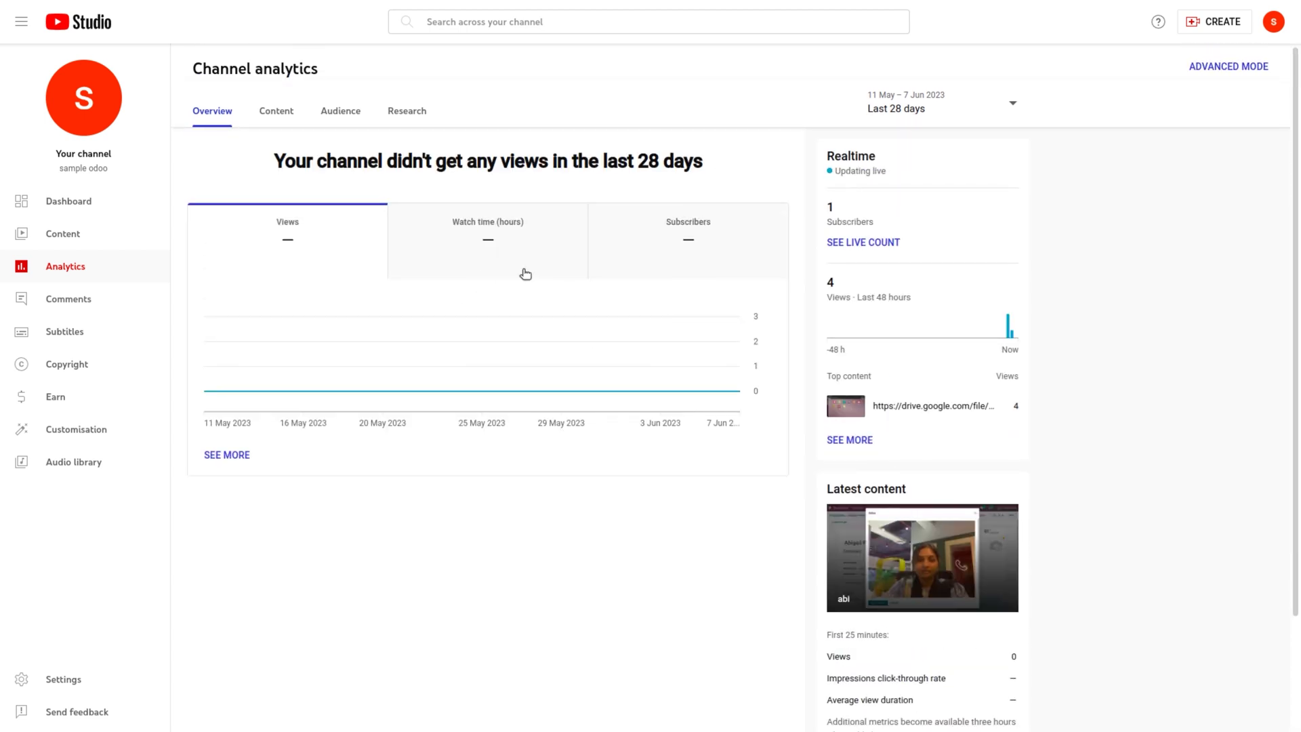
left_click(498, 241)
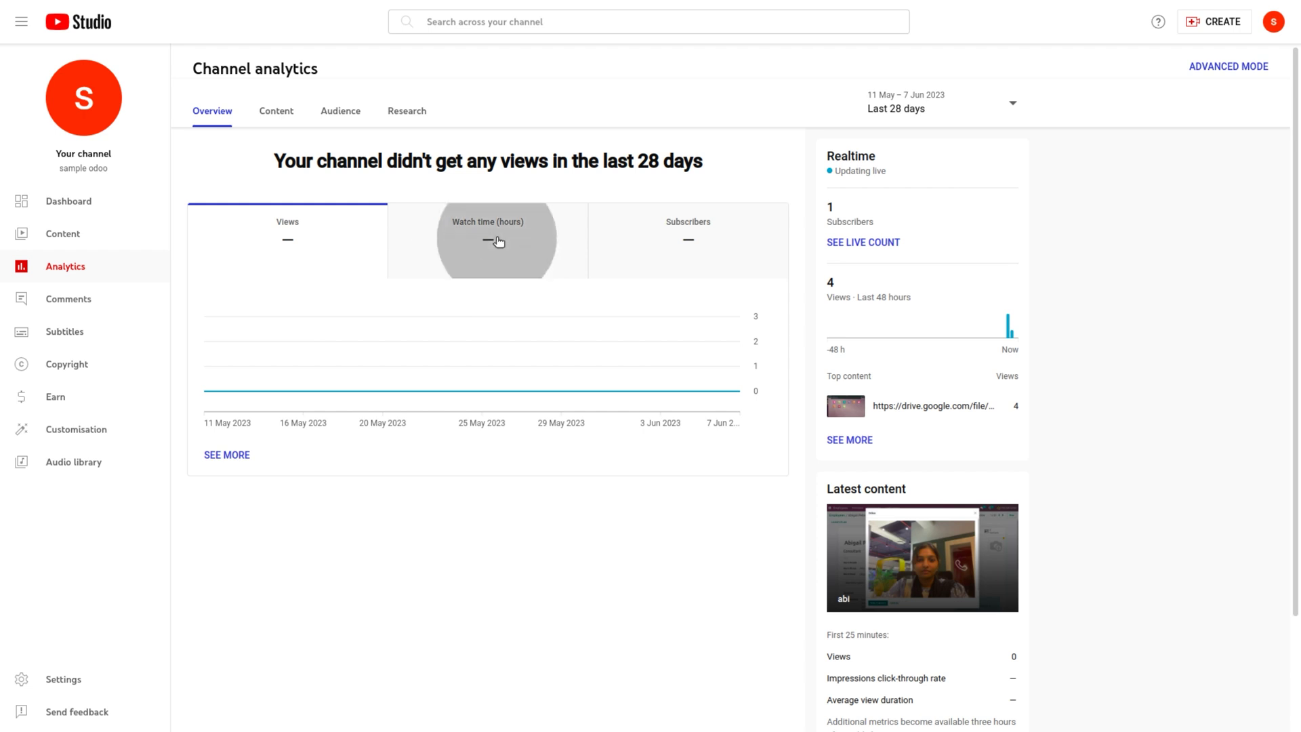
left_click(655, 244)
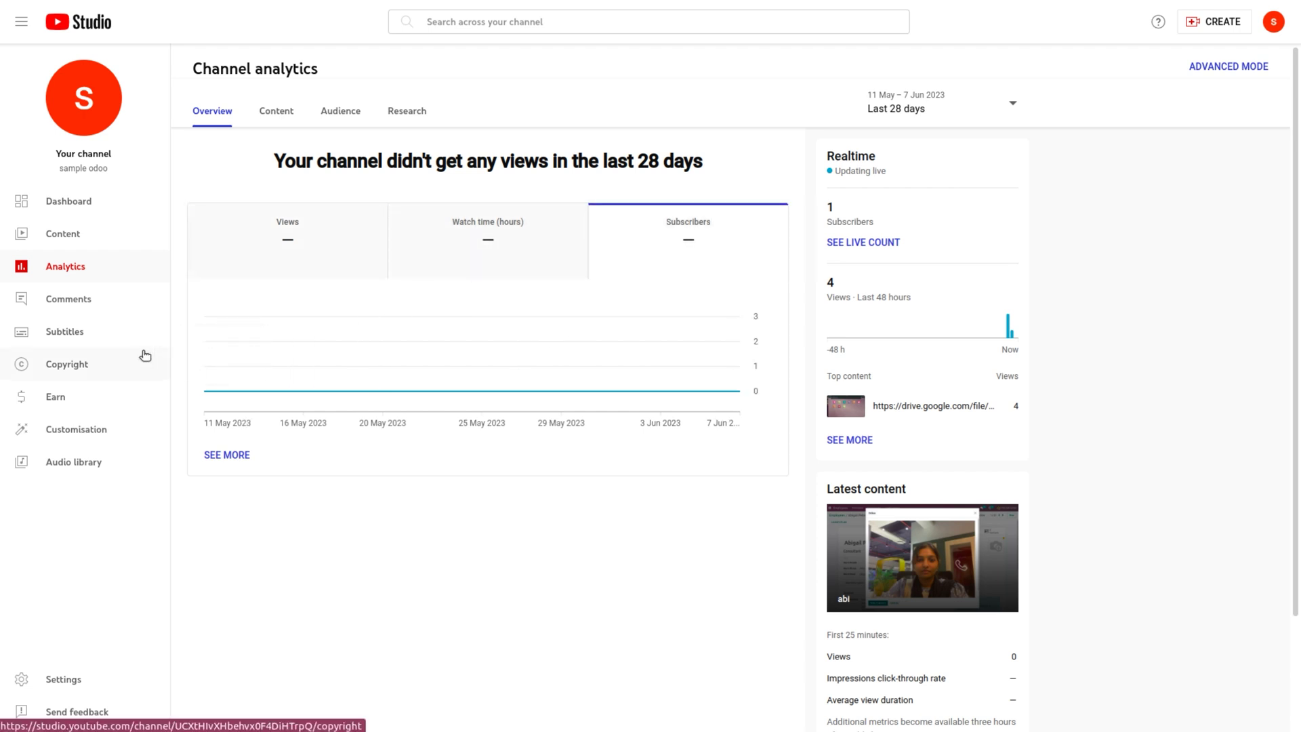
left_click(75, 306)
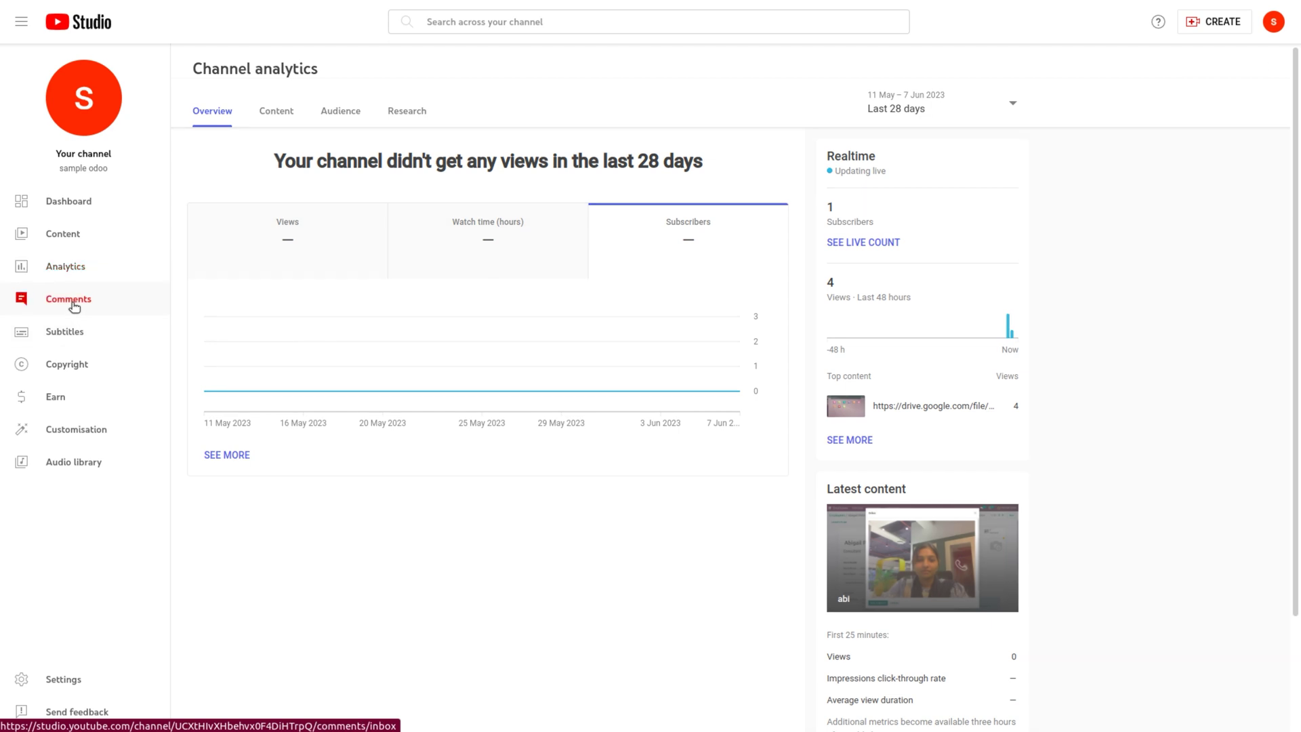
left_click(96, 339)
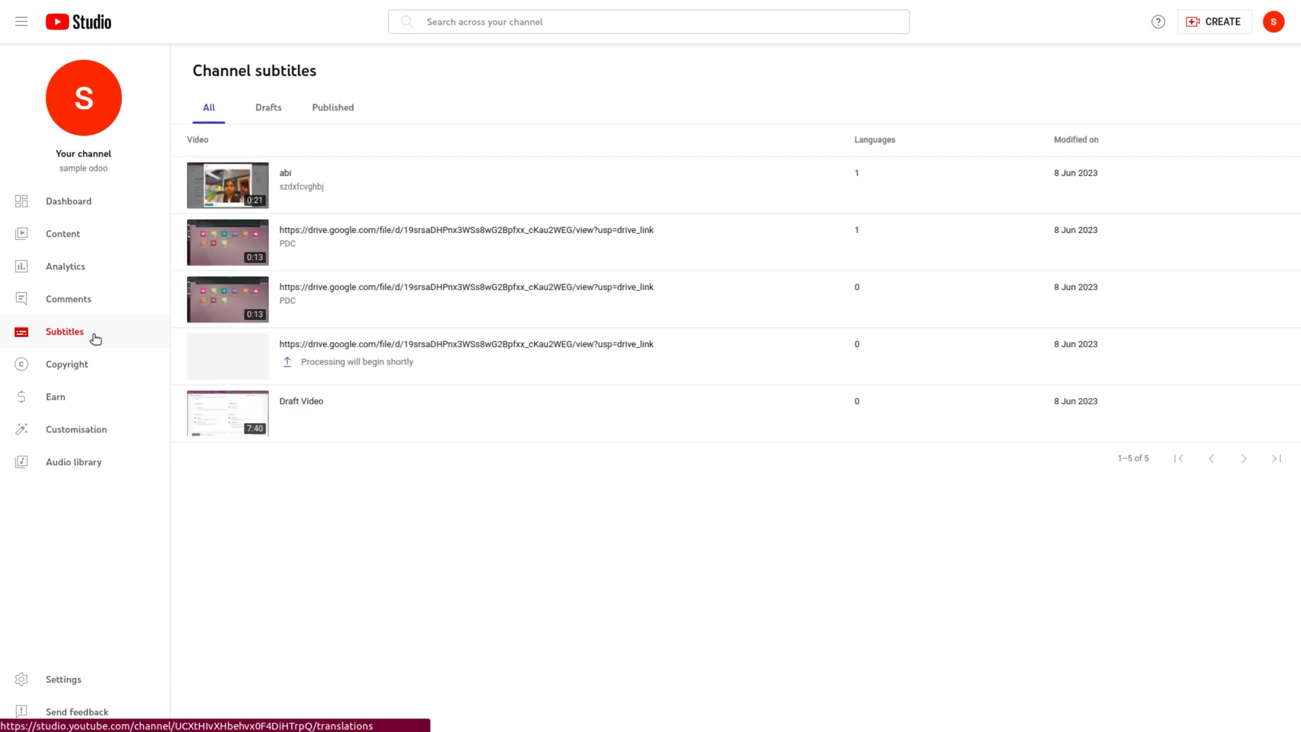
left_click(88, 392)
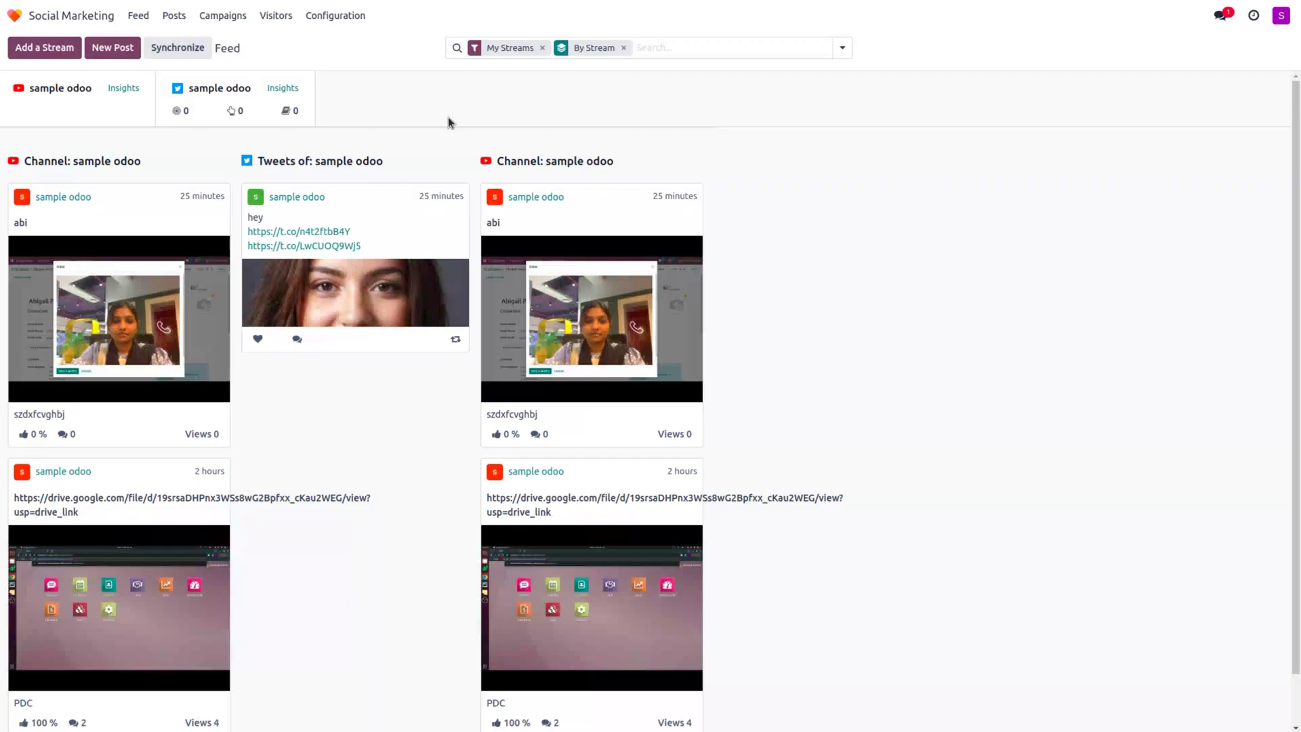
Start a new draft post for YouTube, Twitter and My Website push notifications
left_click(121, 54)
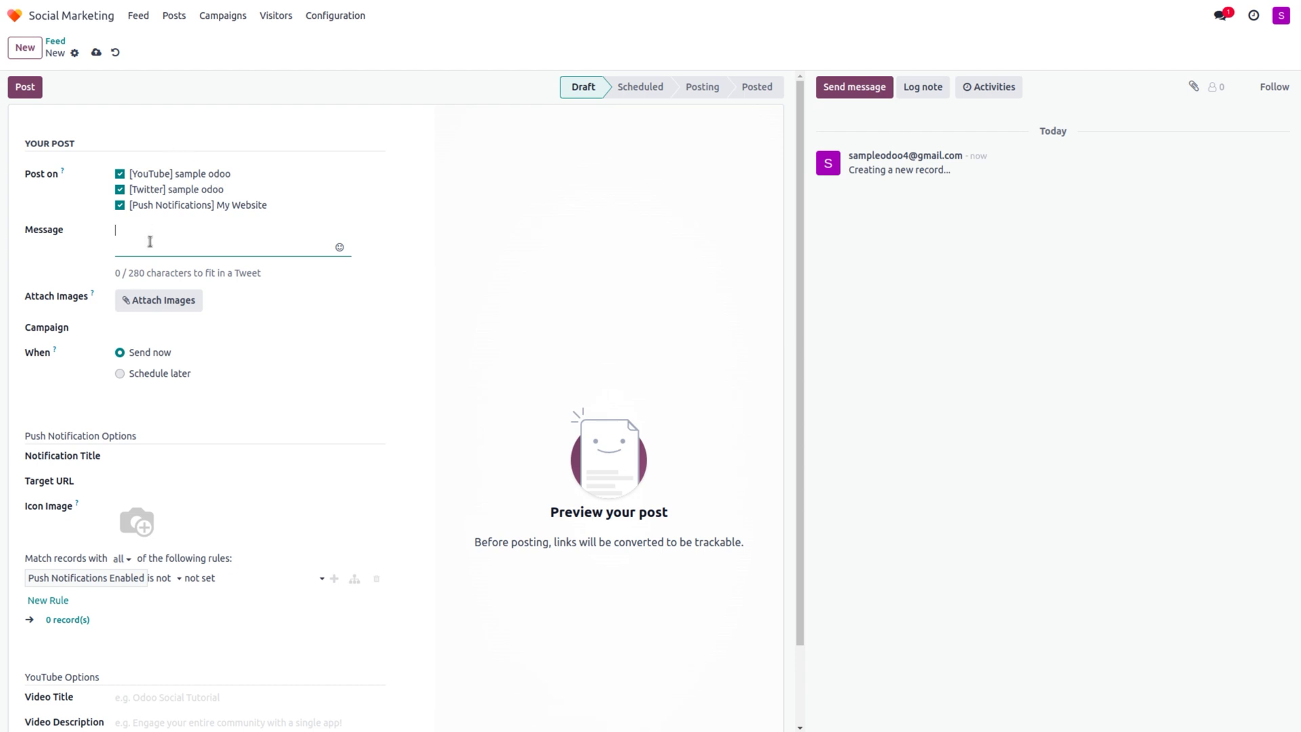
Write 'sample post' as the message and attach abi.jpeg from the Downloads folder
type("sample post")
left_click(158, 300)
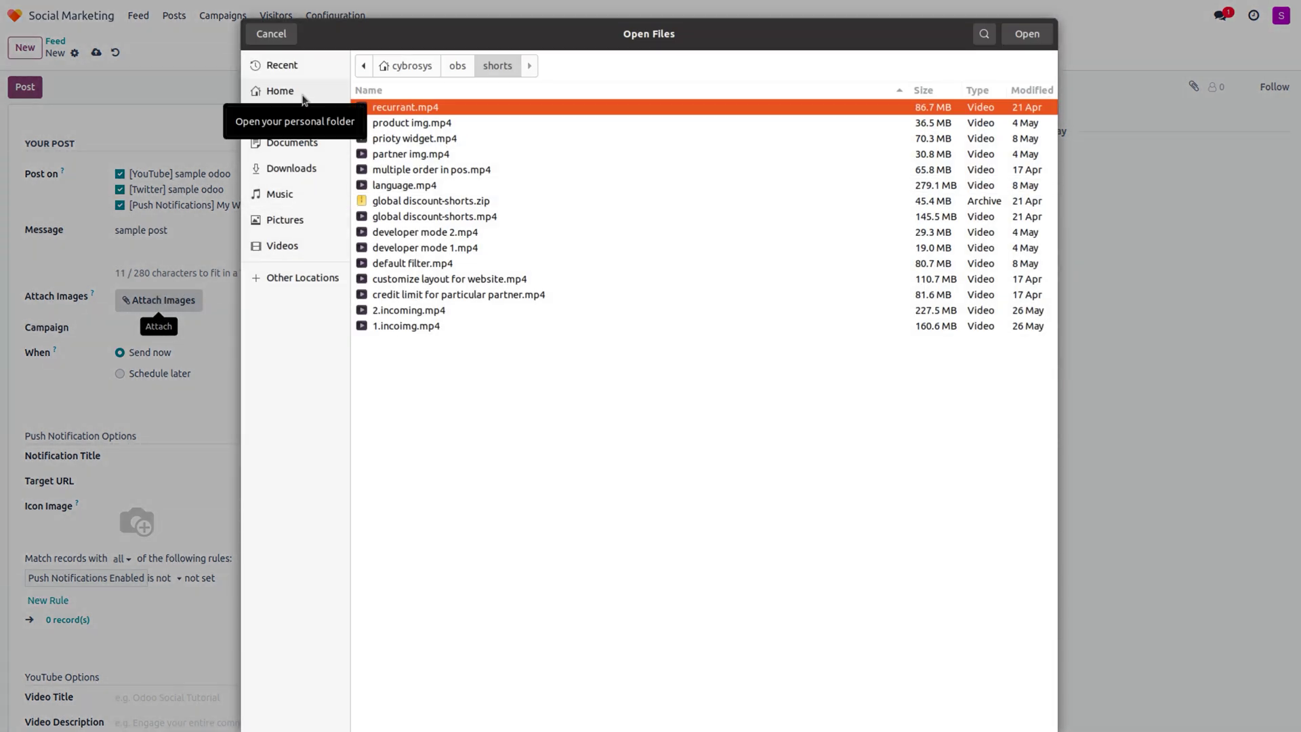
left_click(299, 174)
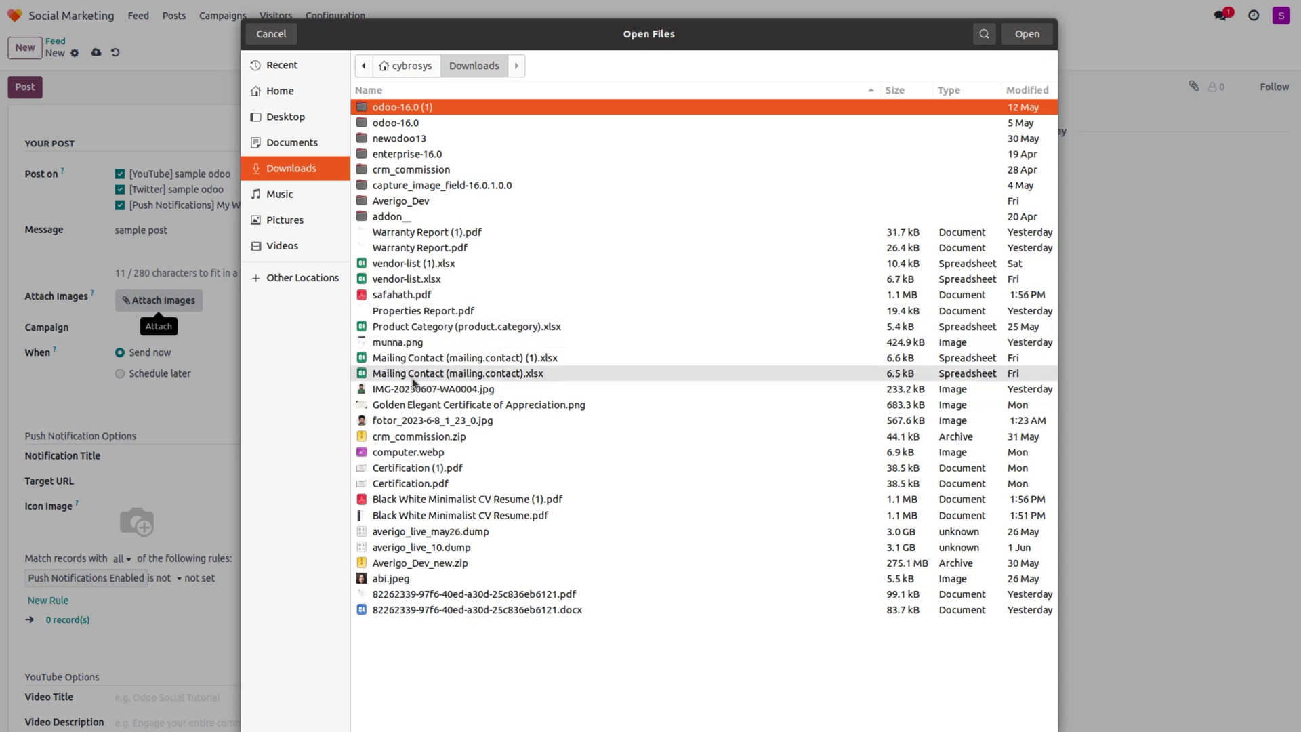
double_click(391, 578)
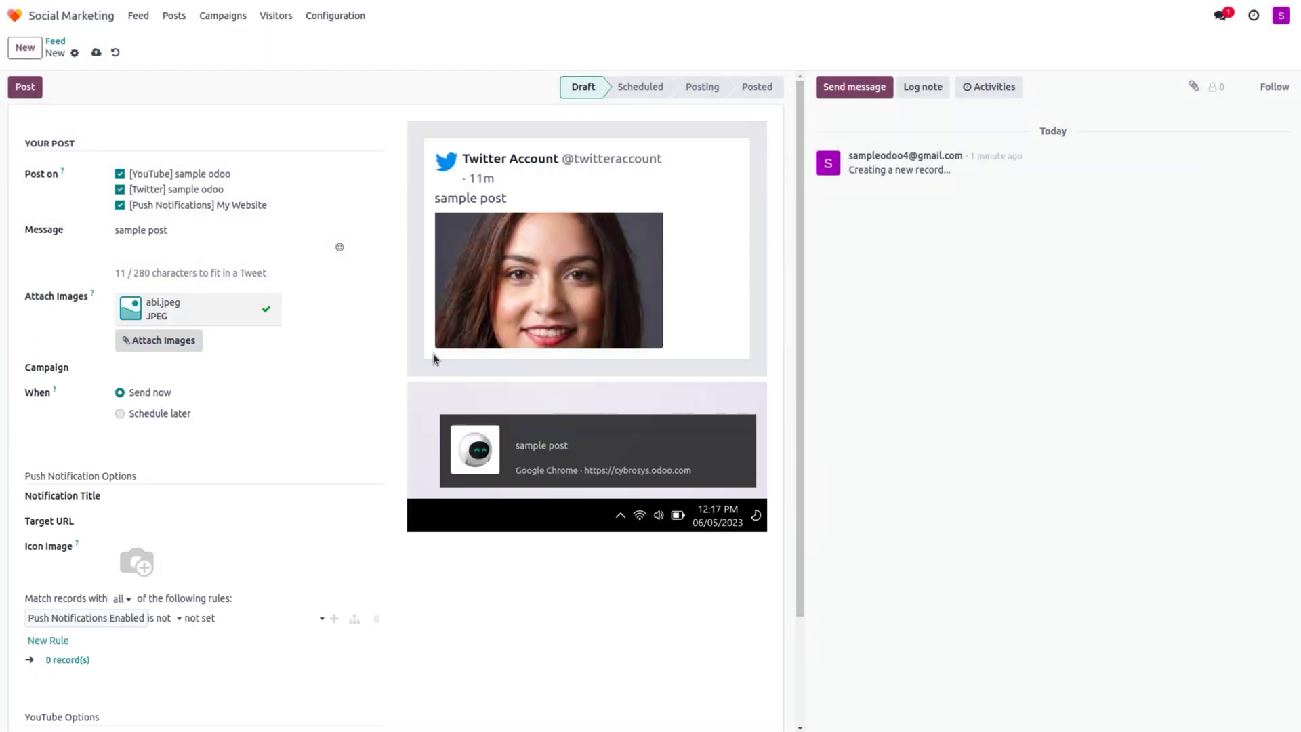
left_click(194, 368)
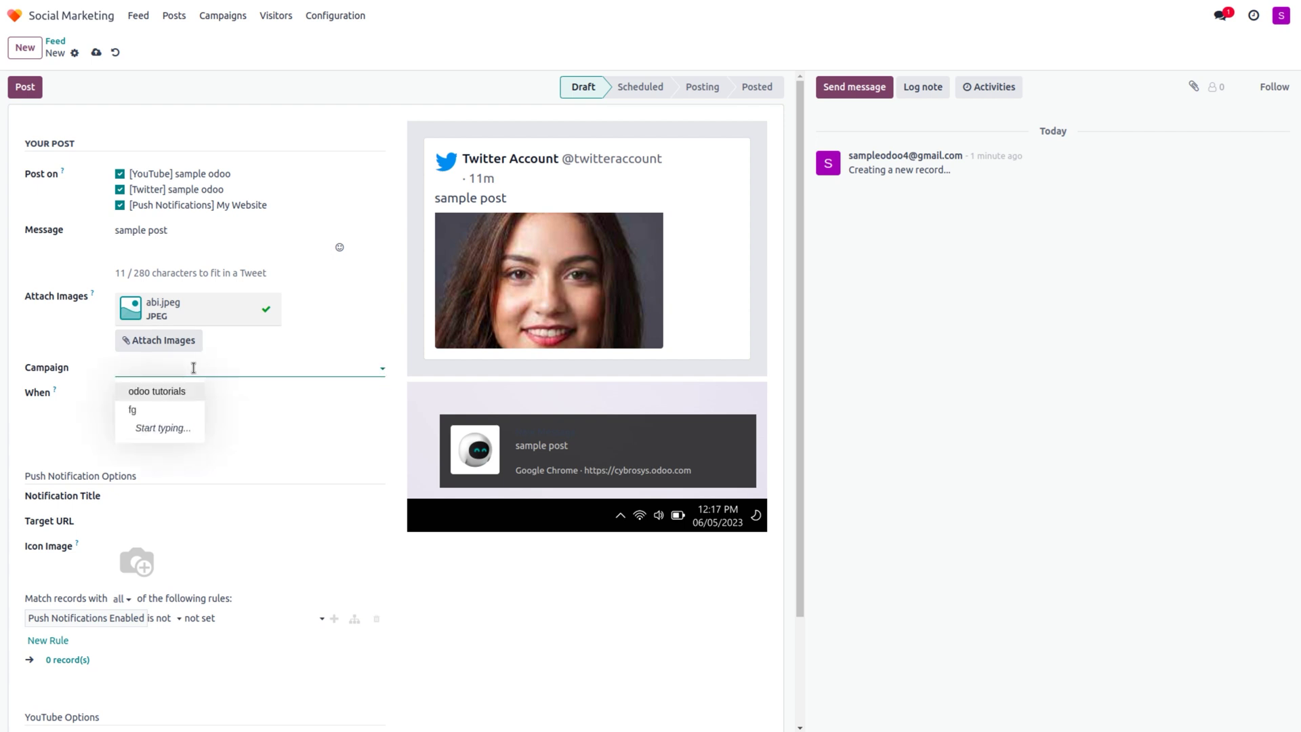
left_click(282, 403)
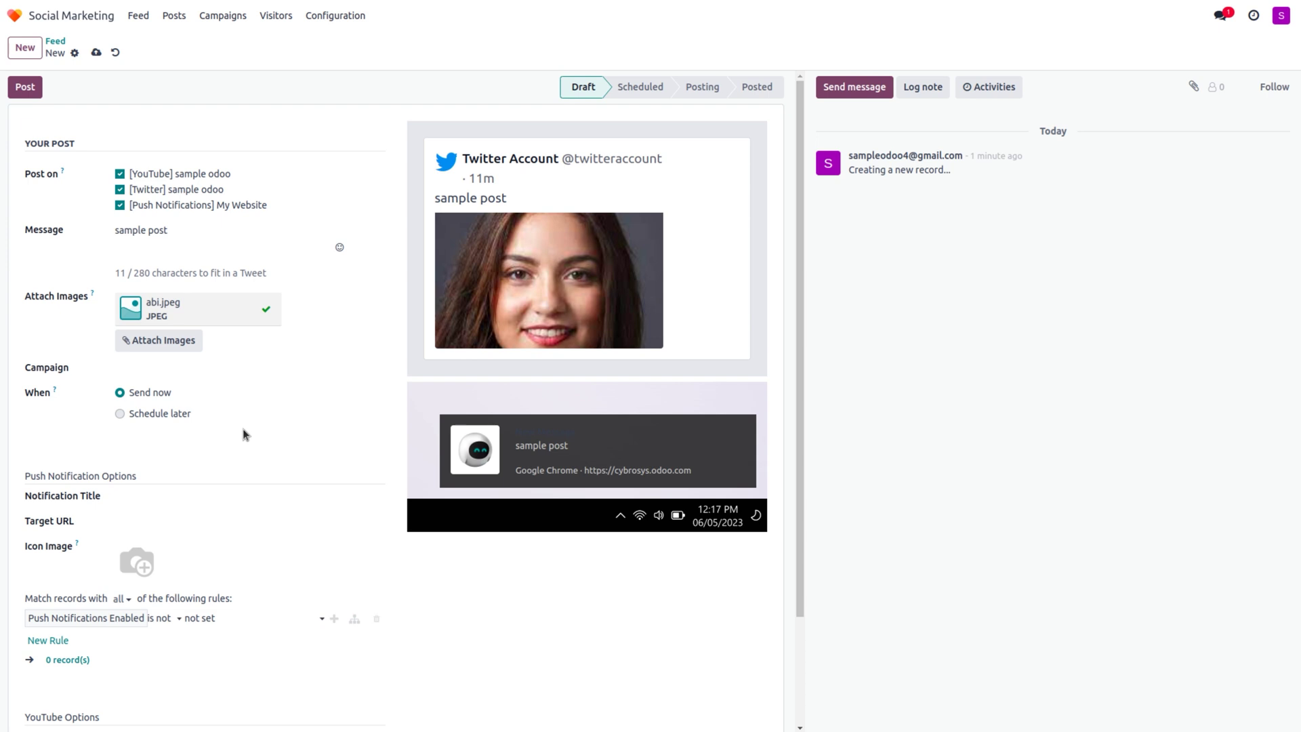
Switch the post to Schedule later and enable Local Time for the push notification
left_click(167, 414)
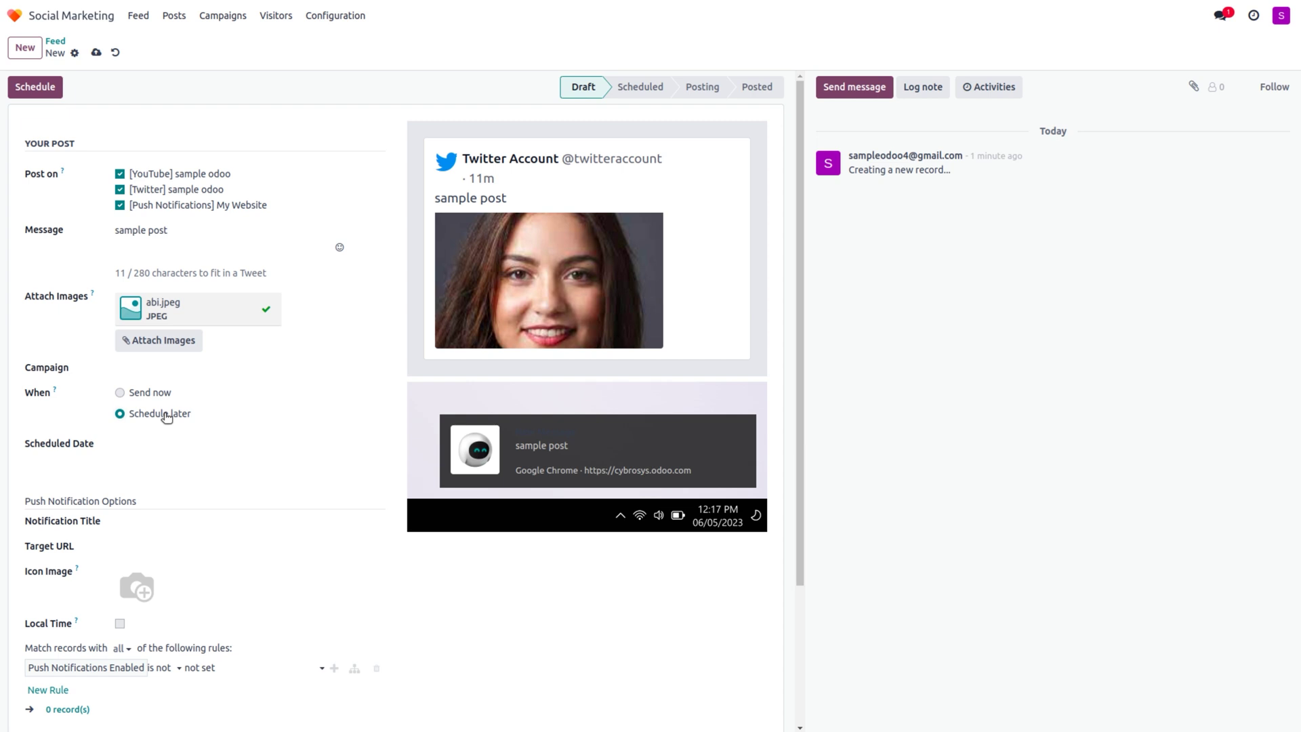
left_click(137, 454)
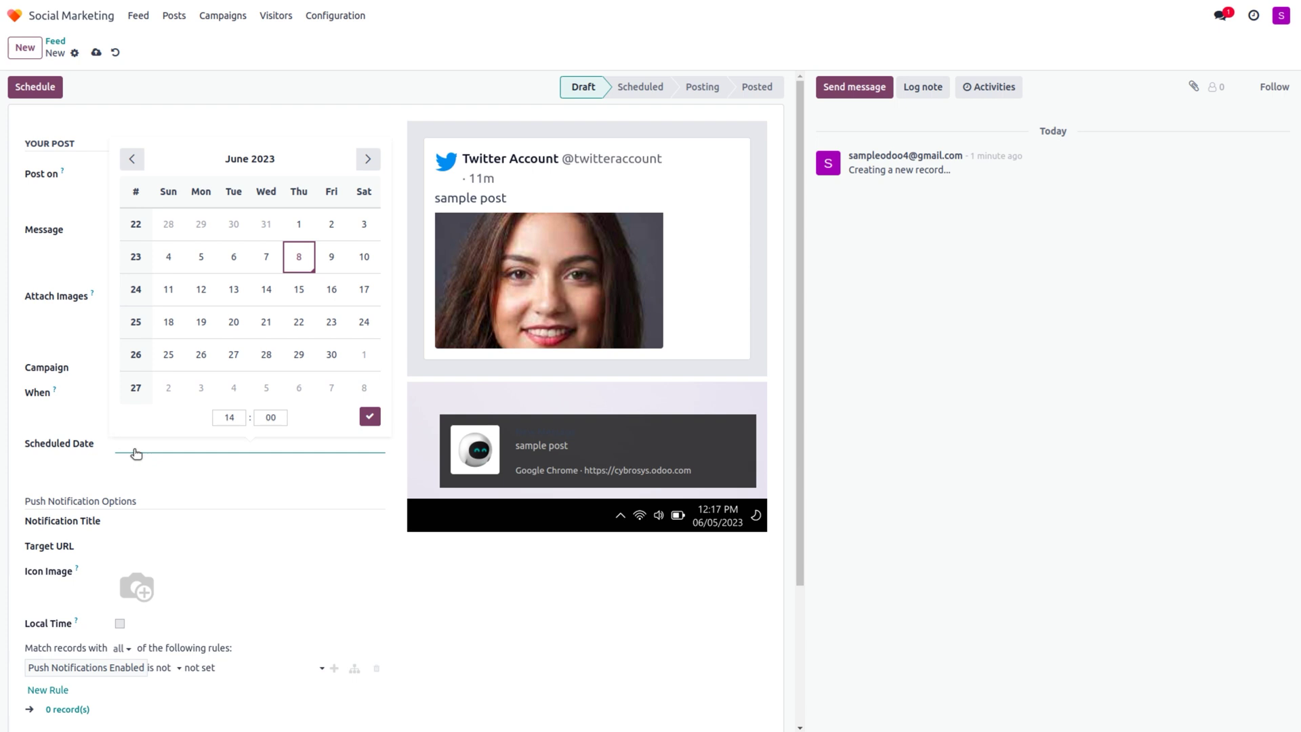
left_click(166, 526)
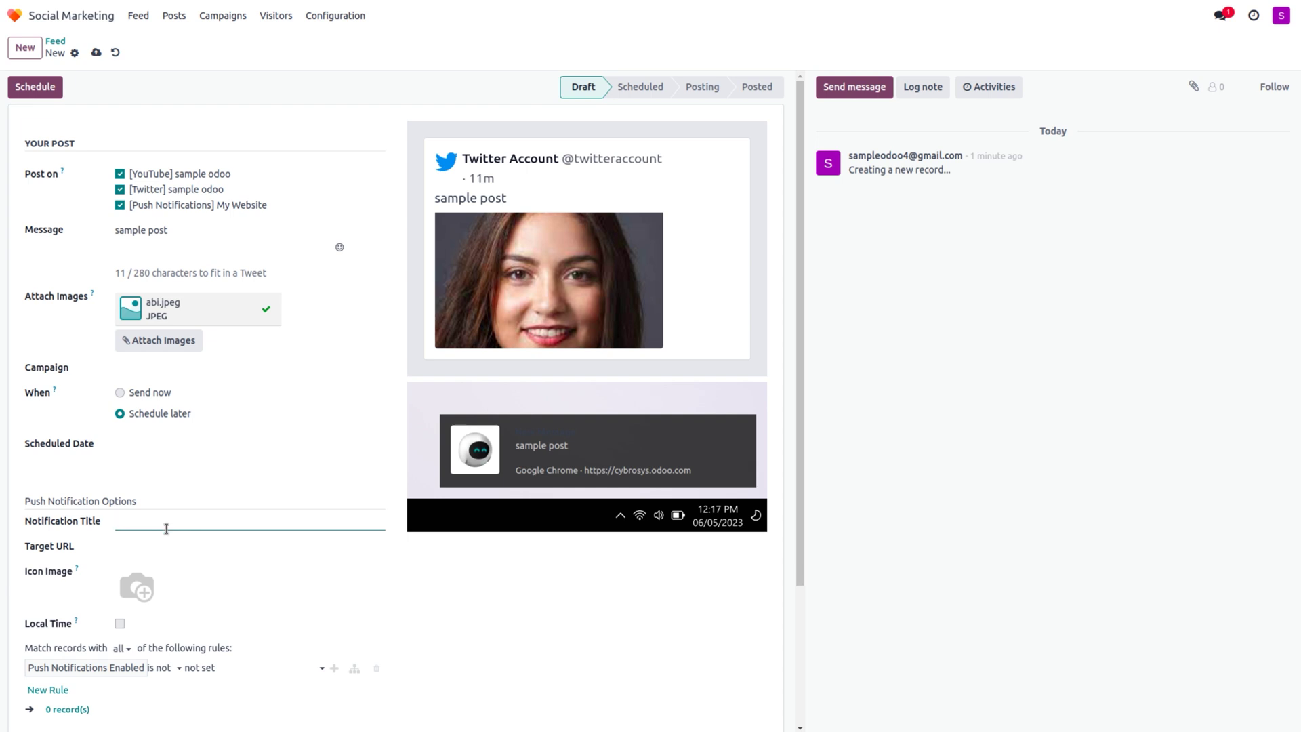
left_click(164, 553)
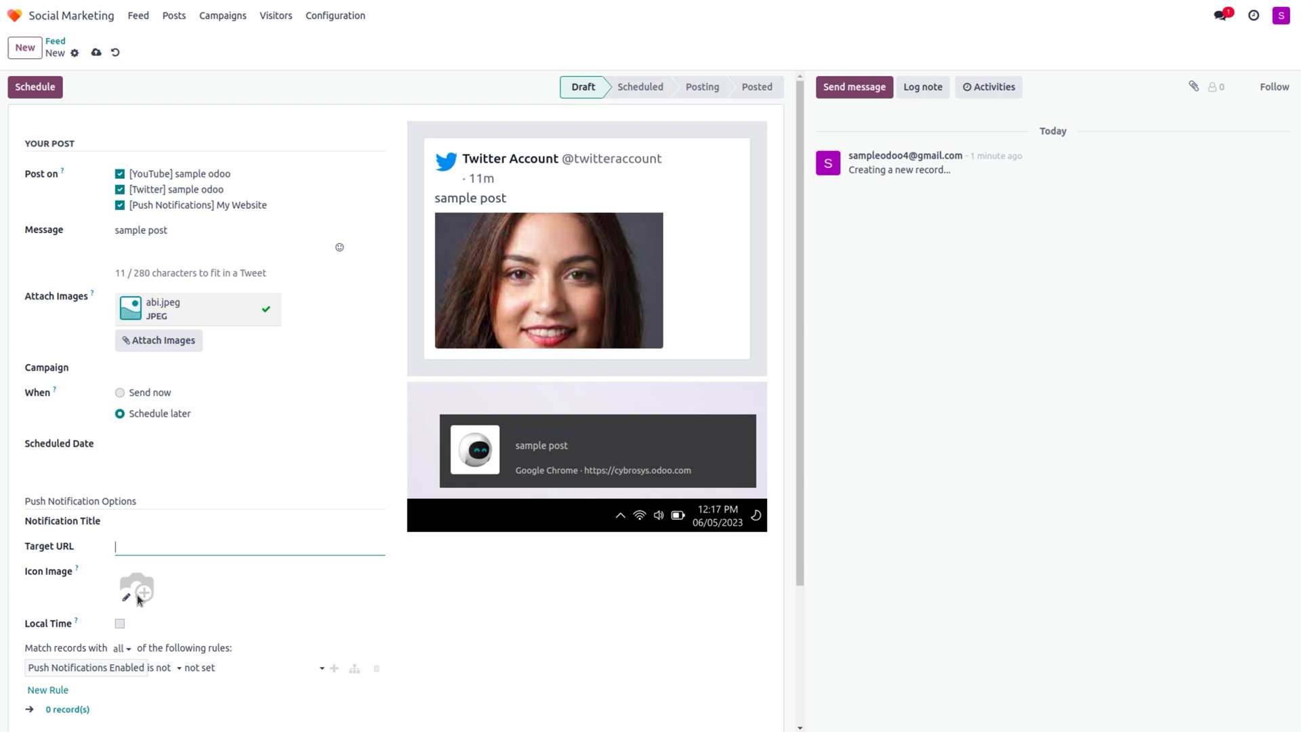
left_click(120, 624)
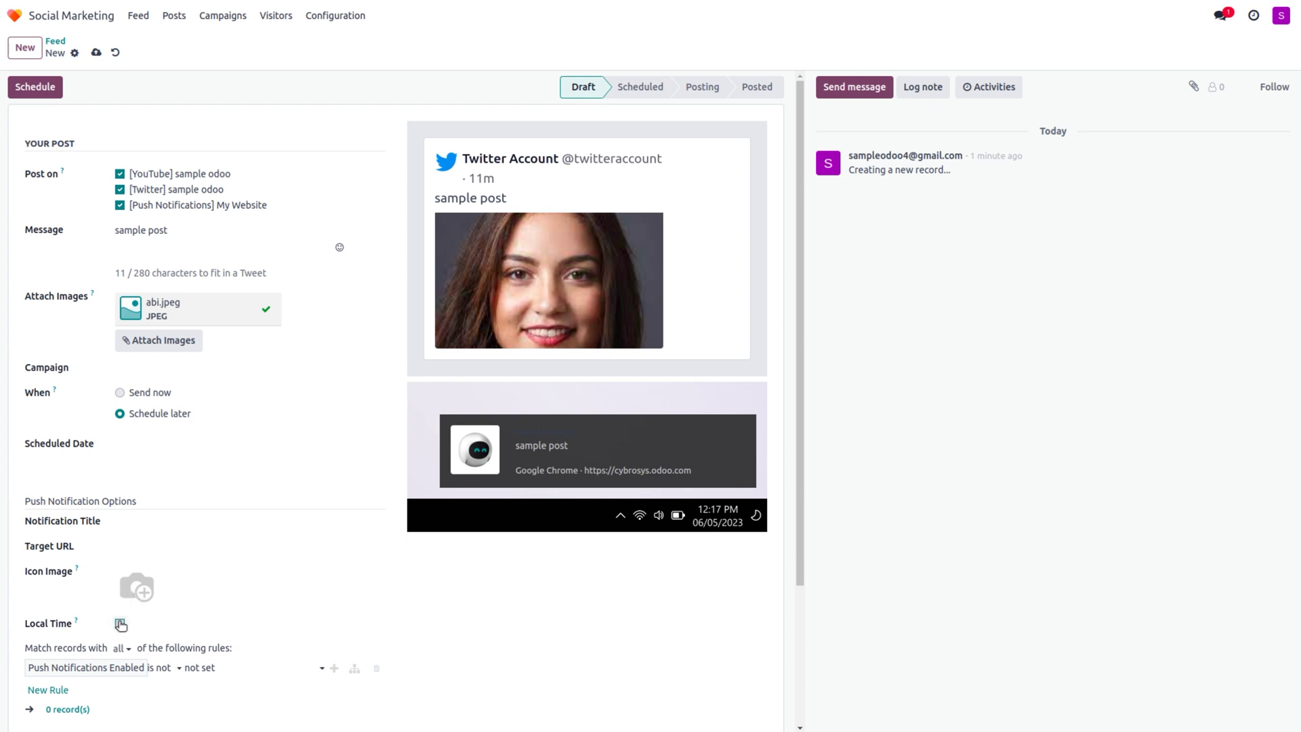
Enter 'sample post' as the push notification title
scroll(188, 573, "down", 3)
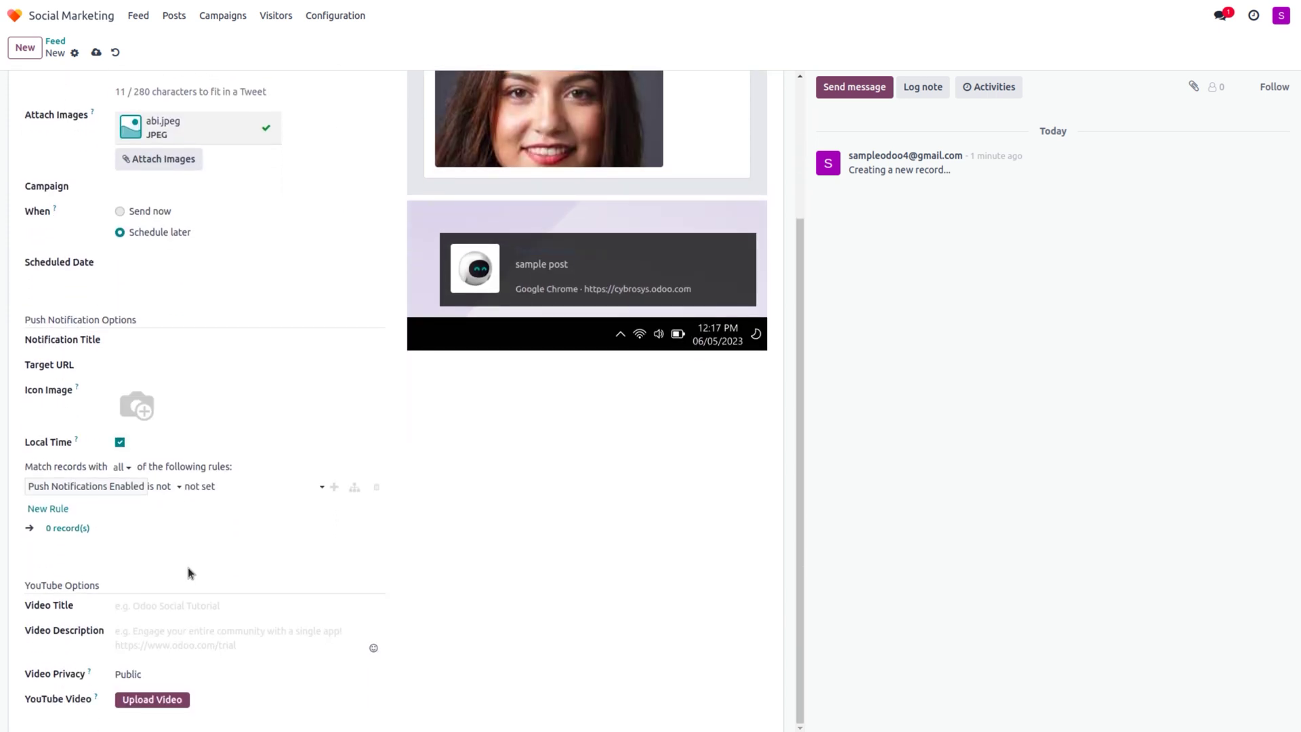
scroll(189, 573, "up", 2)
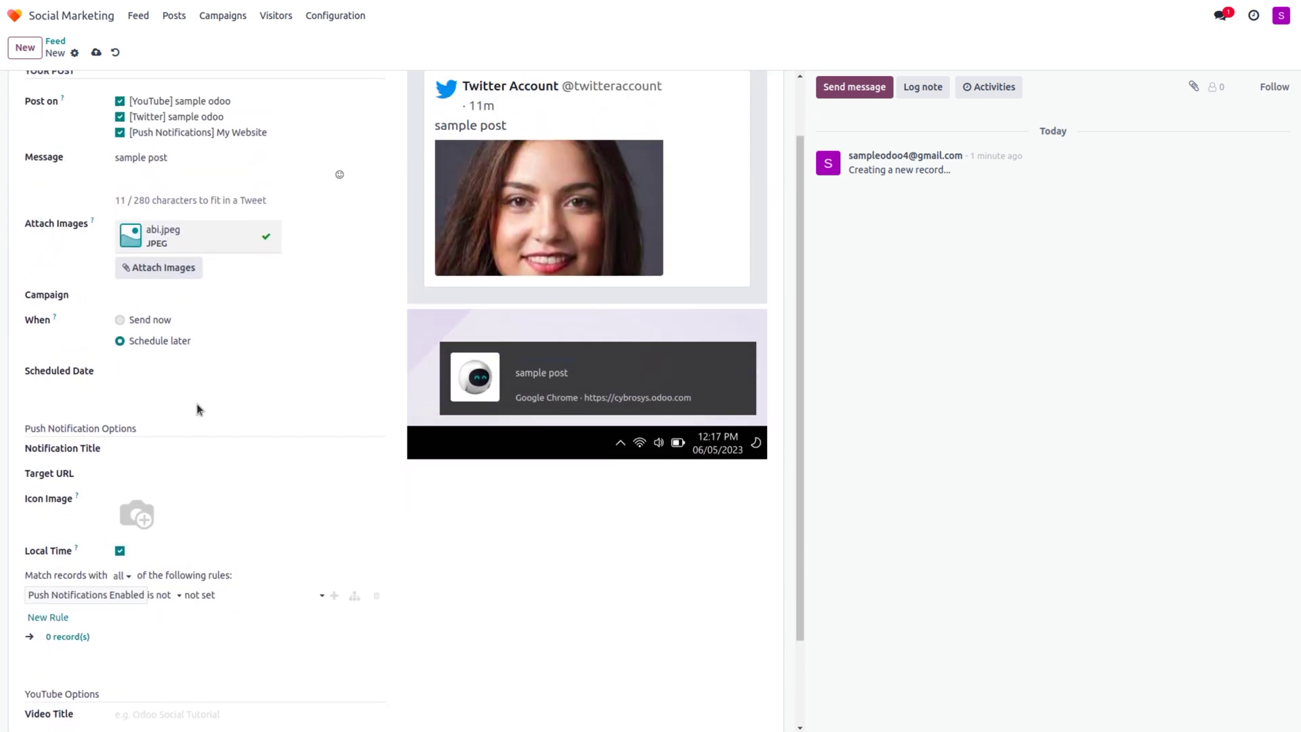
left_click(171, 455)
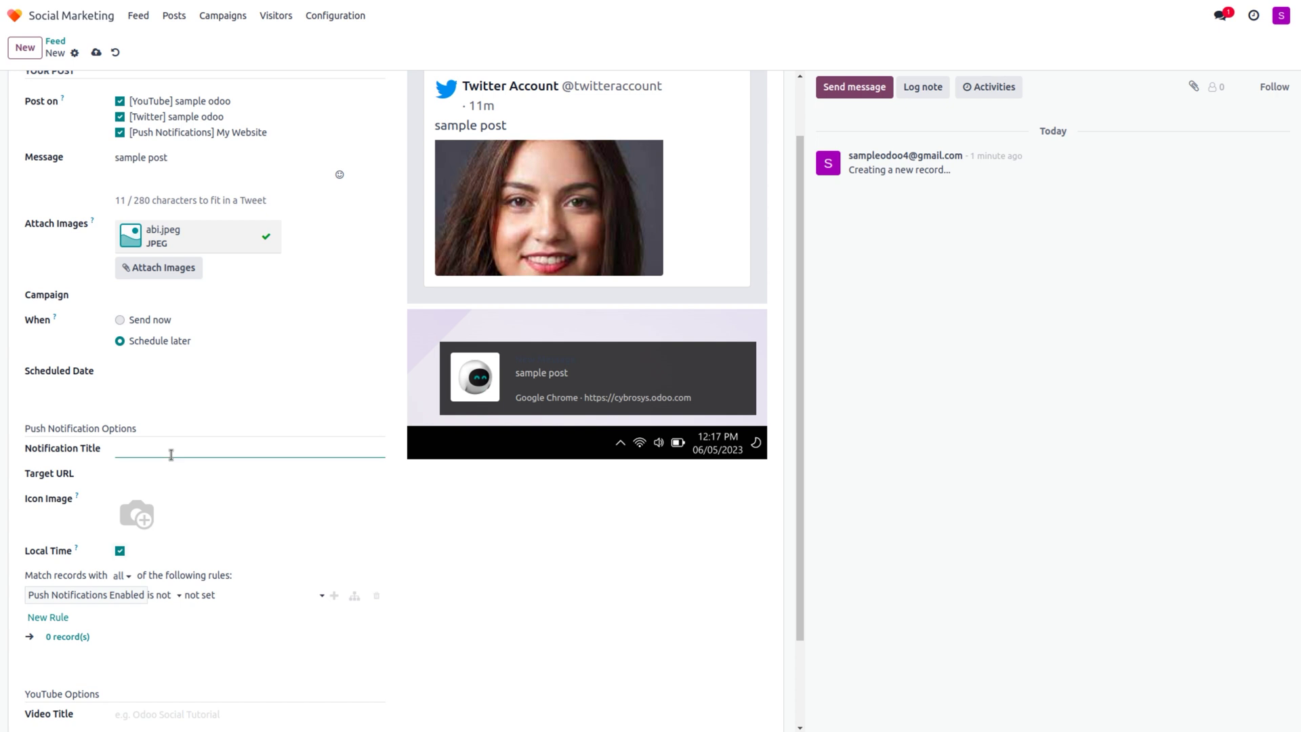
type("sample post")
left_click(166, 477)
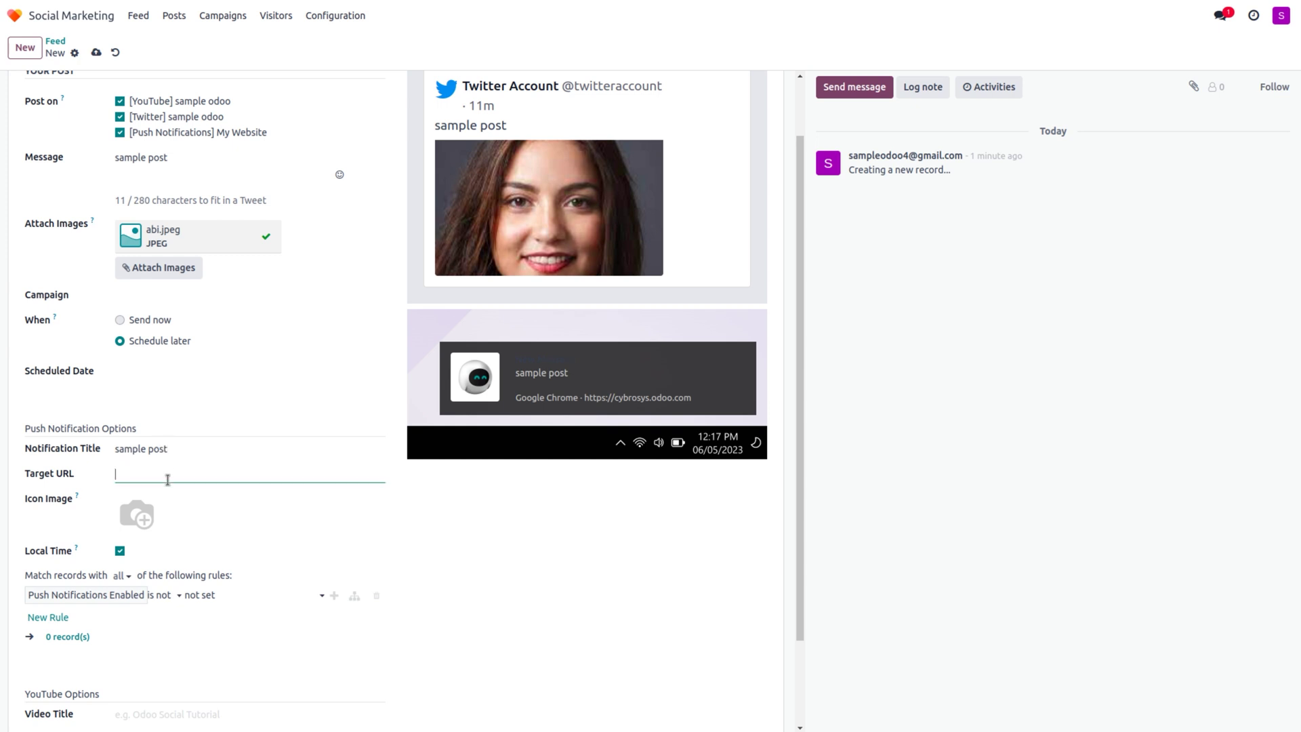
Set the post back to Send now and clear the stray text from Target URL
left_click(121, 320)
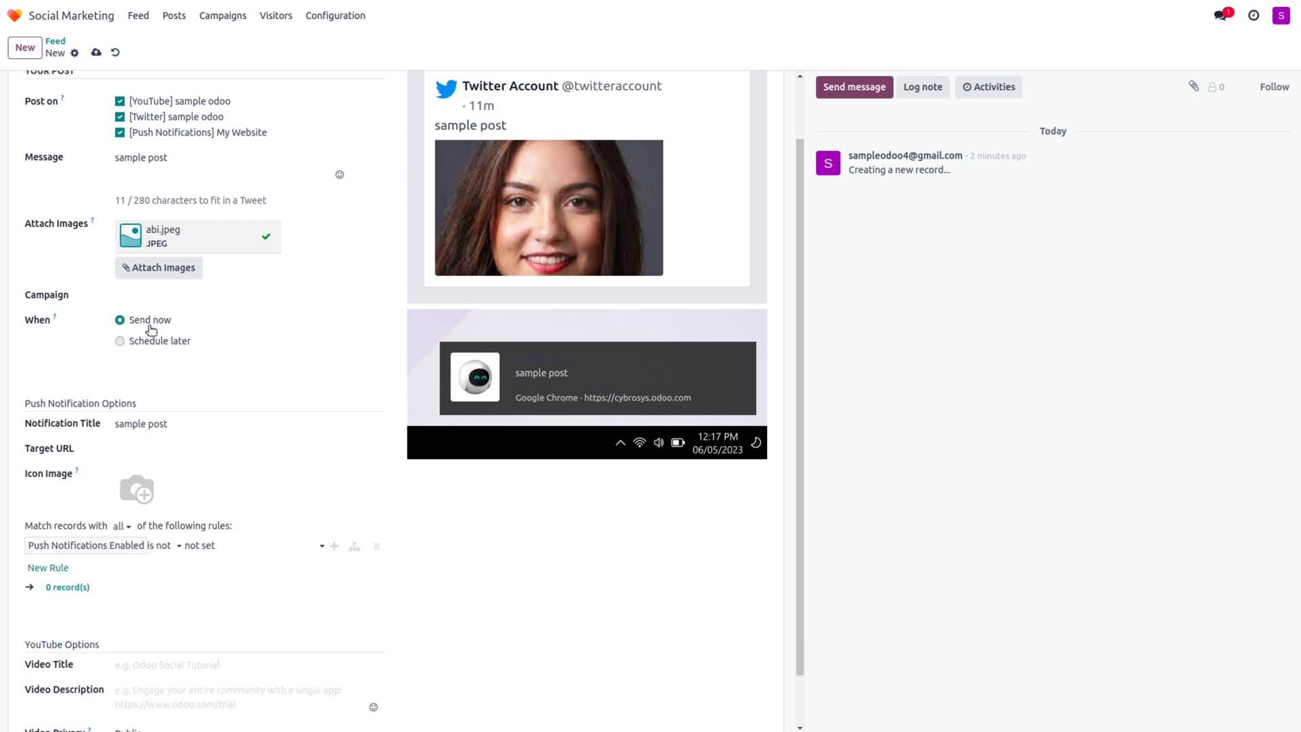
left_click(165, 449)
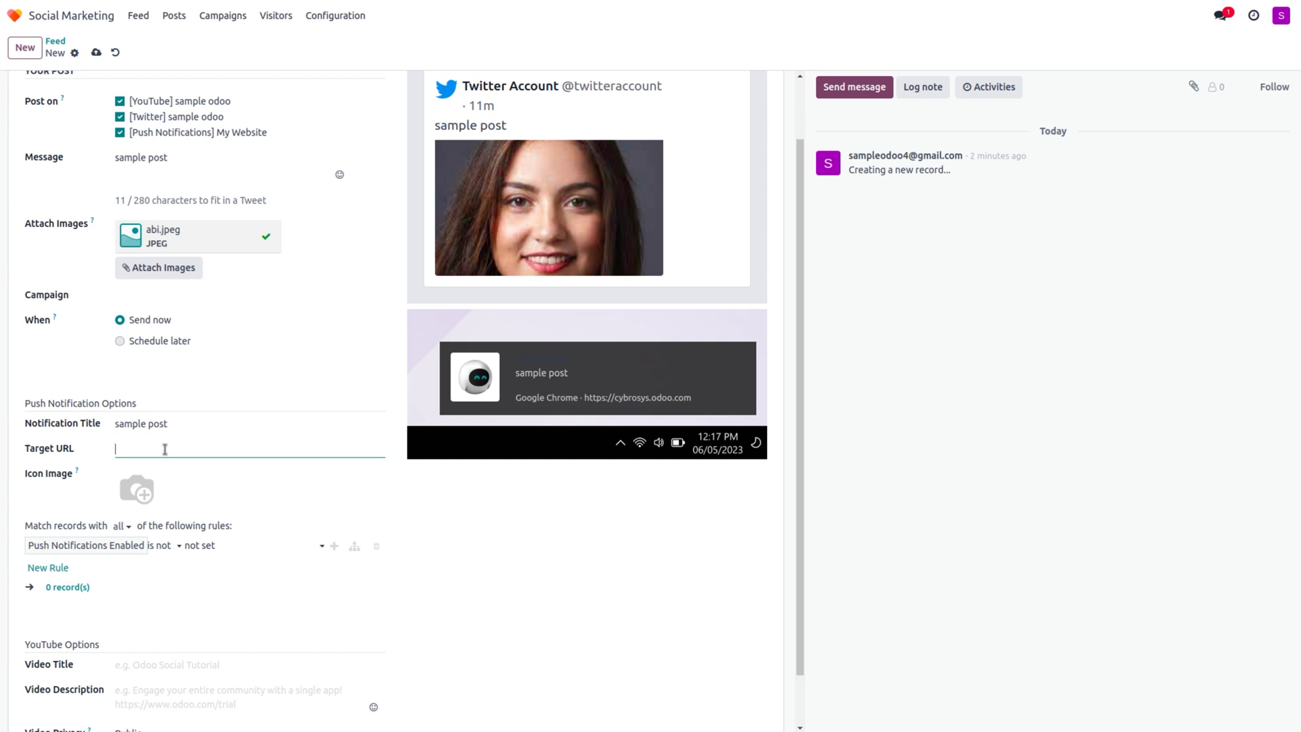
key("BackSpace")
key("BackSpace")
key("BackSpace")
key("BackSpace")
key("BackSpace")
Paste the Google Drive file link into the push notification's Target URL
scroll(261, 391, "up", 2)
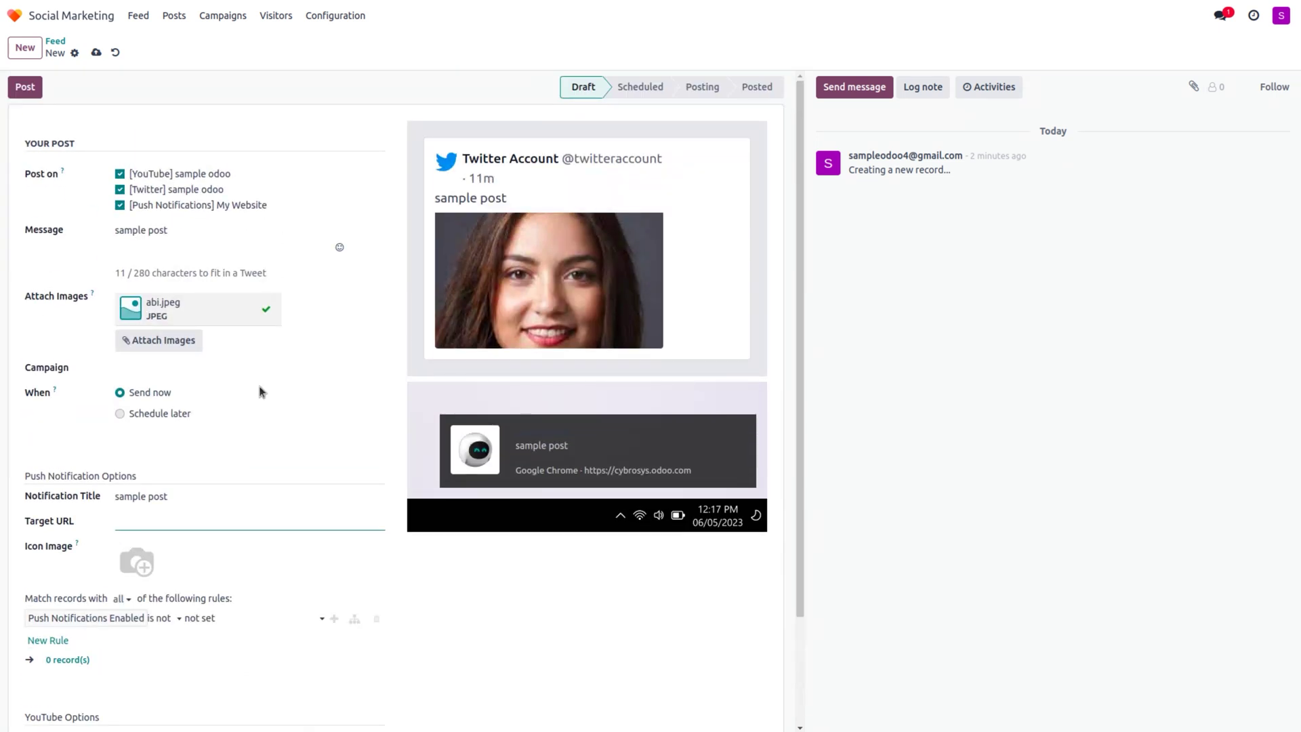
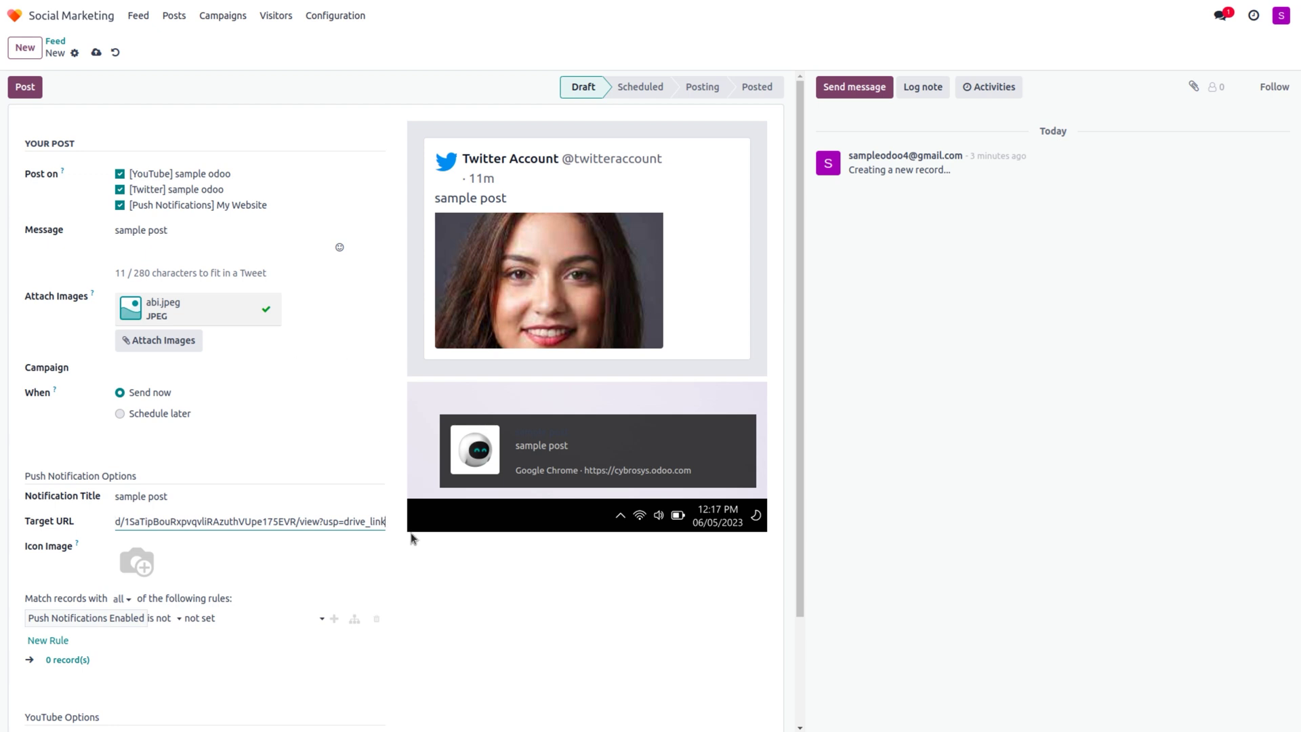
left_click(438, 648)
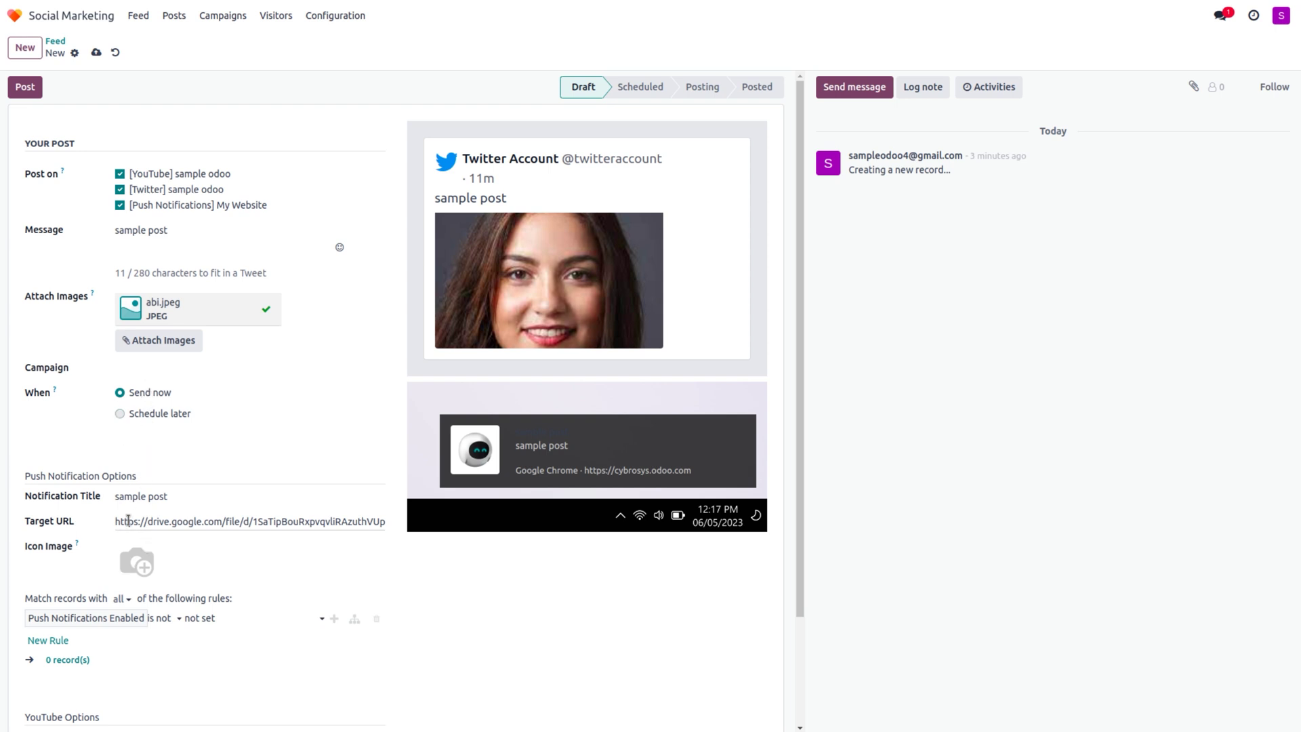
scroll(173, 509, "down", 2)
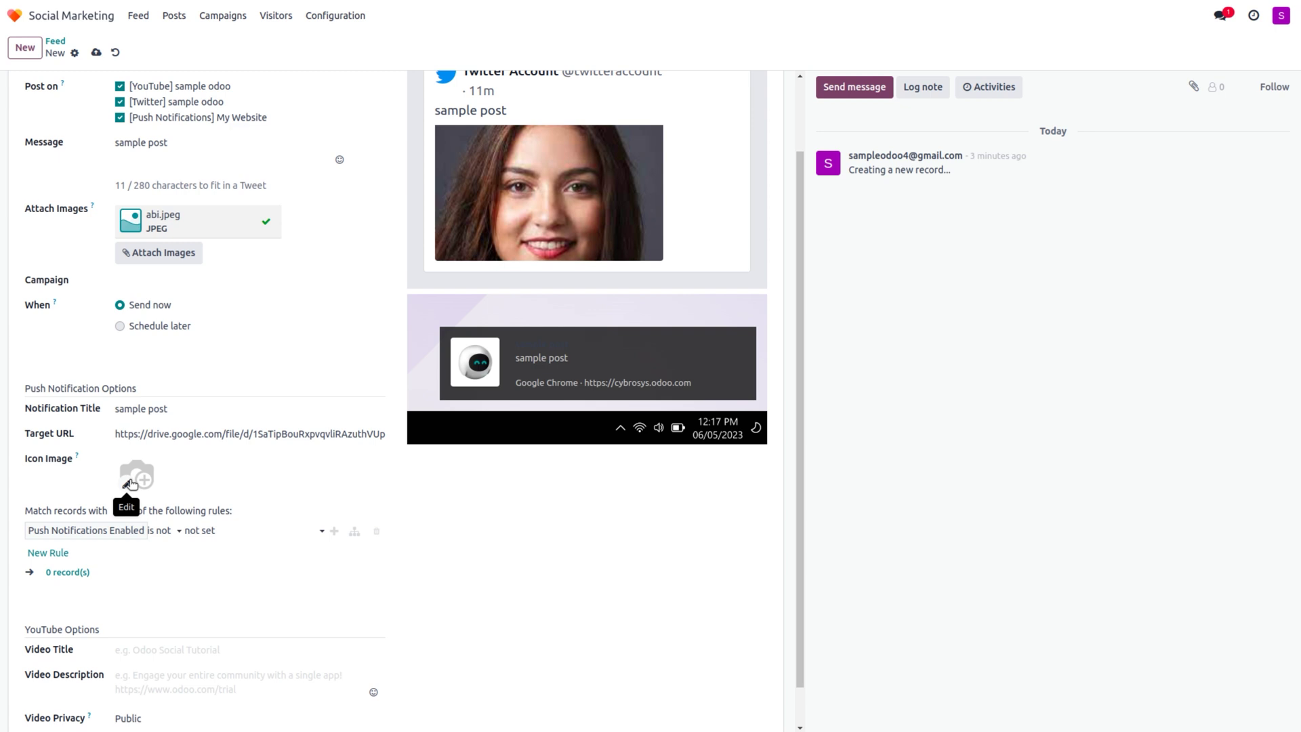
Choose abi.jpeg from Downloads as the push notification's icon image
left_click(130, 483)
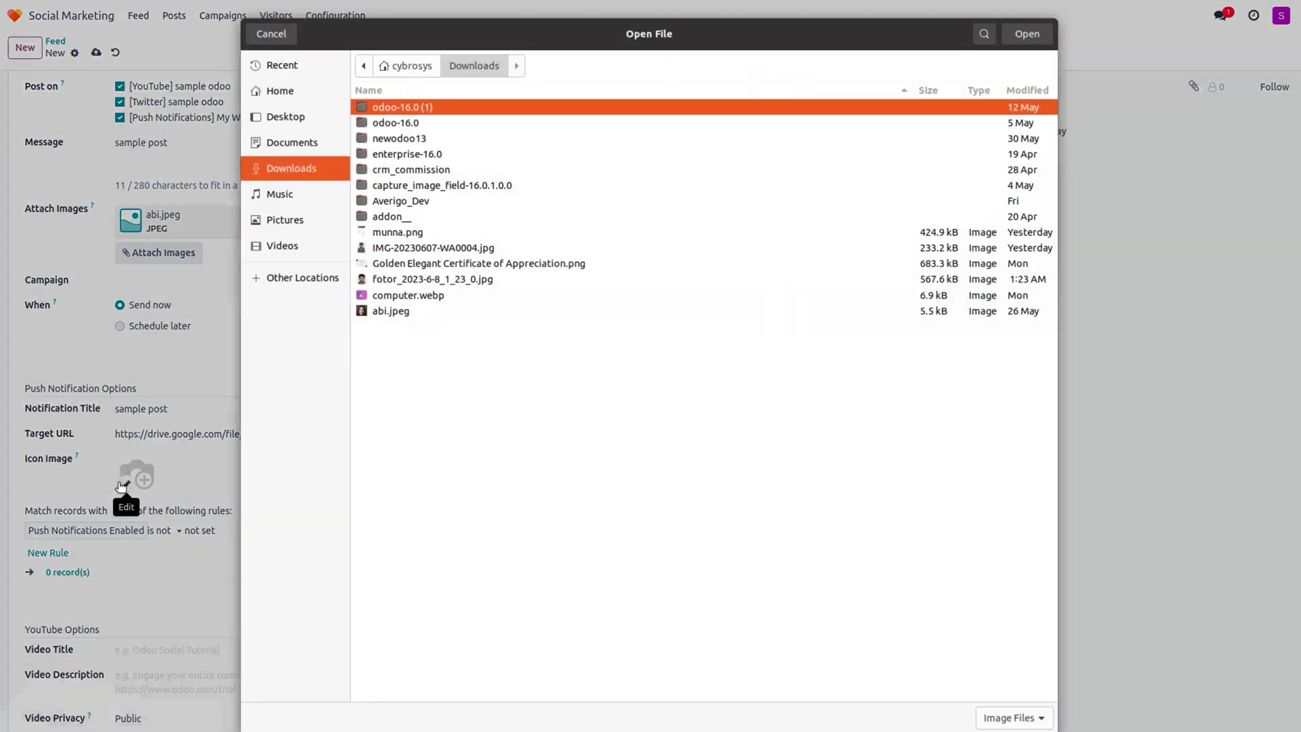
left_click(379, 311)
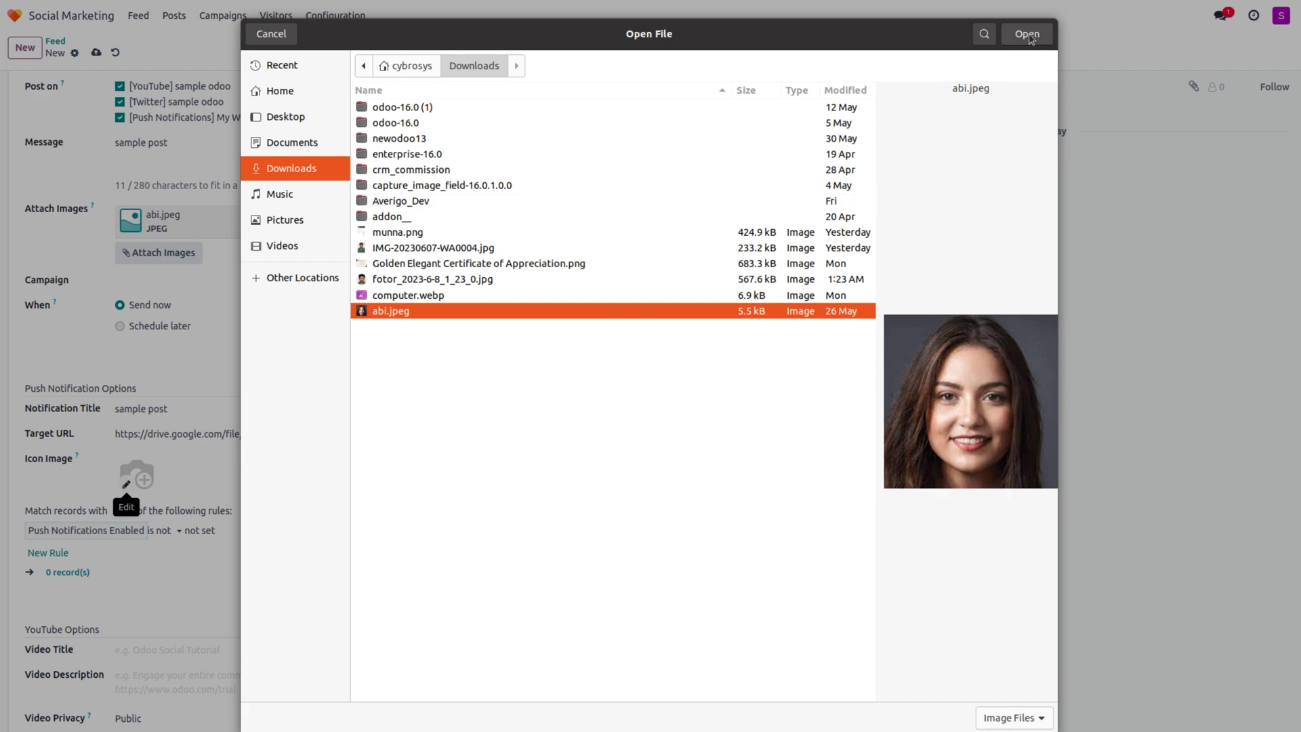
left_click(1026, 37)
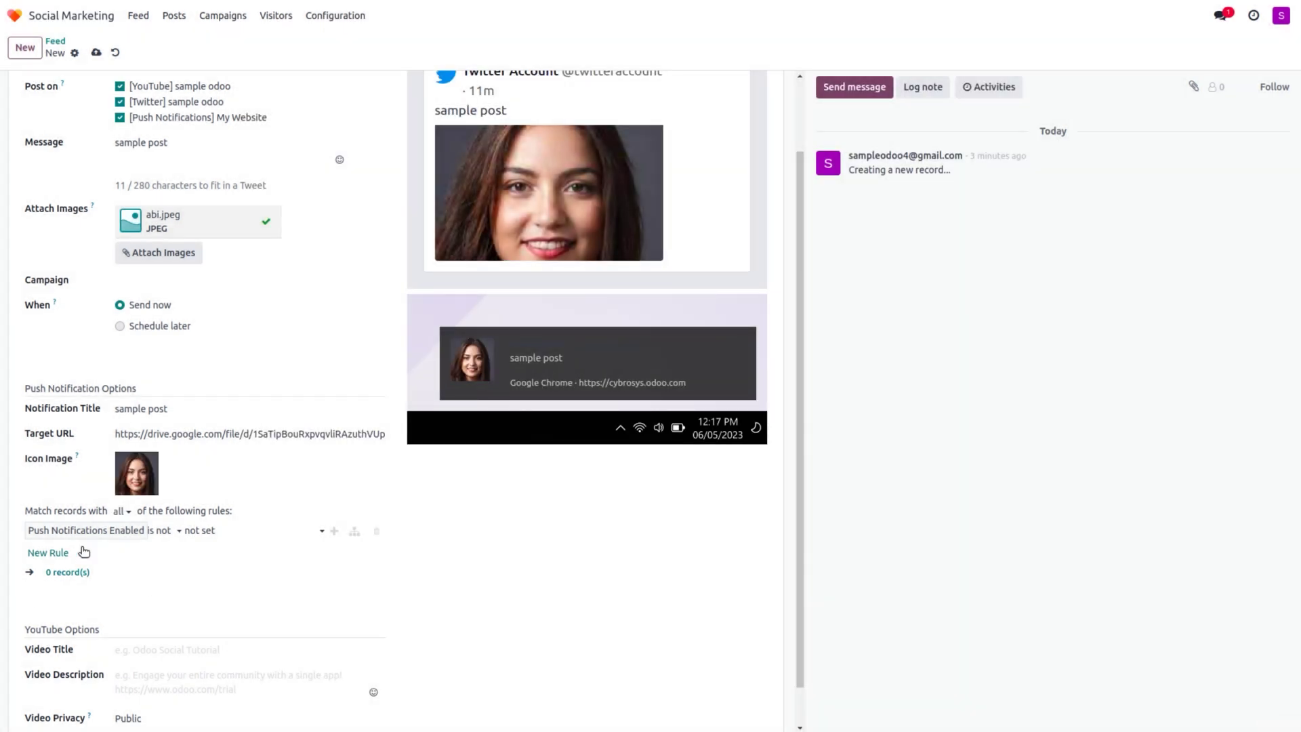
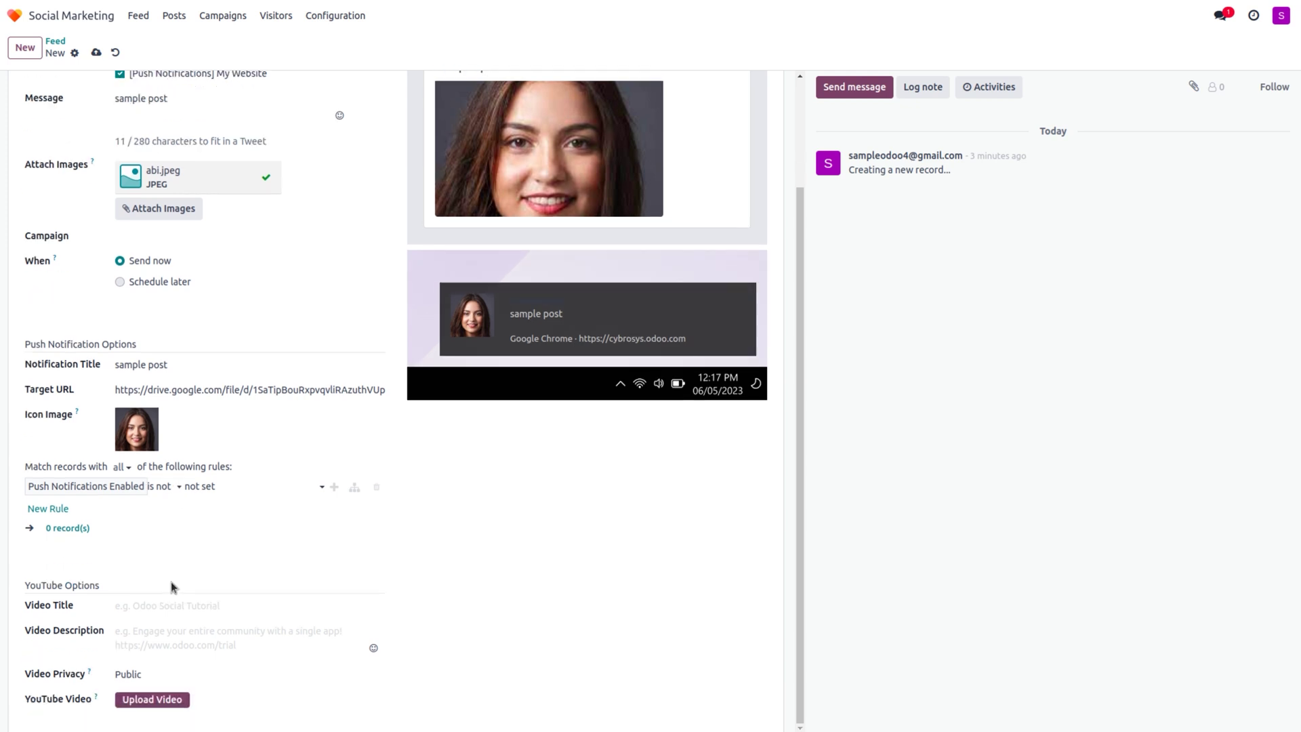
Fill YouTube options: pasted Google Drive link as title, 'shorts' as description, Public privacy
left_click(139, 608)
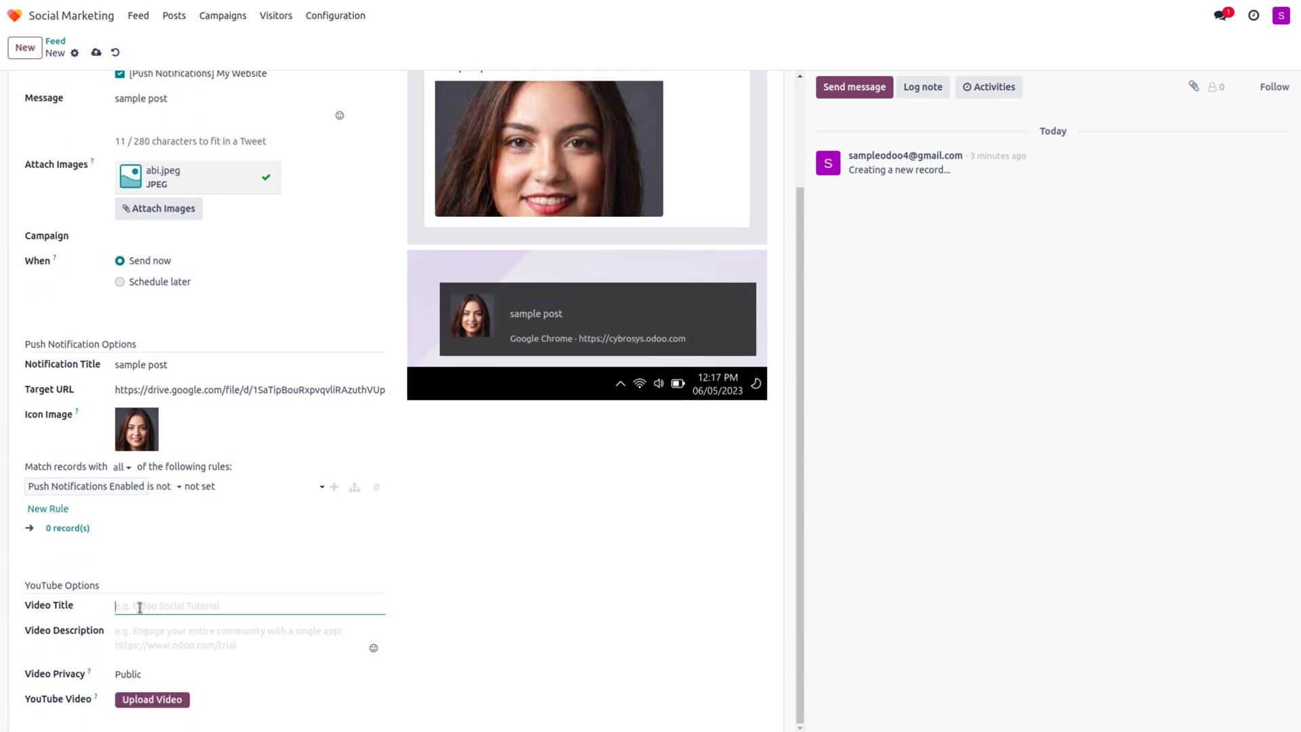
key("ctrl+v")
left_click(139, 640)
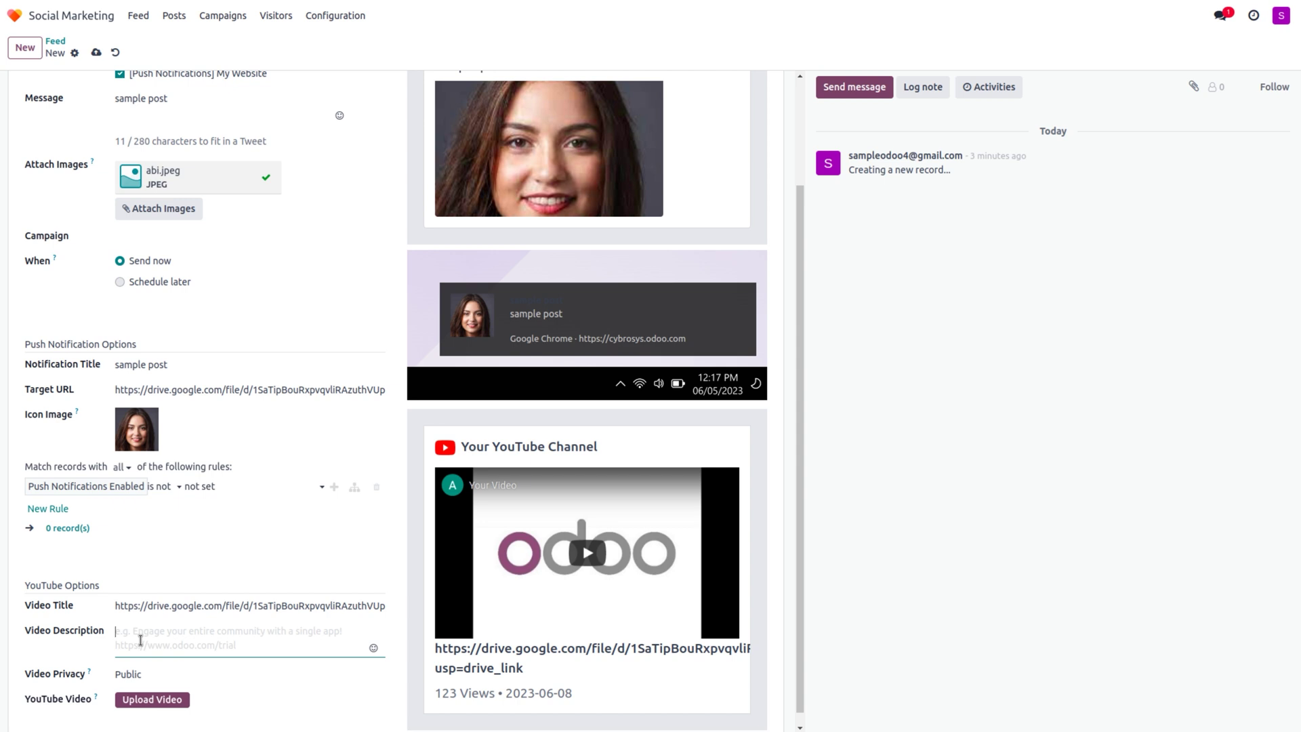
type("shorts")
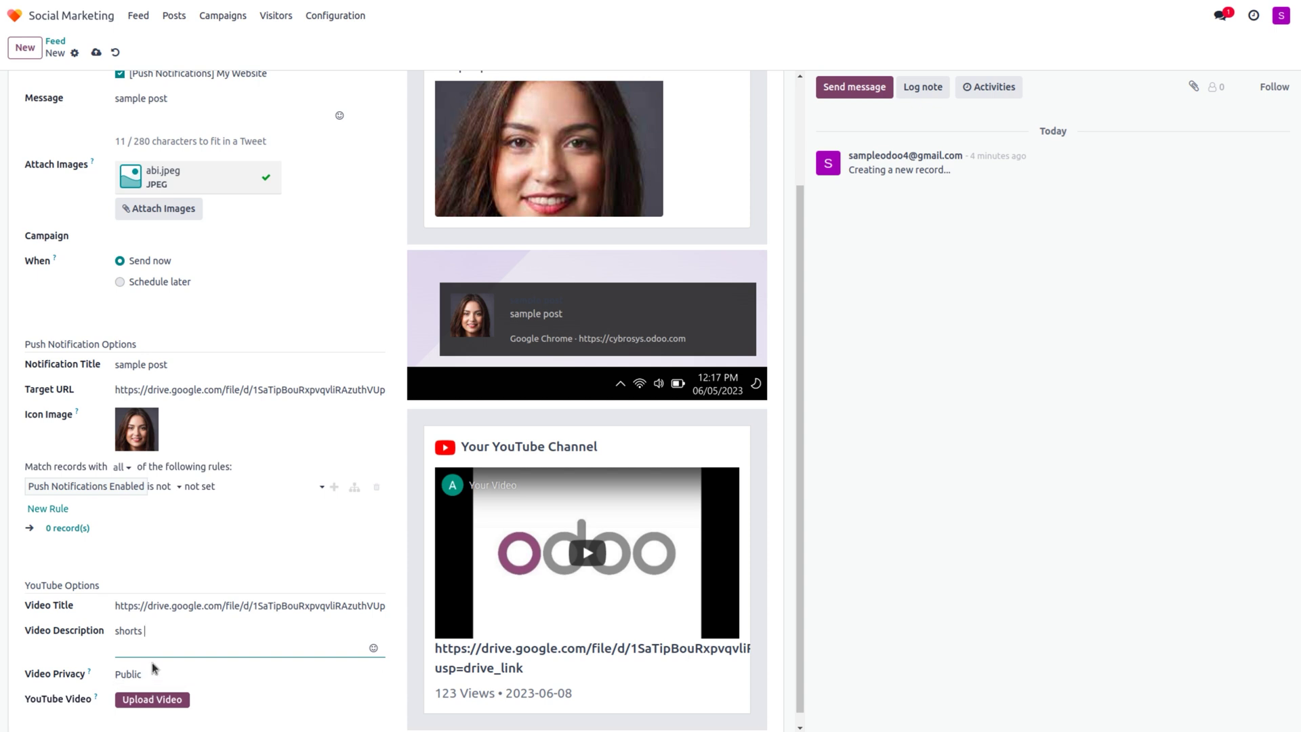
scroll(152, 661, "down", 1)
left_click(152, 661)
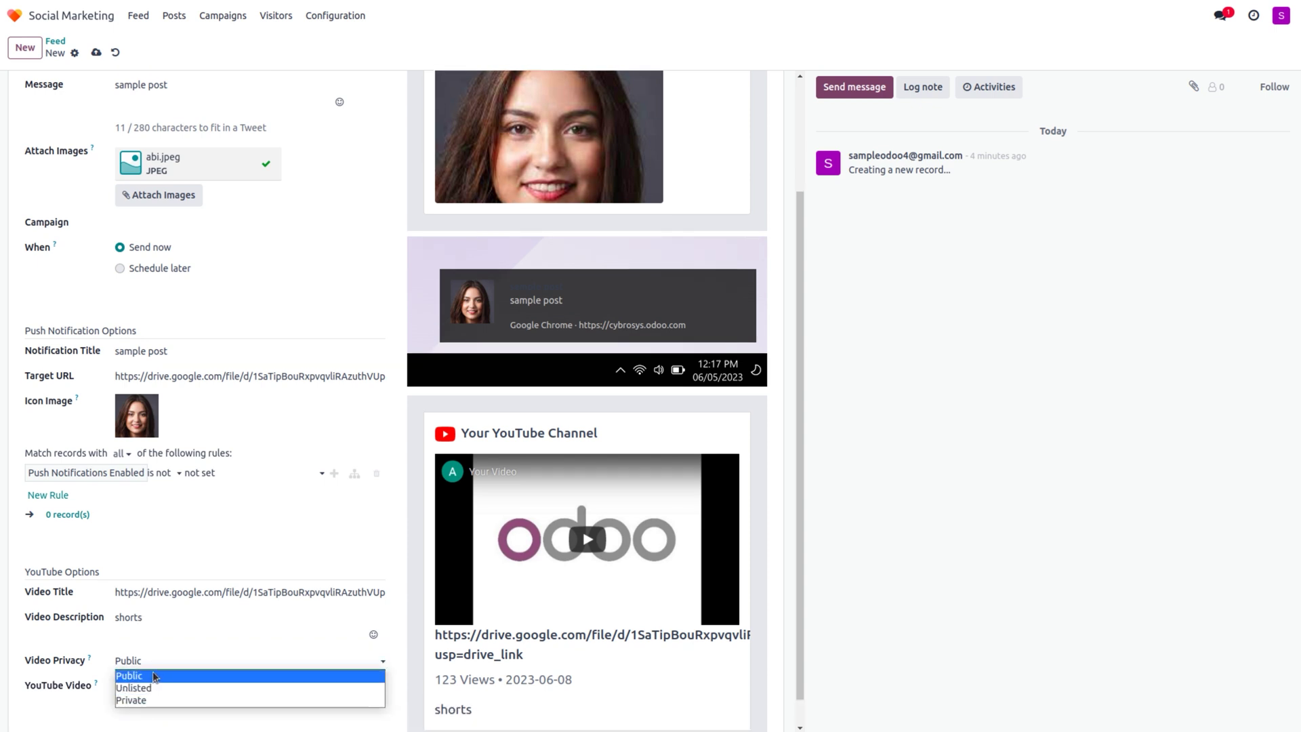
left_click(154, 677)
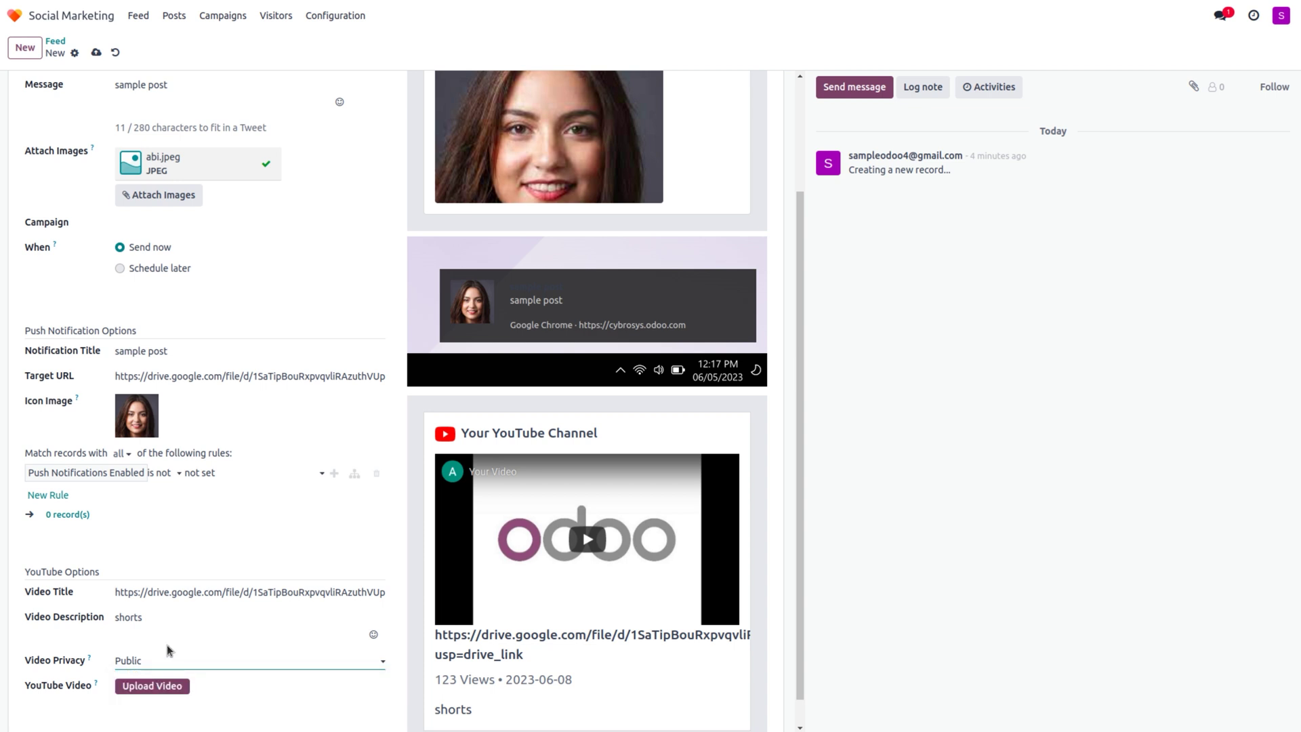
Upload prioty widget.mp4 from Home > obs > shorts as the post's YouTube video
left_click(149, 688)
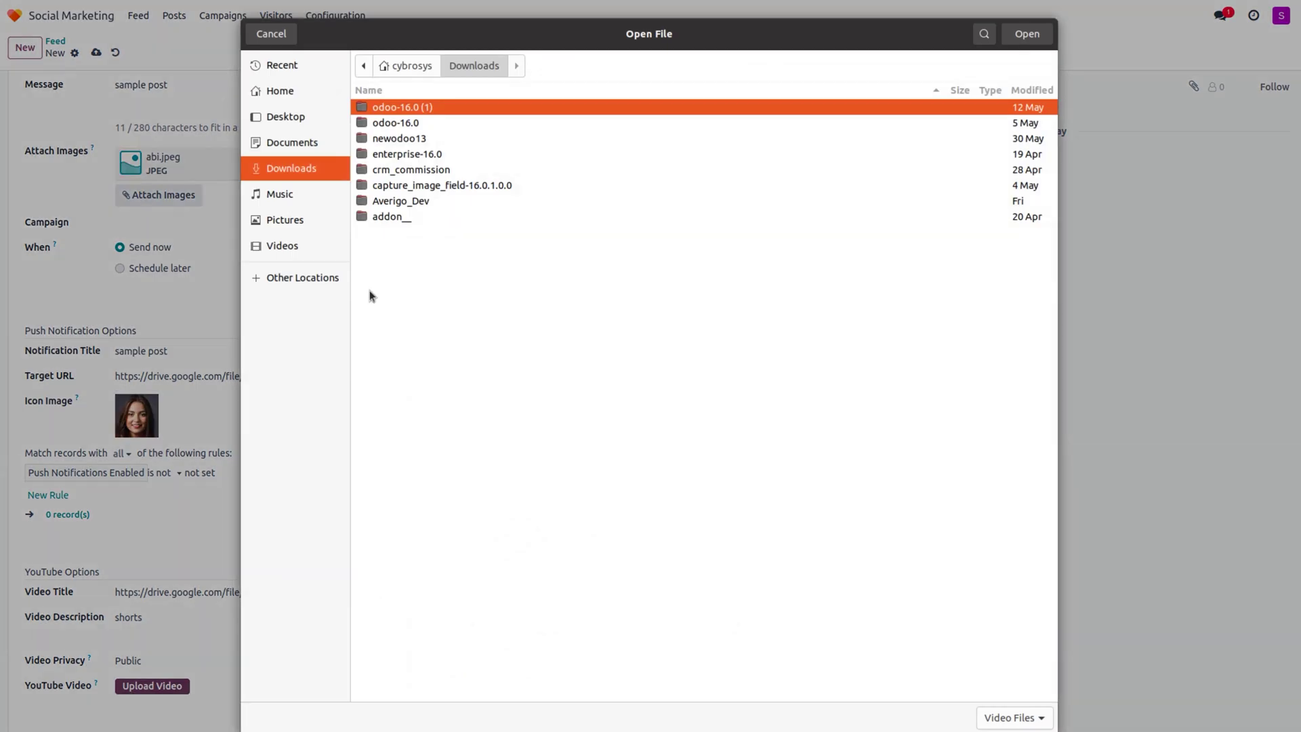
left_click(280, 91)
double_click(400, 235)
double_click(401, 500)
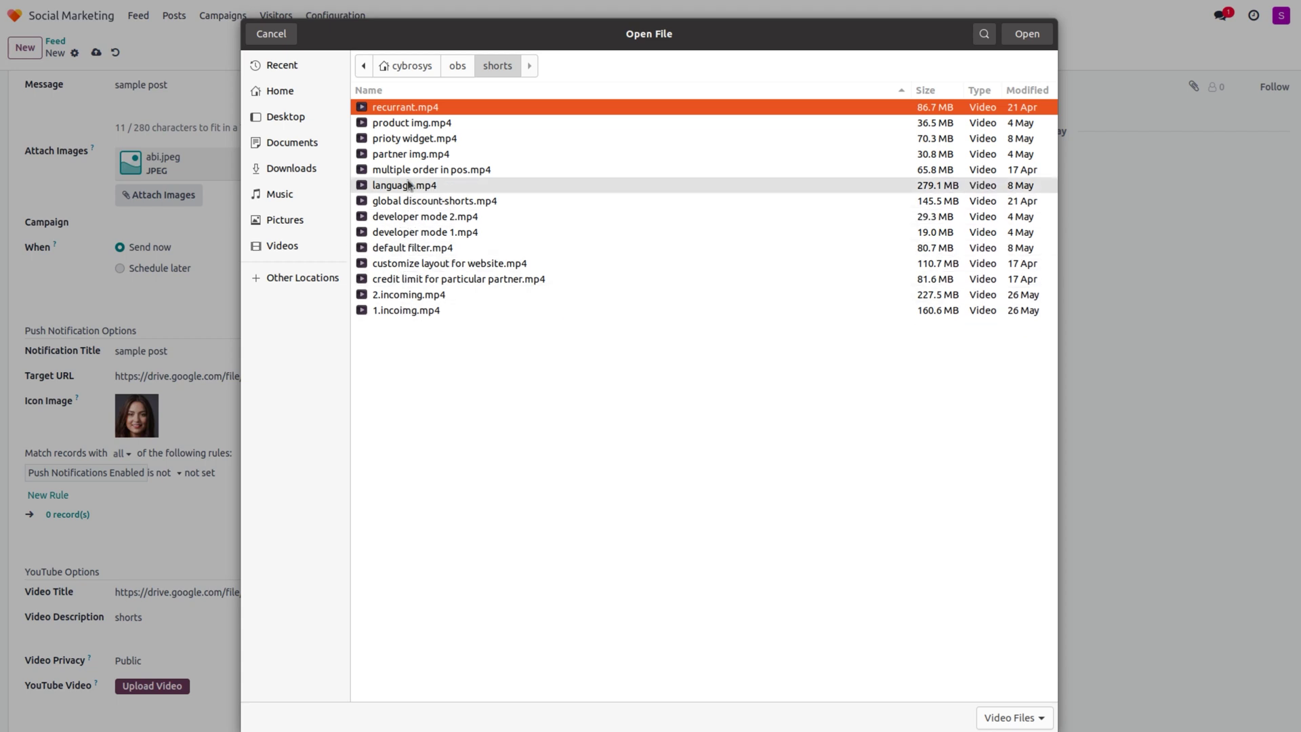
left_click(411, 139)
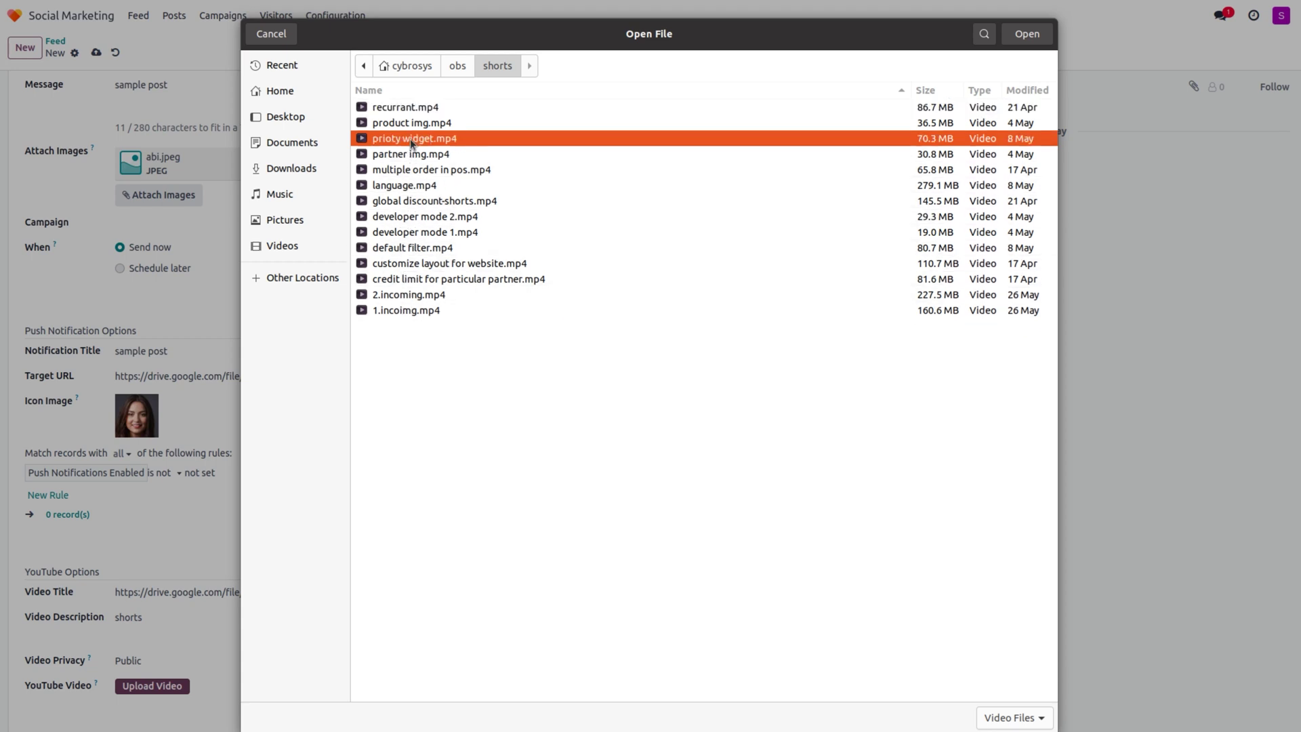
left_click(1027, 34)
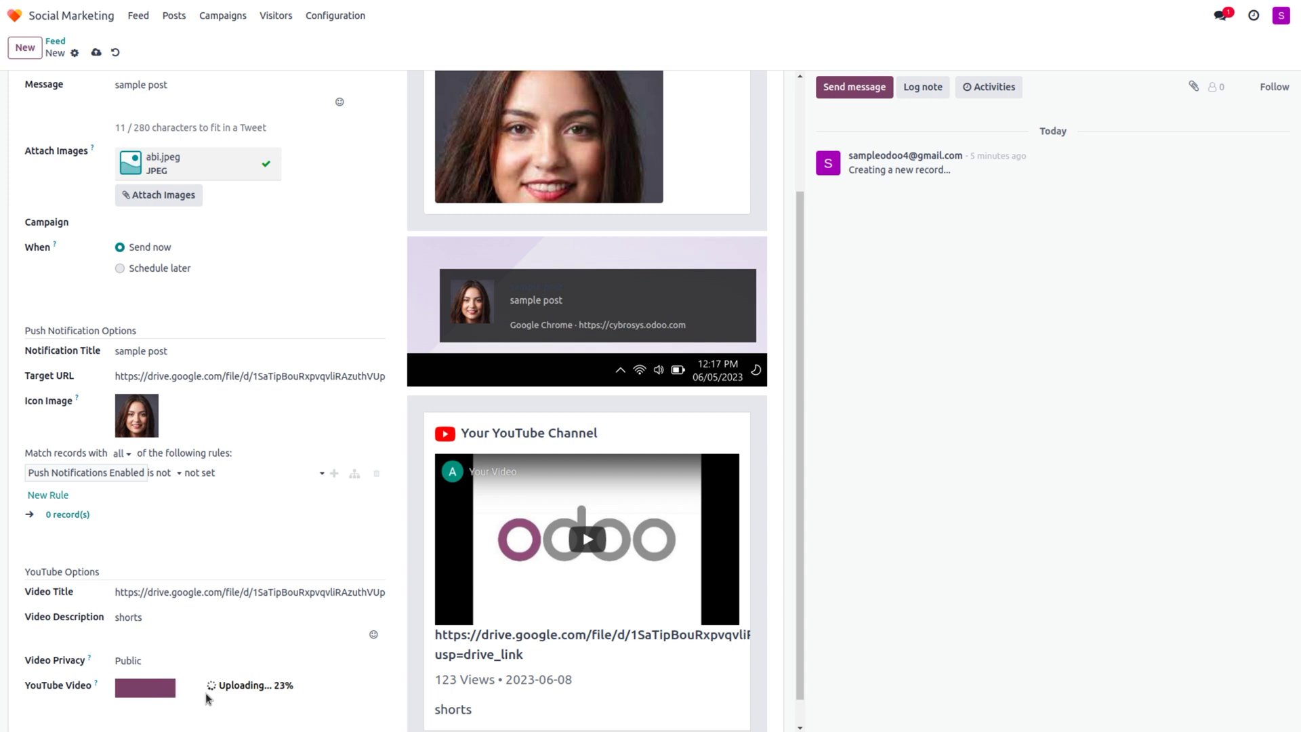
scroll(208, 699, "down", 1)
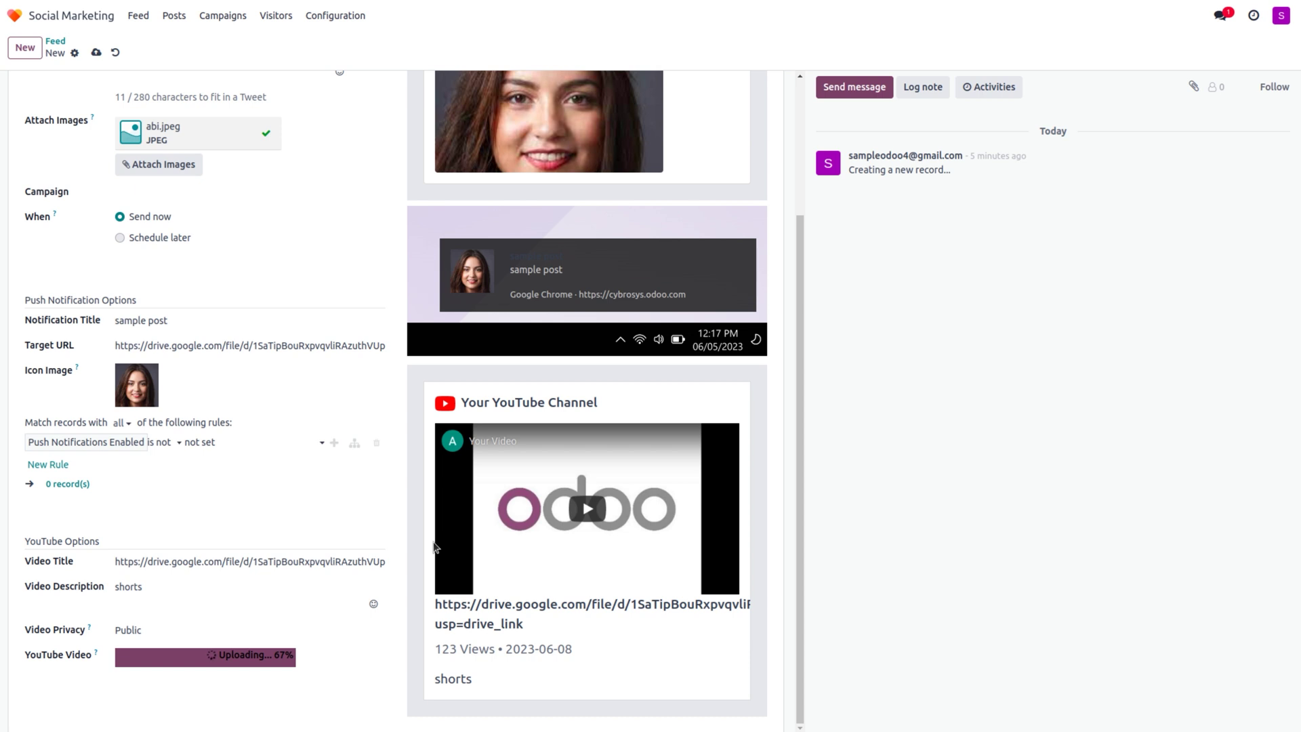
scroll(278, 540, "up", 3)
scroll(278, 540, "down", 3)
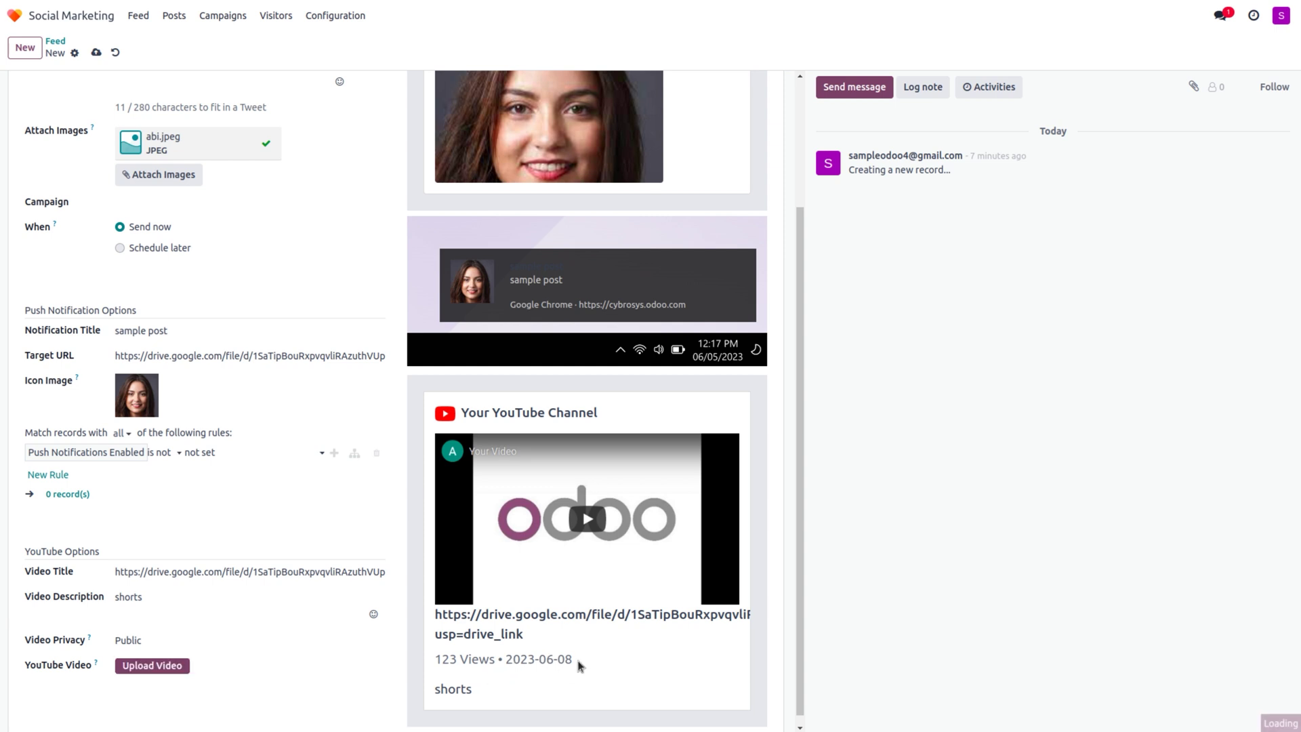
scroll(453, 589, "down", 1)
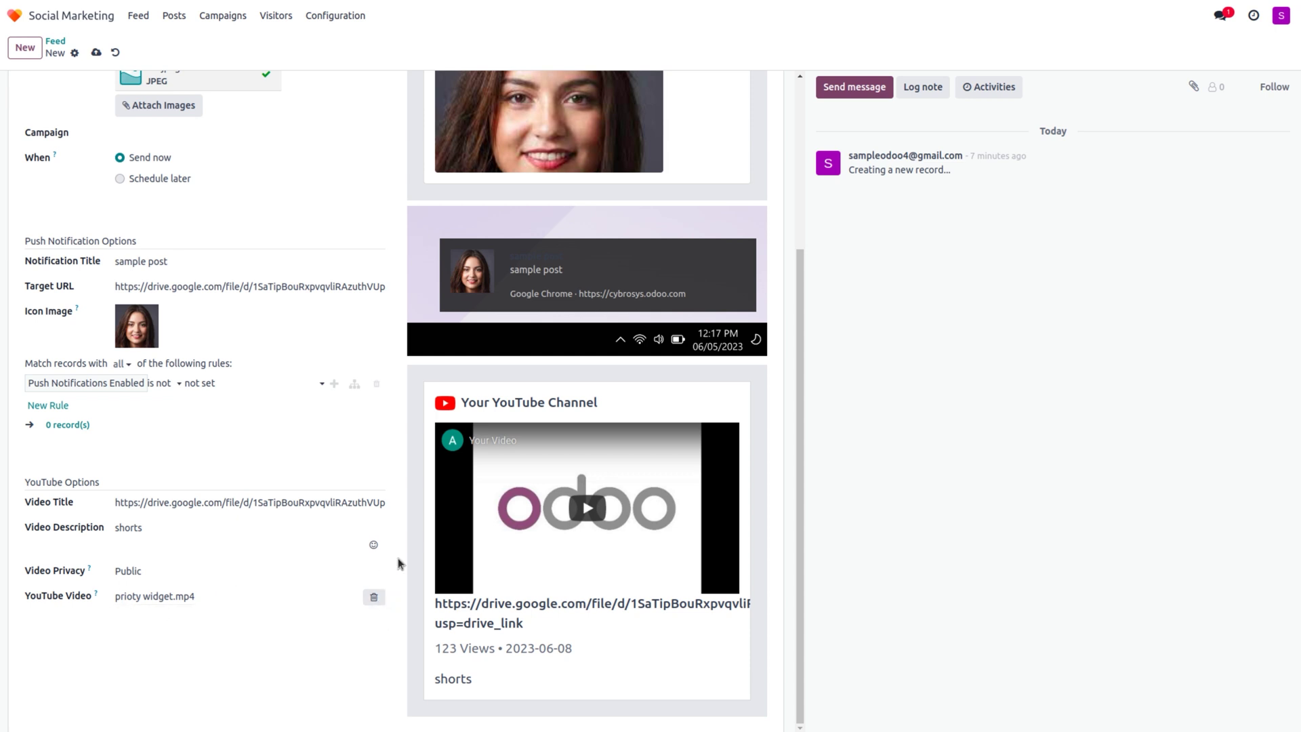
scroll(397, 566, "up", 4)
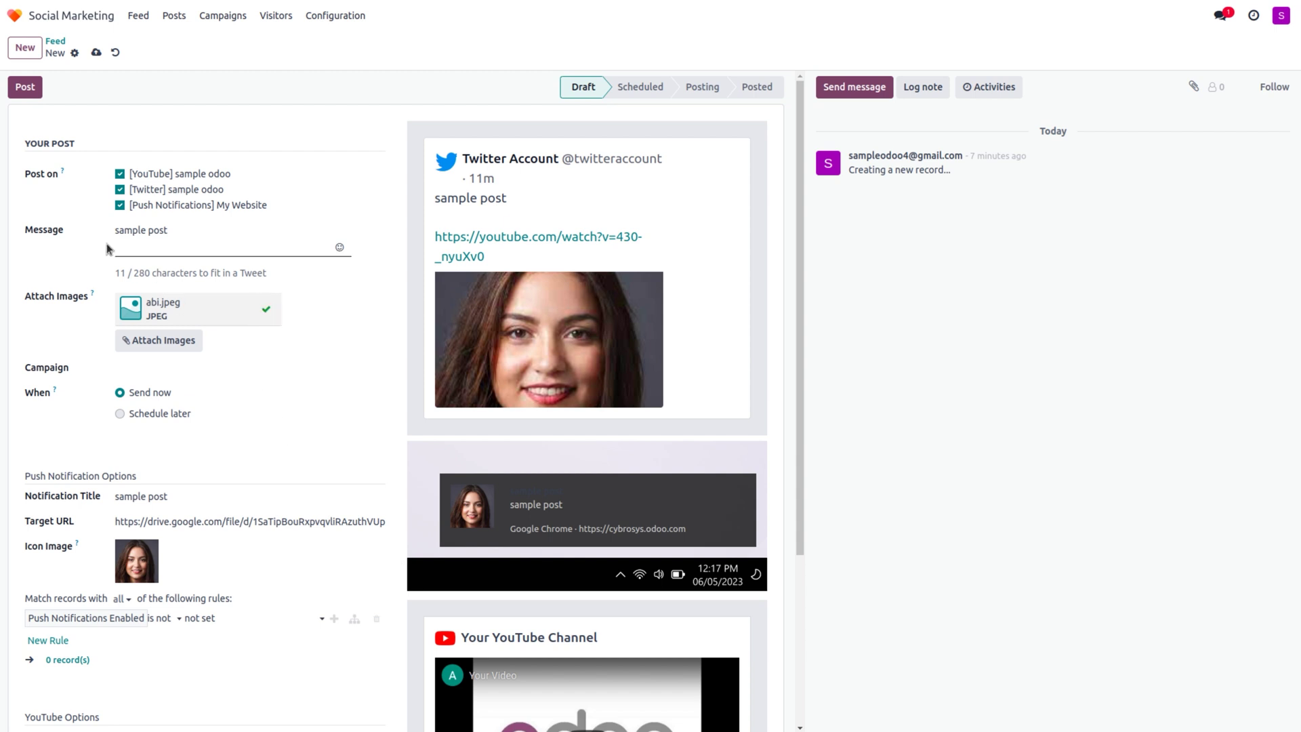
Save the sample post, publish it, and review its Posts by Accounts section
left_click(98, 53)
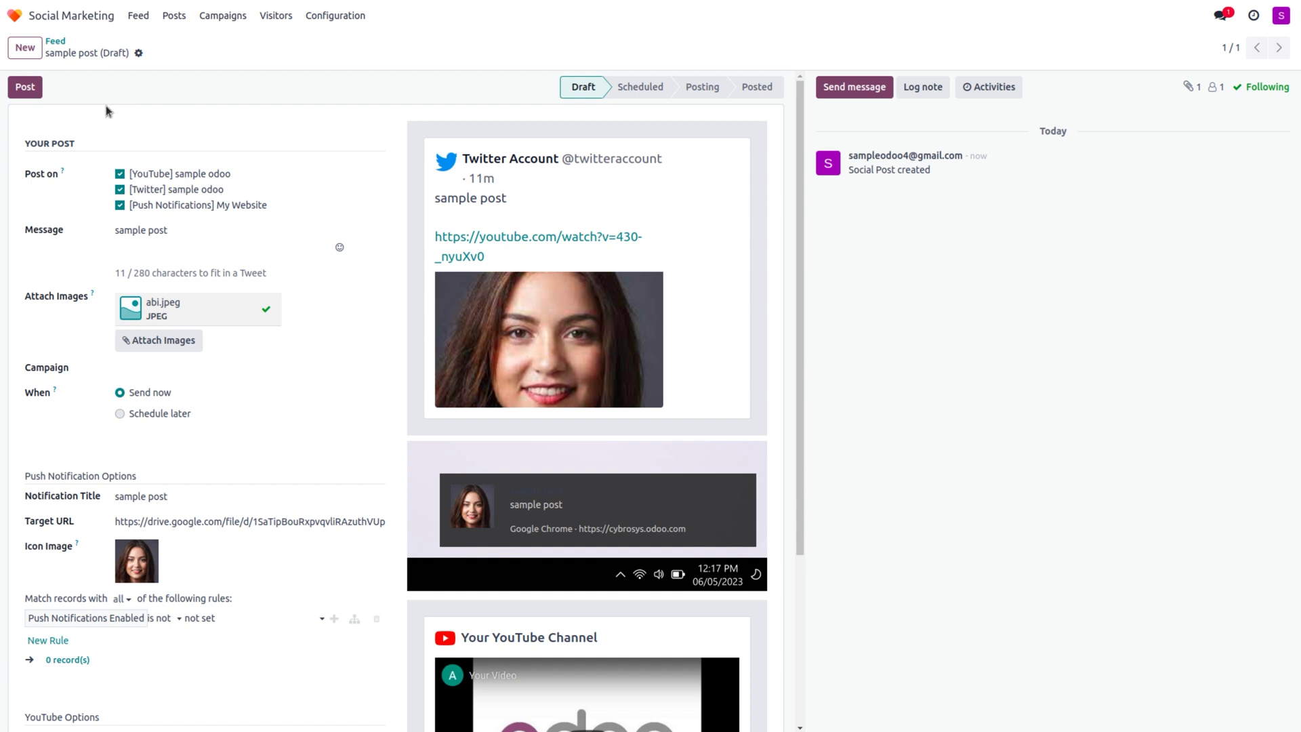
left_click(25, 88)
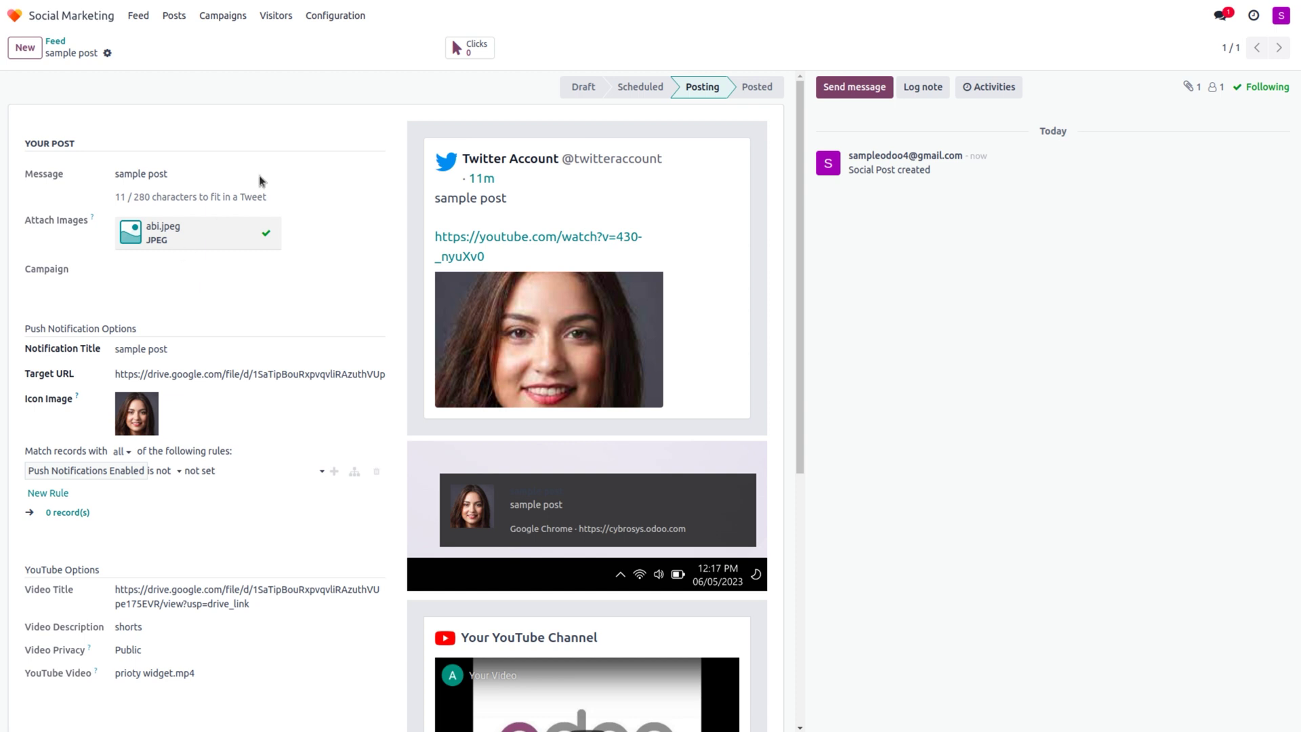
scroll(546, 443, "down", 5)
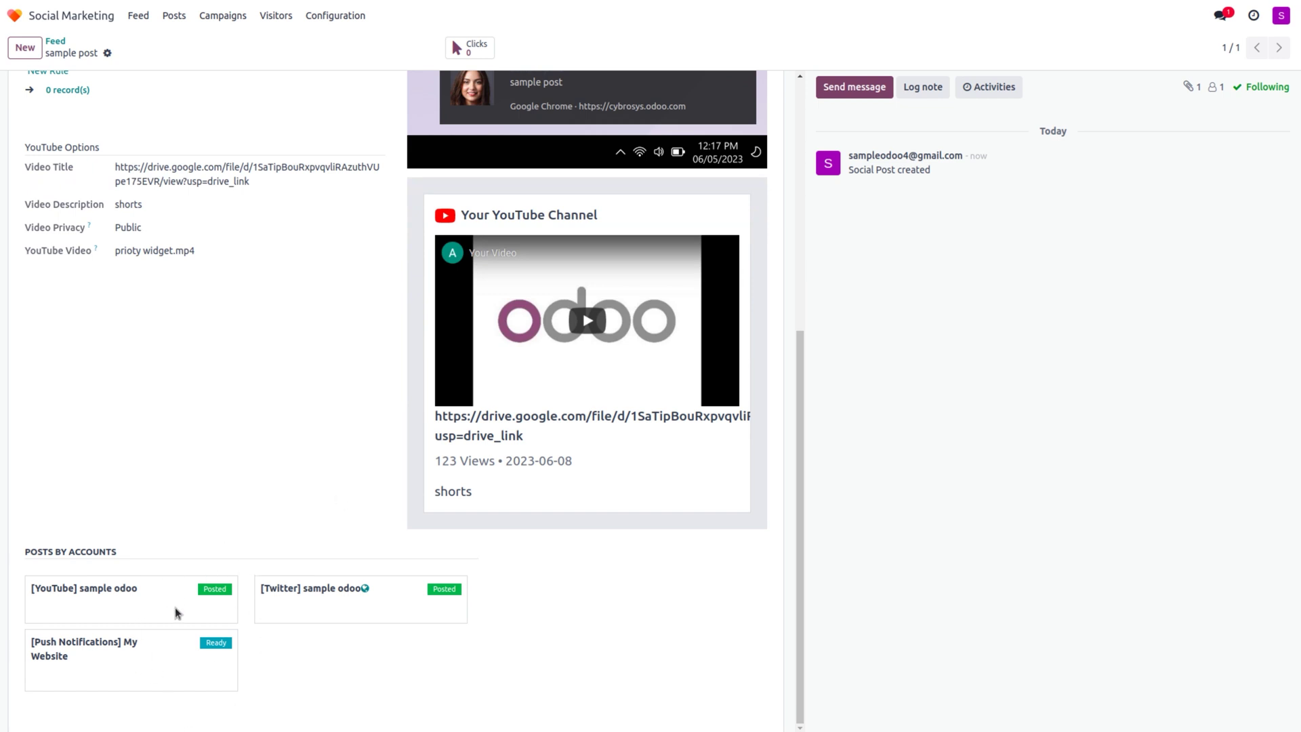
scroll(265, 633, "up", 5)
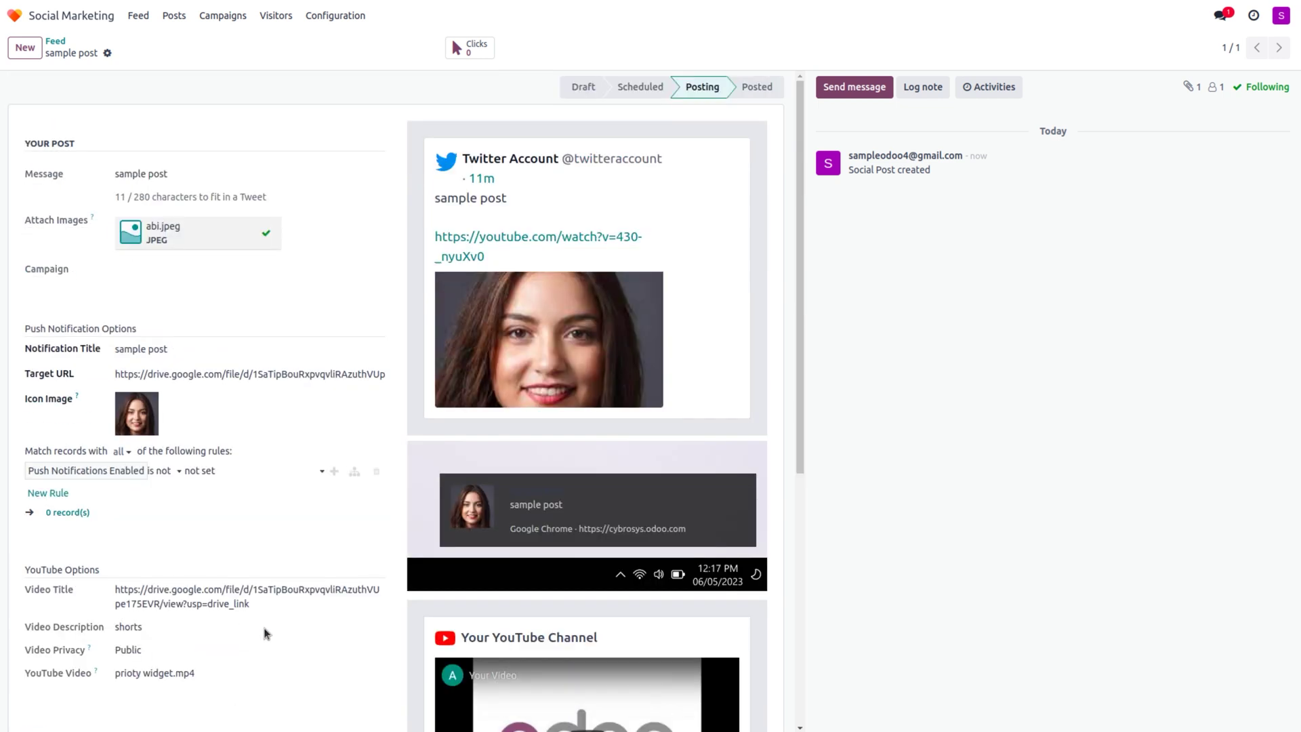
scroll(265, 633, "down", 5)
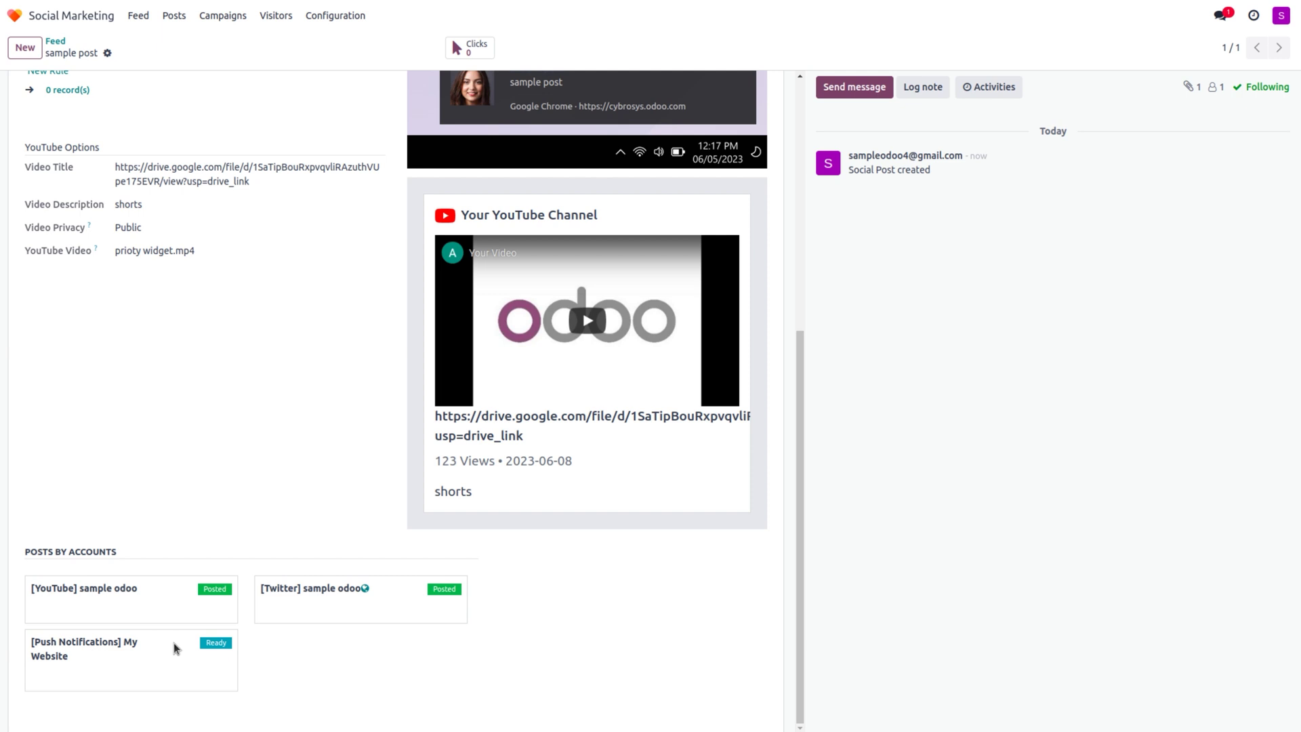
scroll(212, 673, "up", 5)
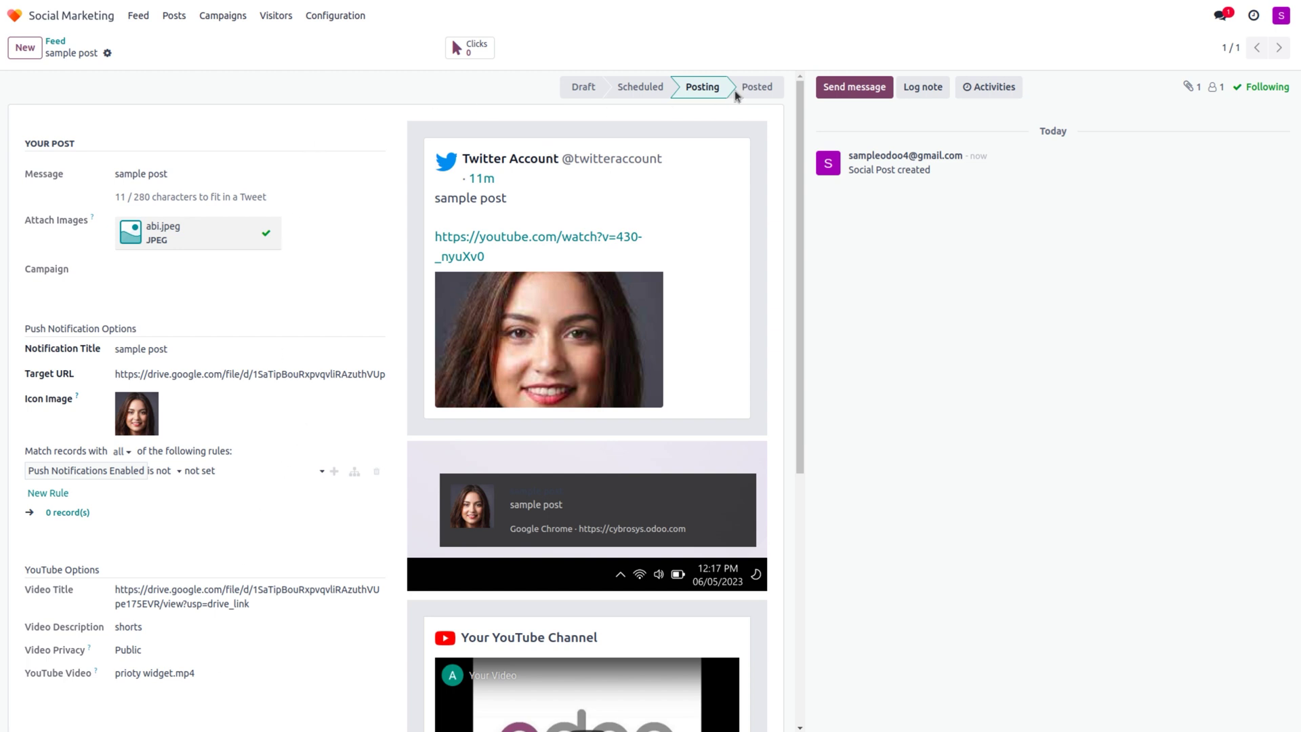
scroll(599, 253, "down", 4)
scroll(599, 254, "up", 4)
scroll(215, 355, "down", 5)
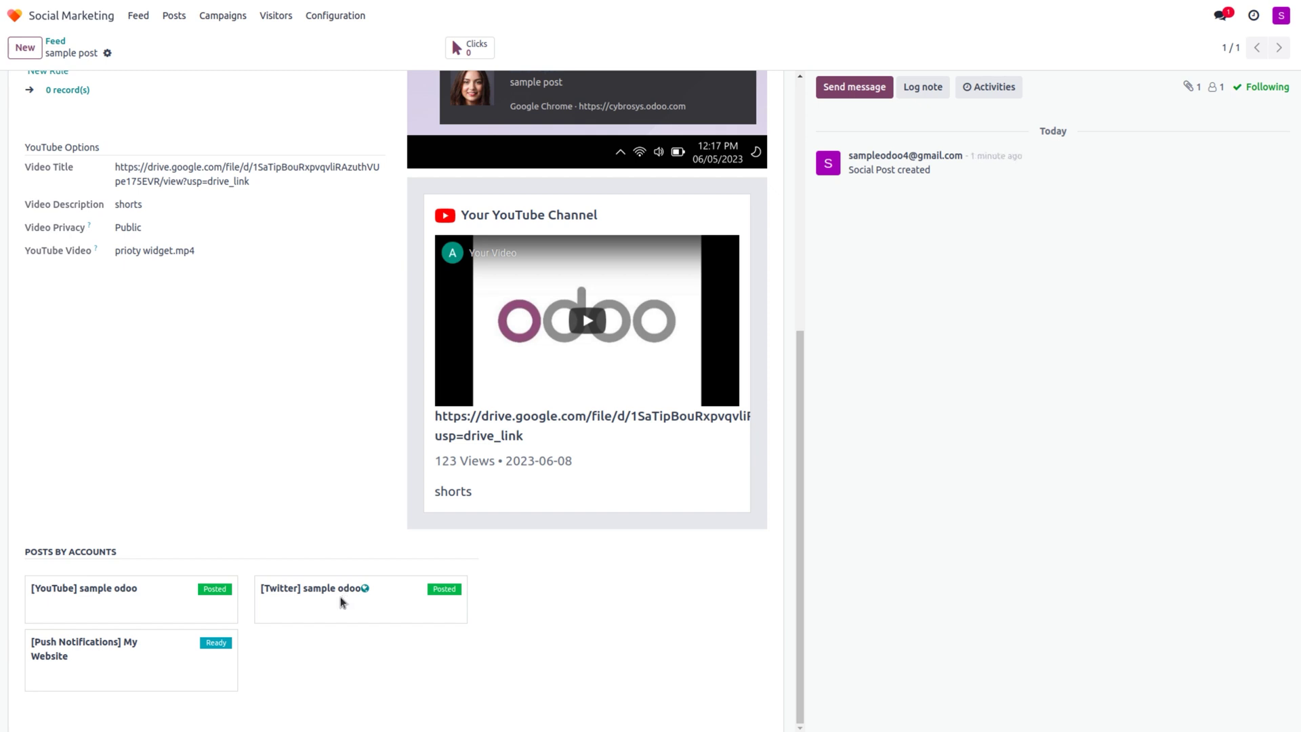
scroll(399, 374, "up", 5)
Check the post's Clicks link-tracker list, then go to the Campaigns board
left_click(472, 49)
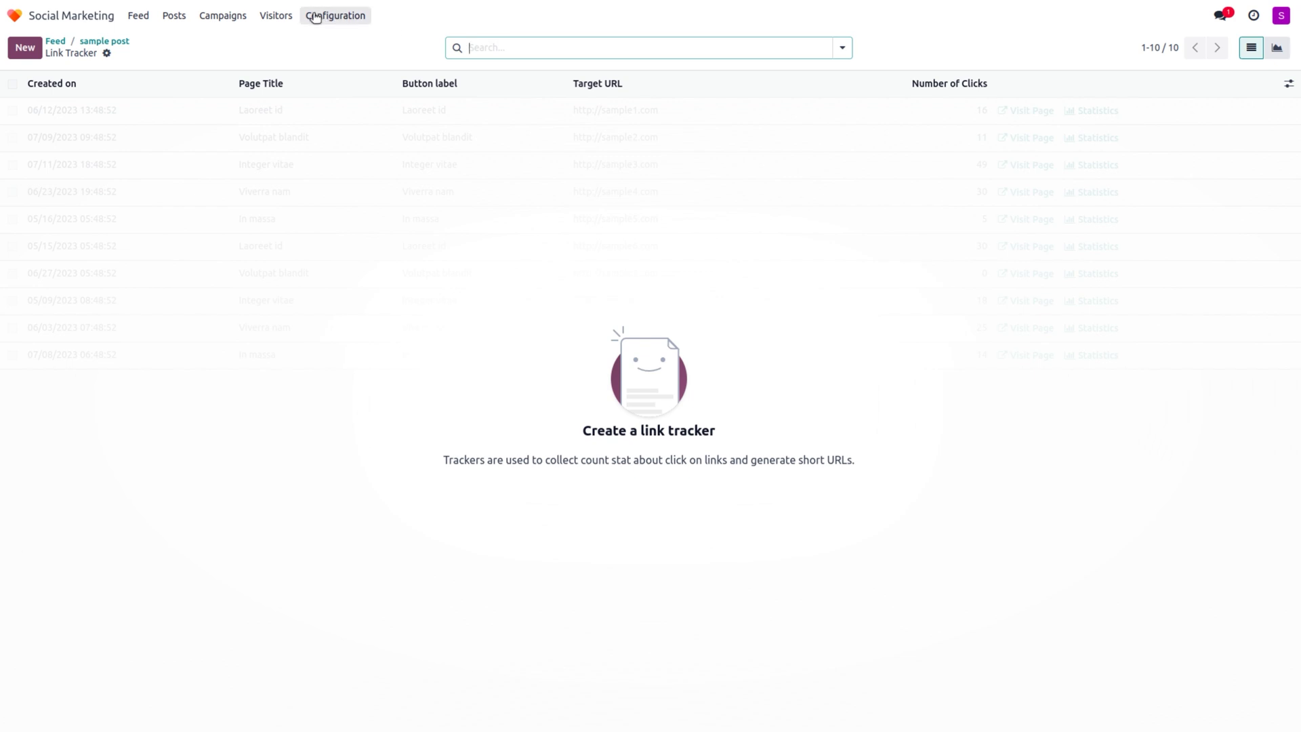
left_click(210, 21)
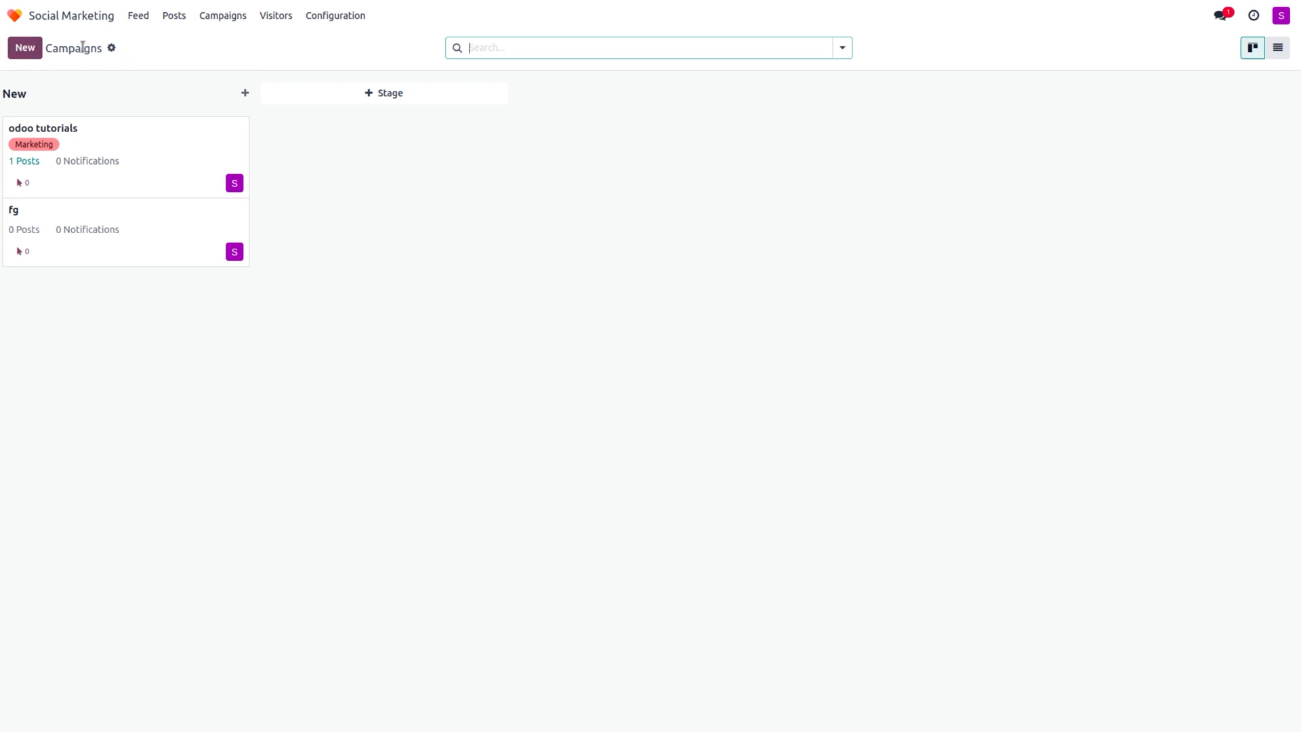
Visit Import records, return to Campaigns in List view, and start a new campaign
left_click(111, 49)
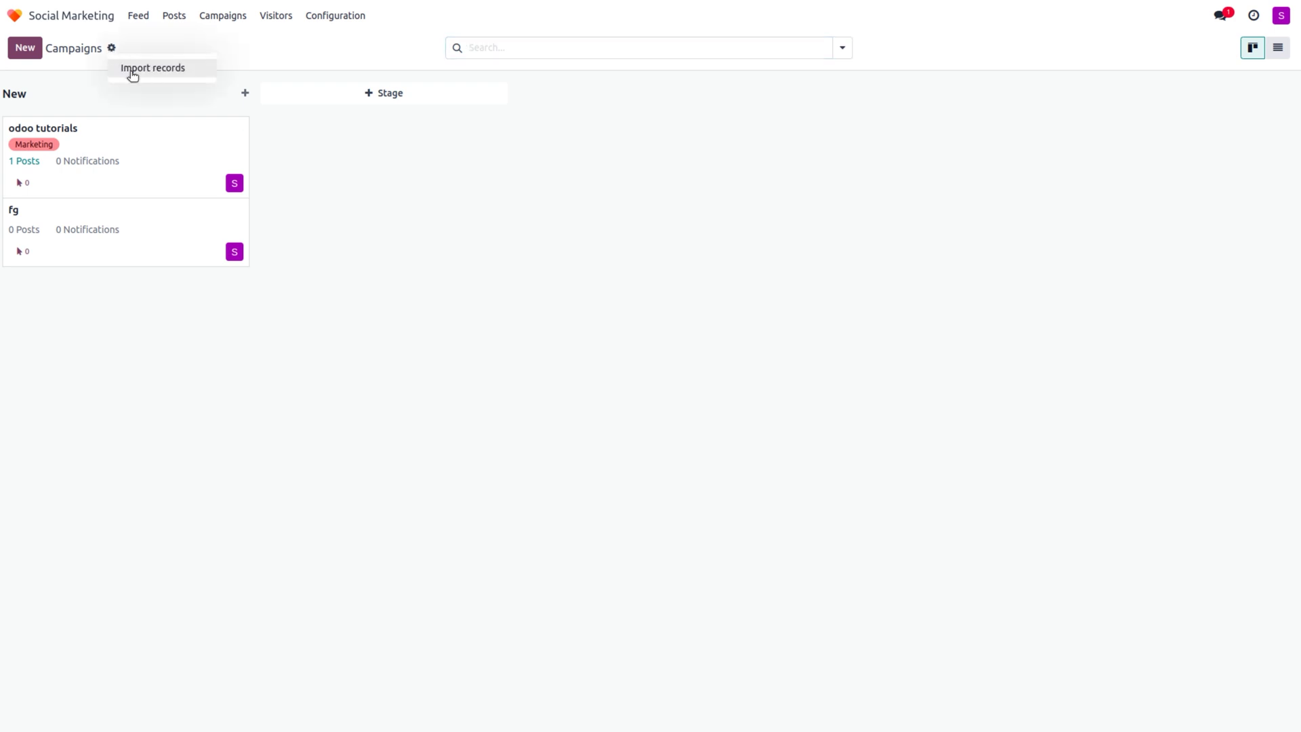
left_click(133, 71)
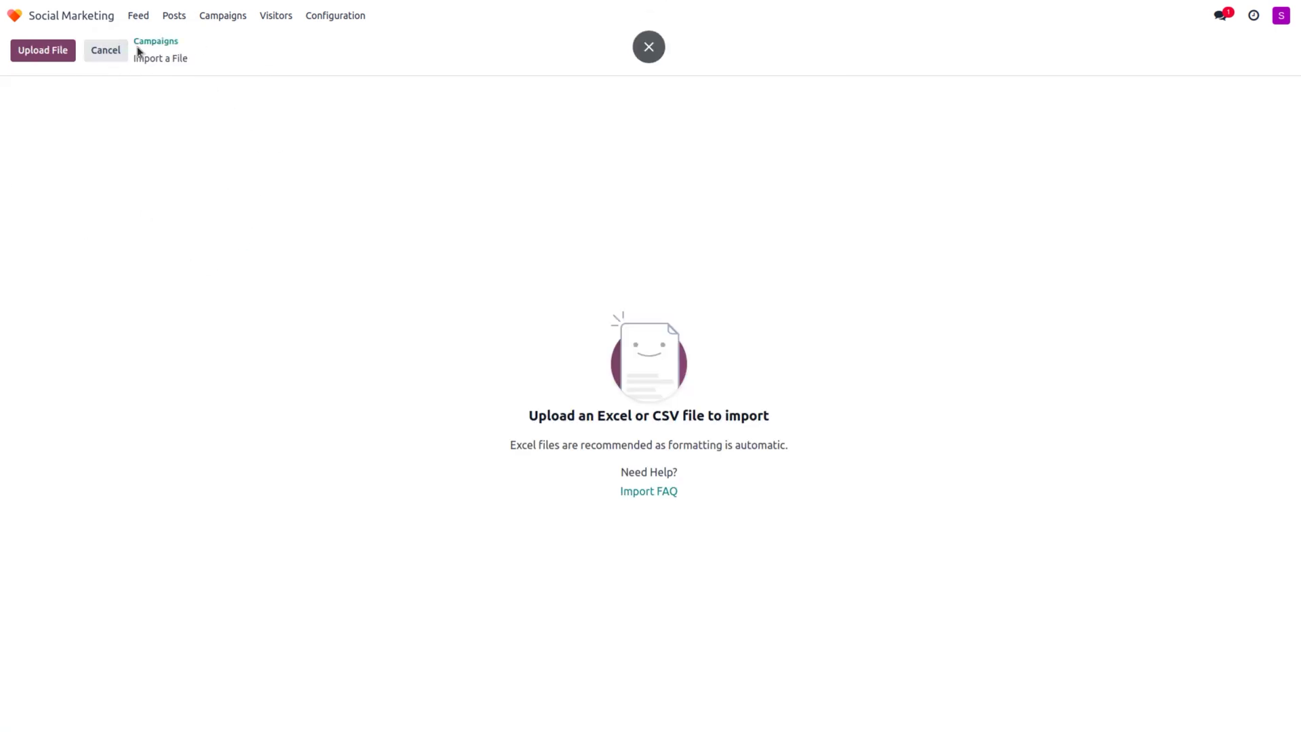
left_click(225, 16)
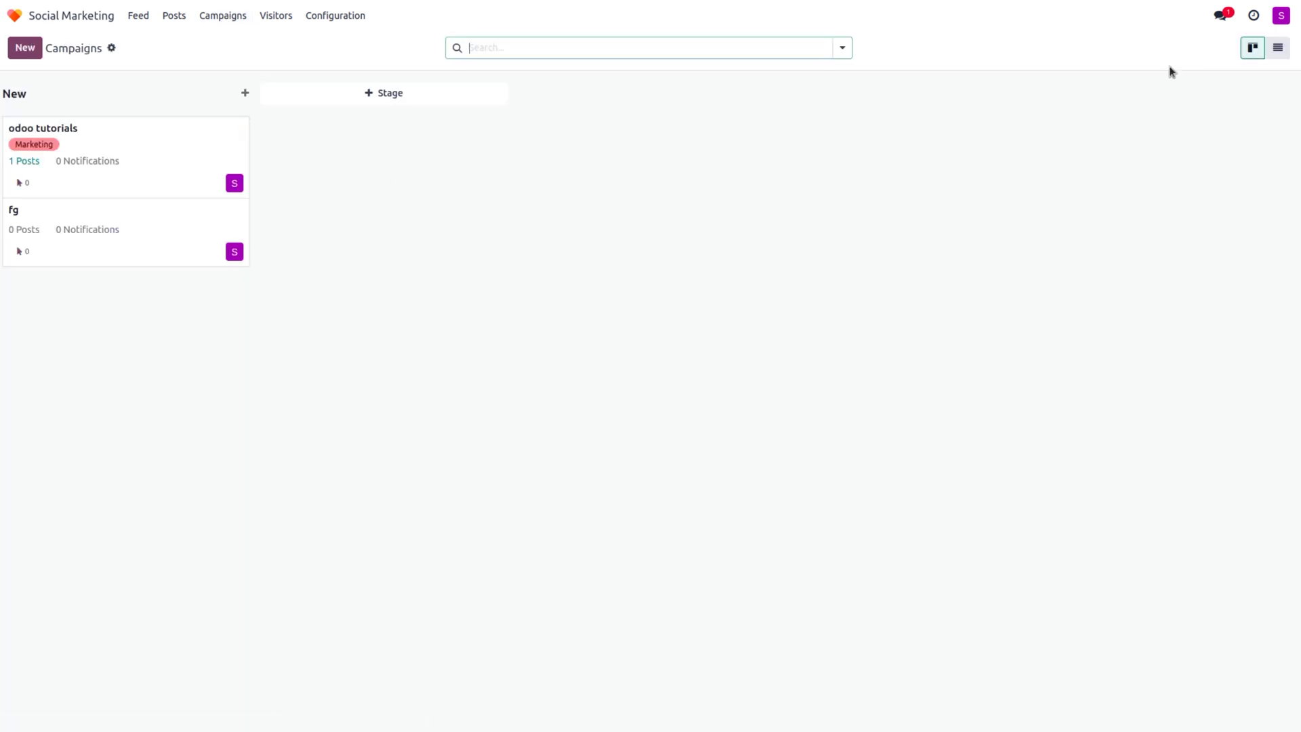
left_click(1276, 51)
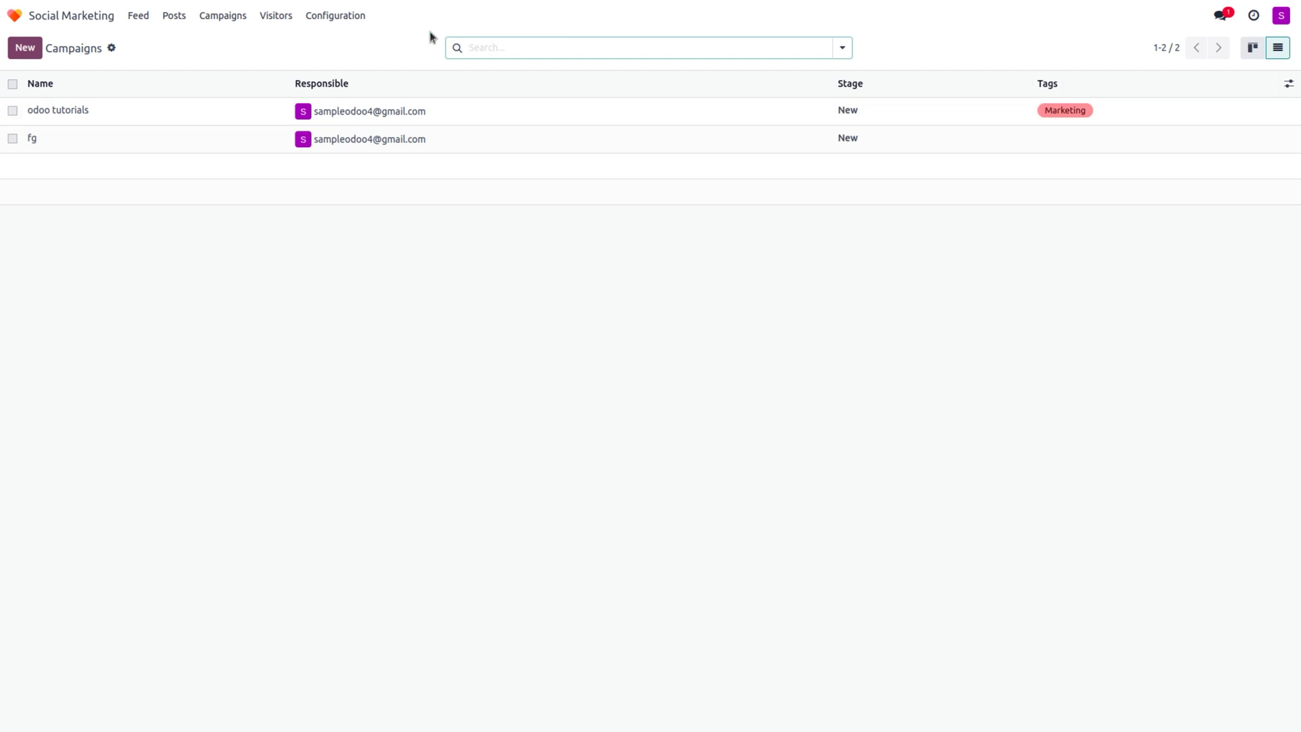
left_click(22, 51)
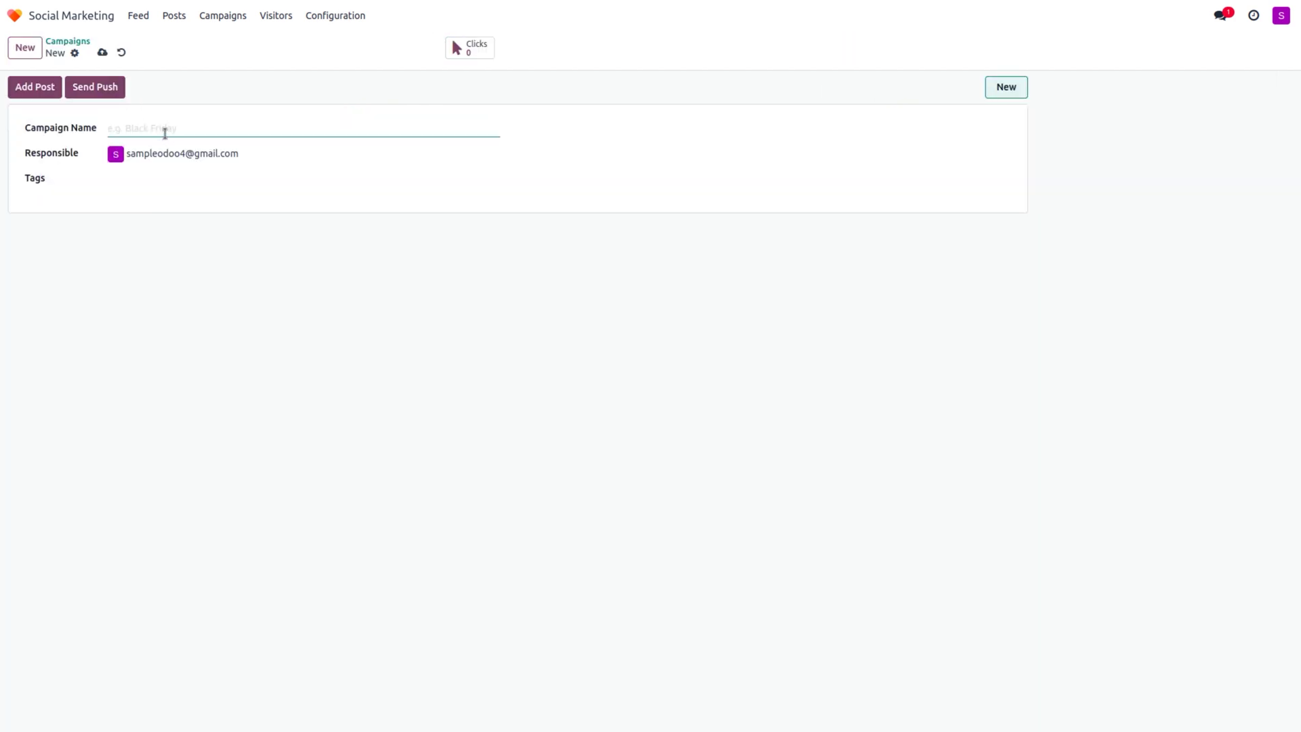
Name the new campaign 'Black friday', tag it Marketing, and save it
type("Black friday")
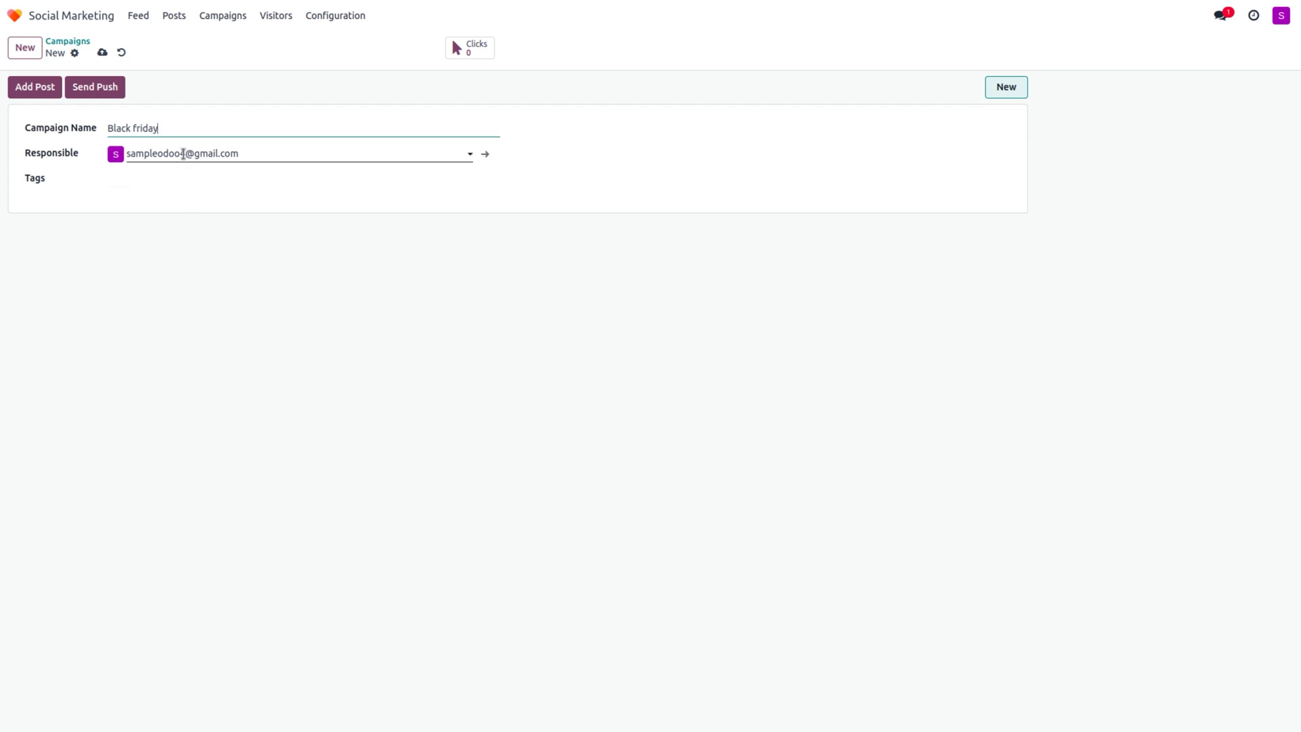
left_click(172, 177)
left_click(169, 197)
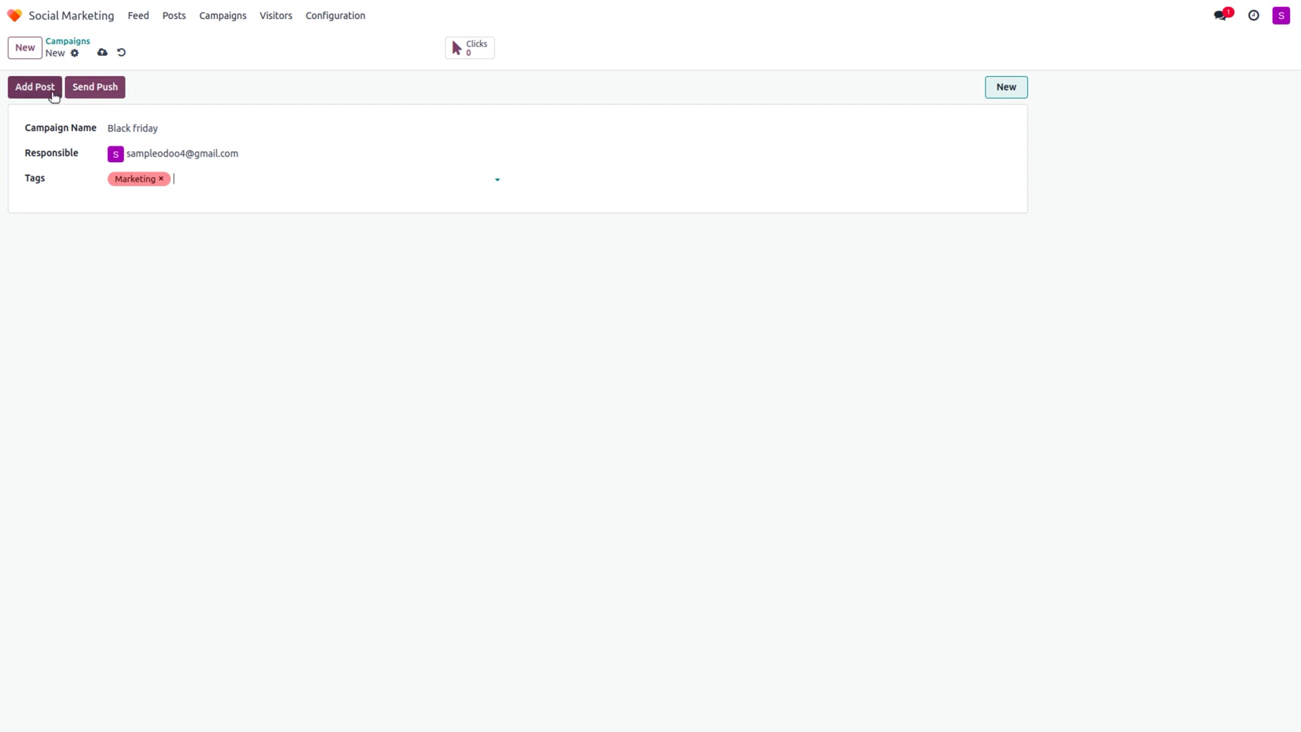
left_click(103, 52)
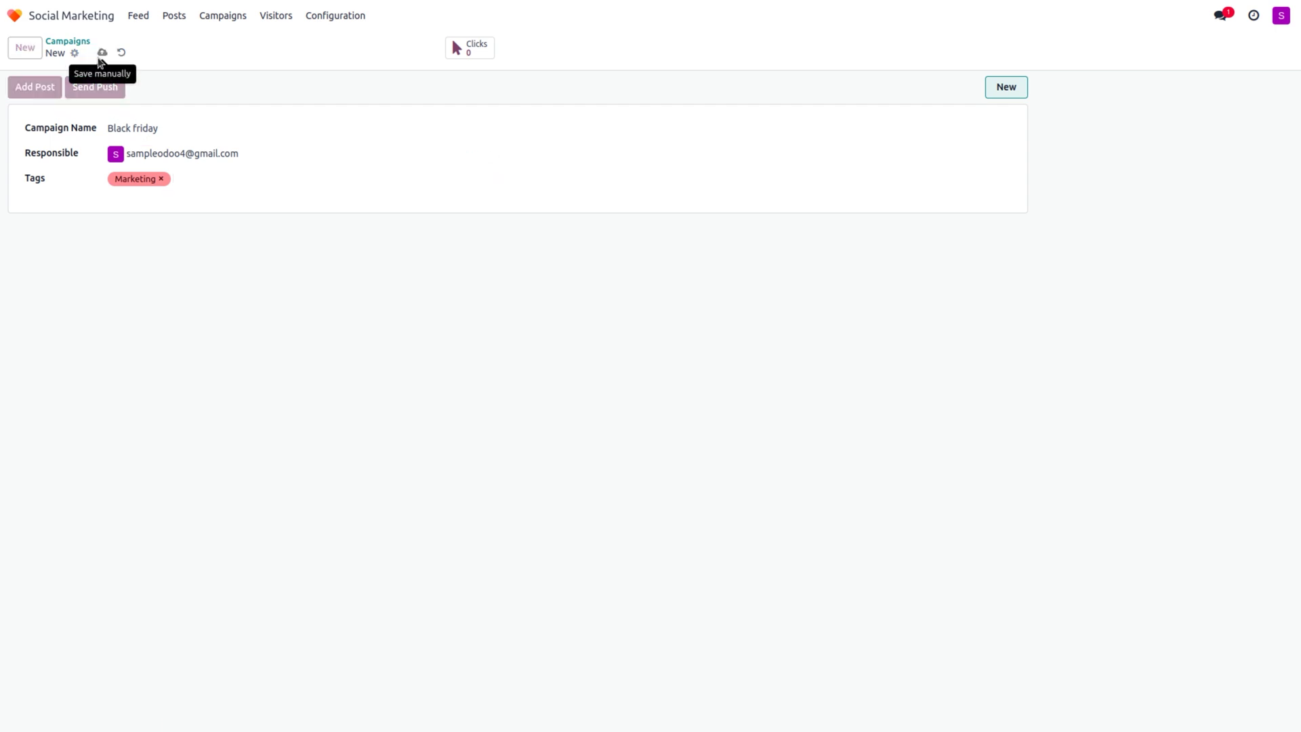
Start a post for Black friday, check its campaign field, and return to Campaigns
left_click(42, 95)
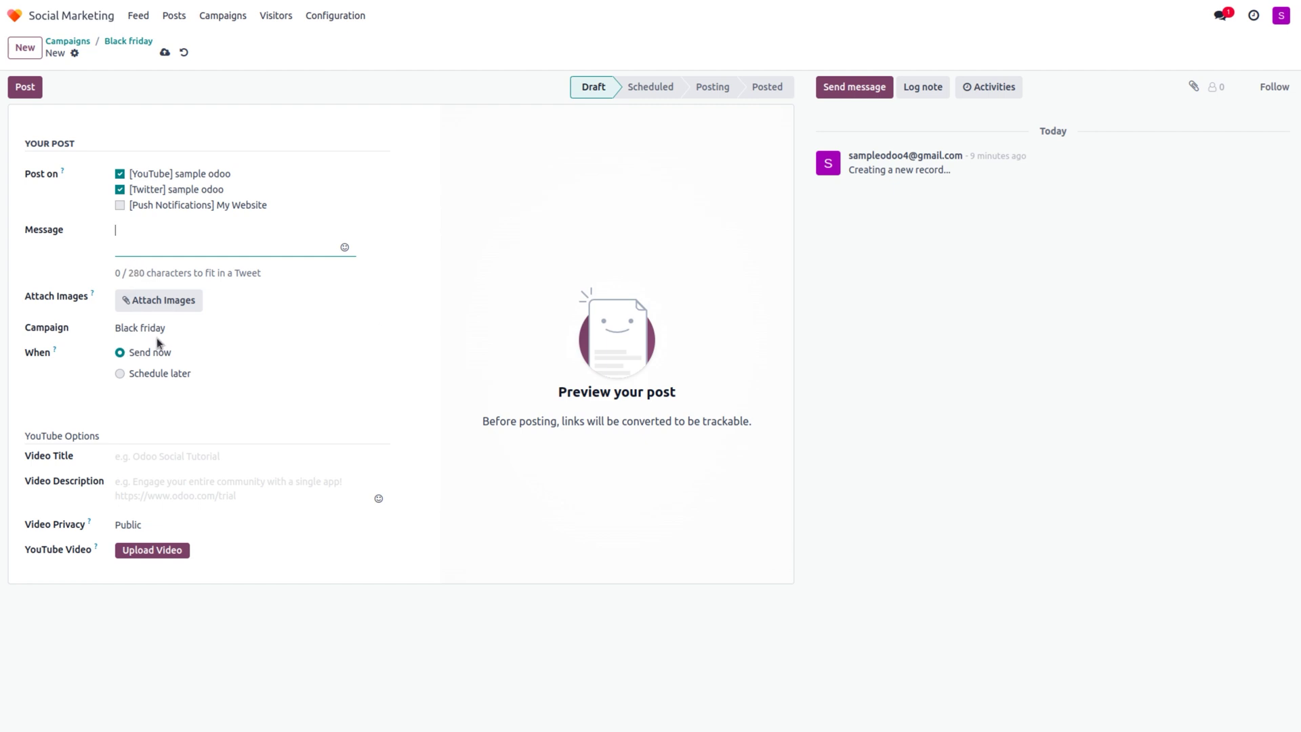
left_click(200, 322)
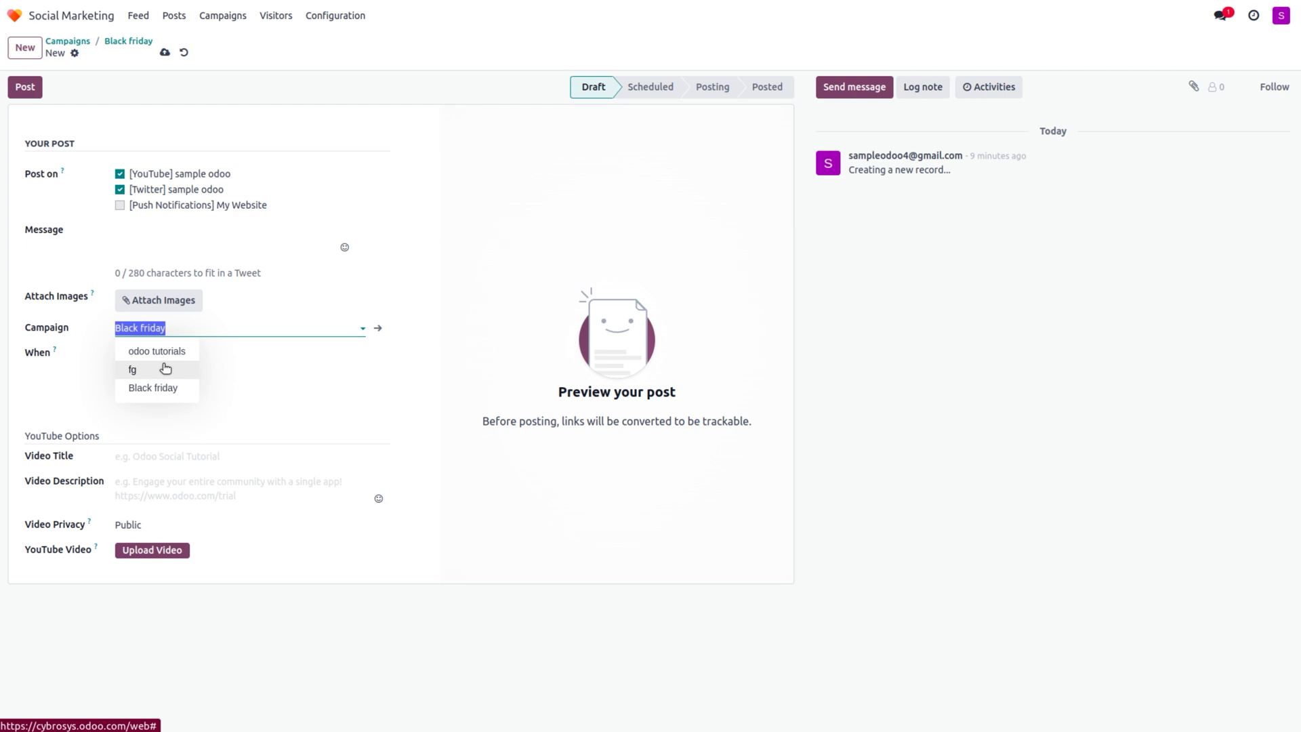
left_click(223, 16)
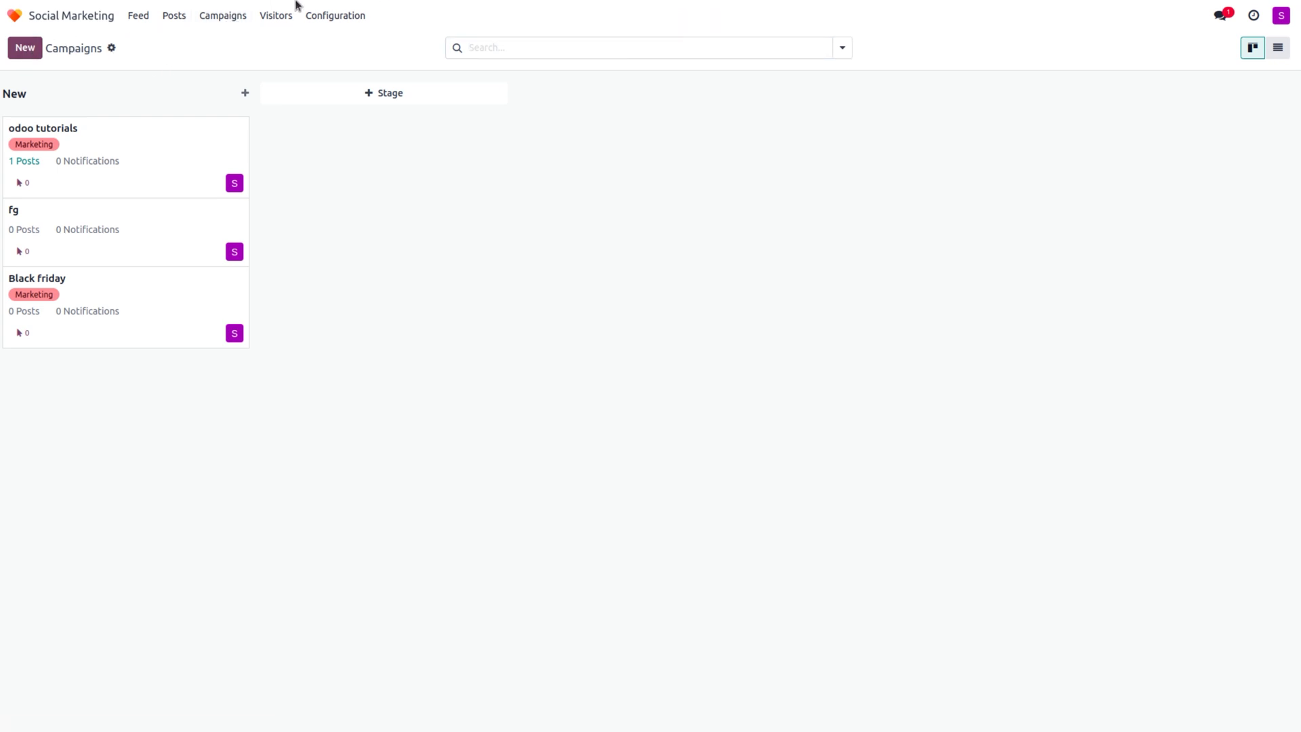
Show the Visitors page as a graph with the Last 7 Days filter removed
left_click(273, 17)
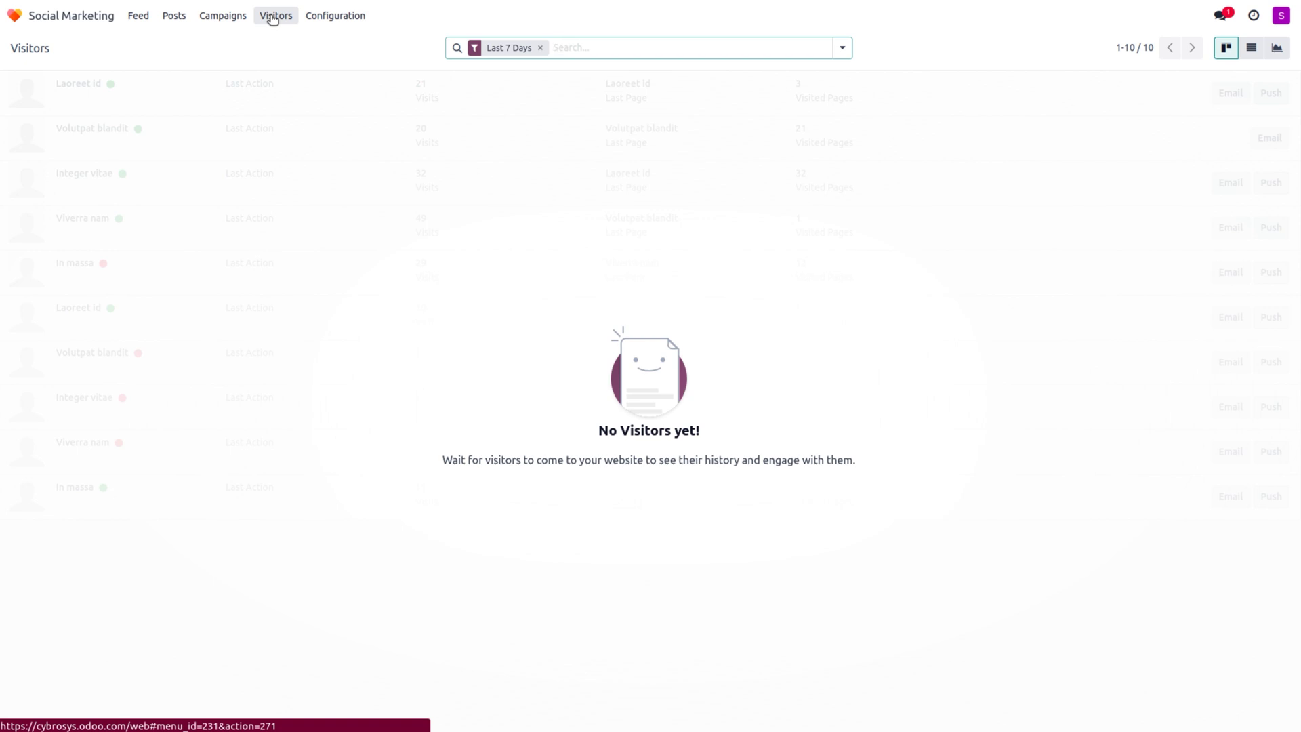
left_click(541, 48)
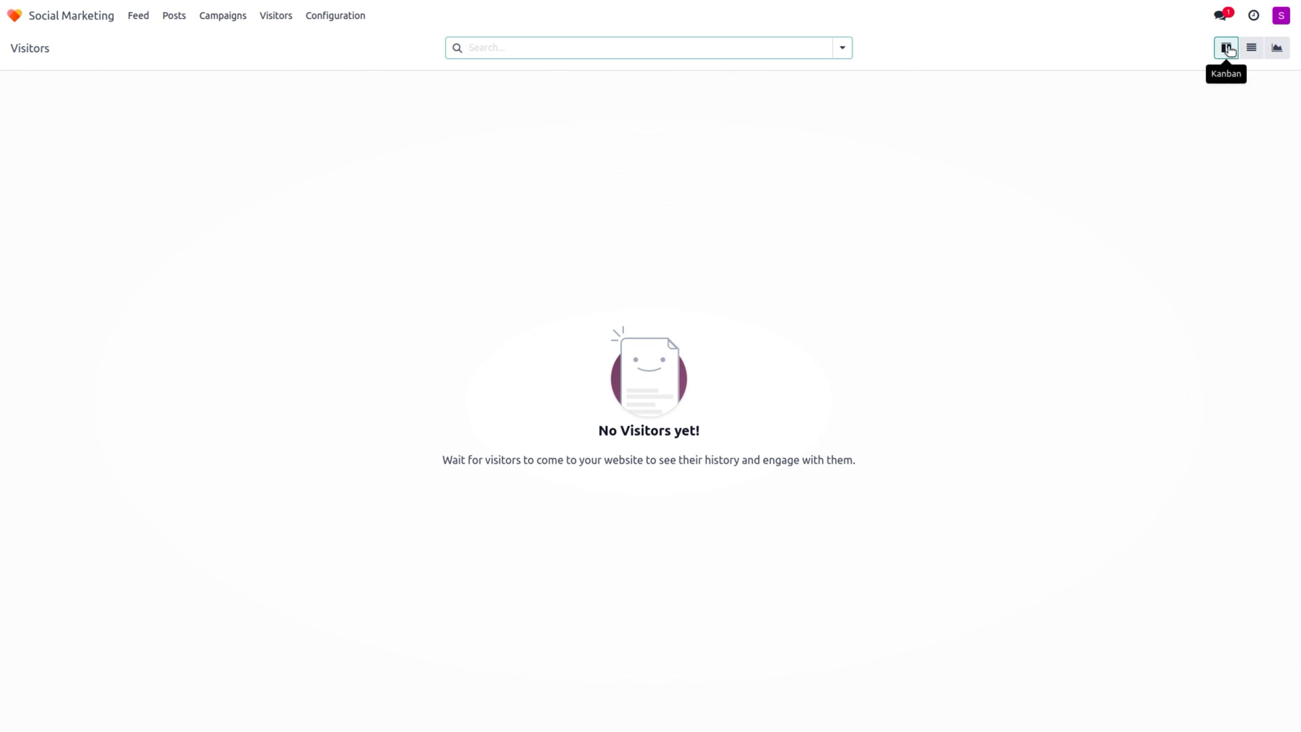
left_click(1252, 47)
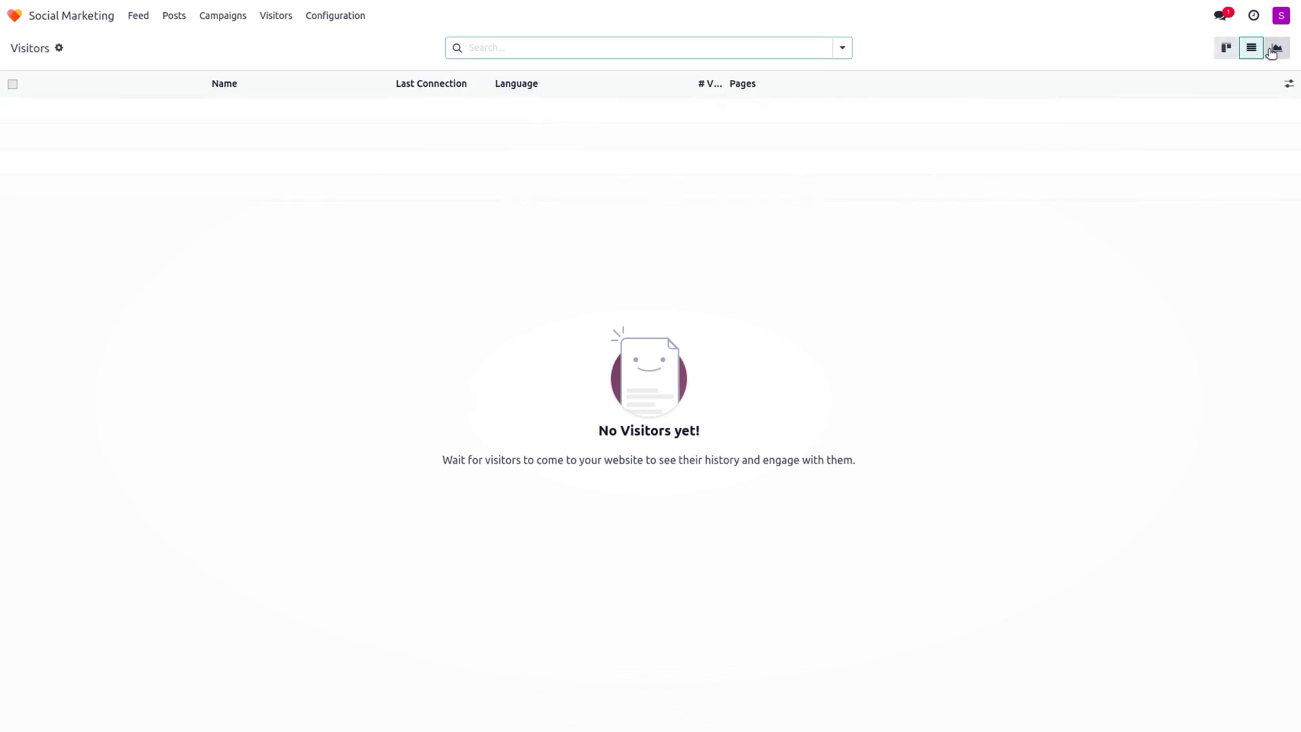
left_click(1271, 52)
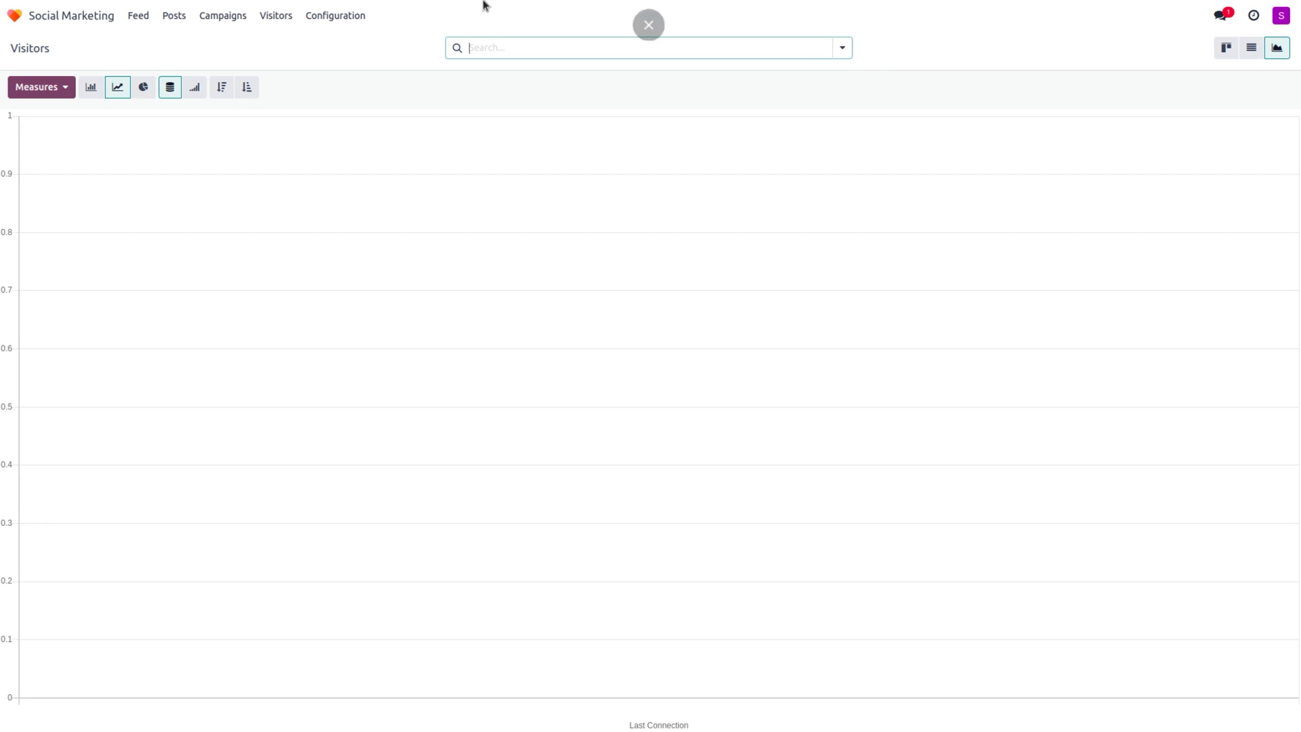
left_click(328, 14)
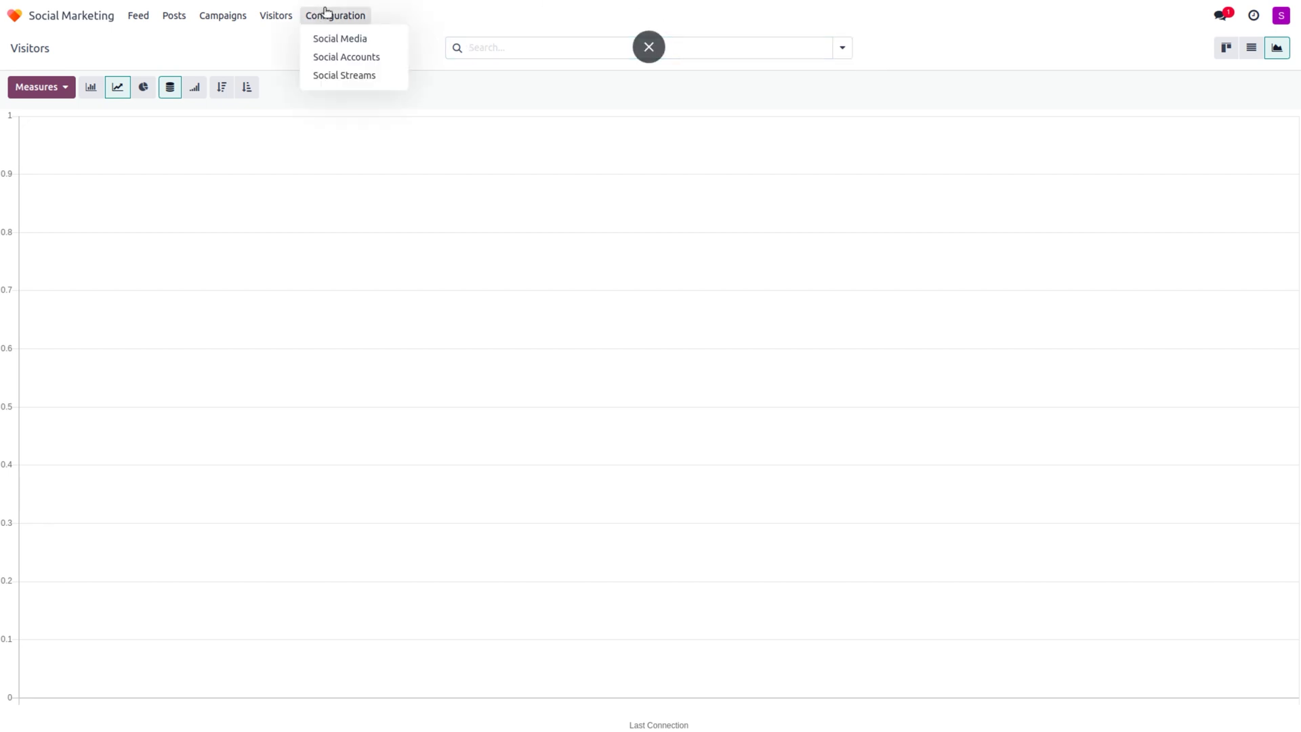
left_click(253, 55)
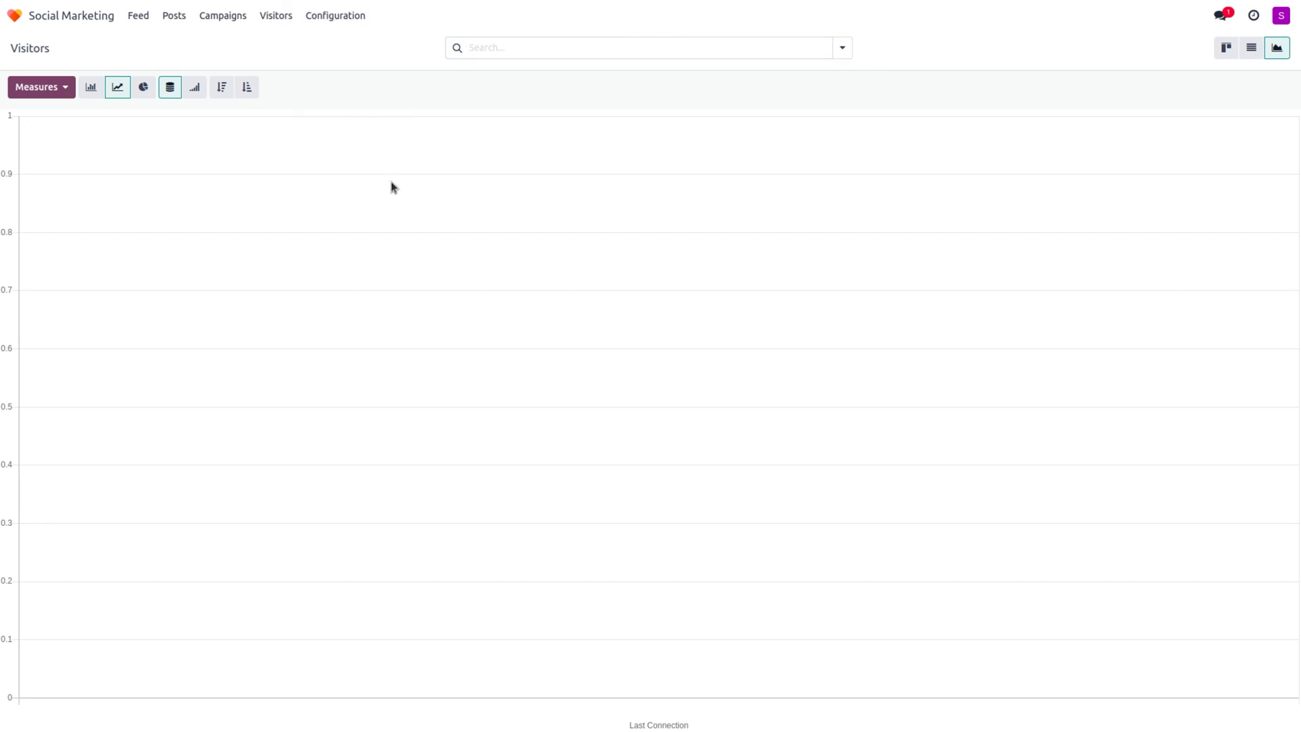
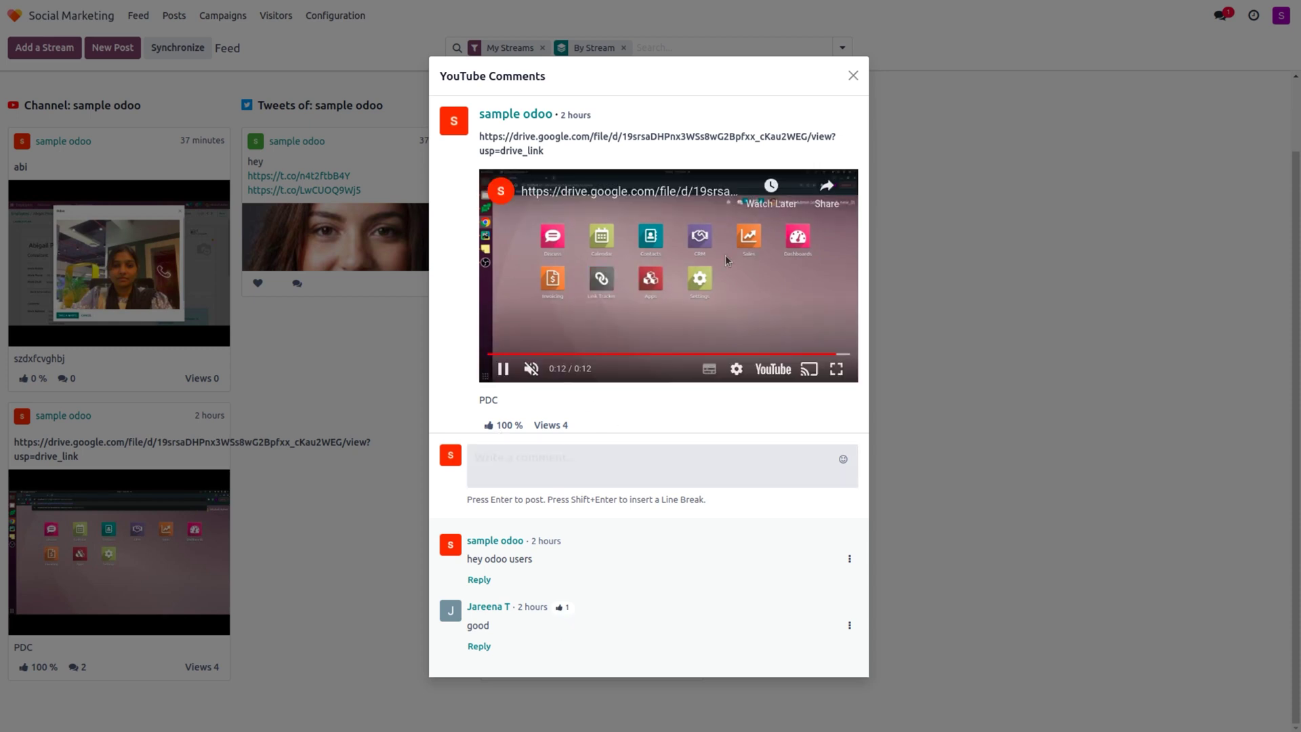
Close the PDC video's comments window and like the abi video on YouTube
left_click(854, 77)
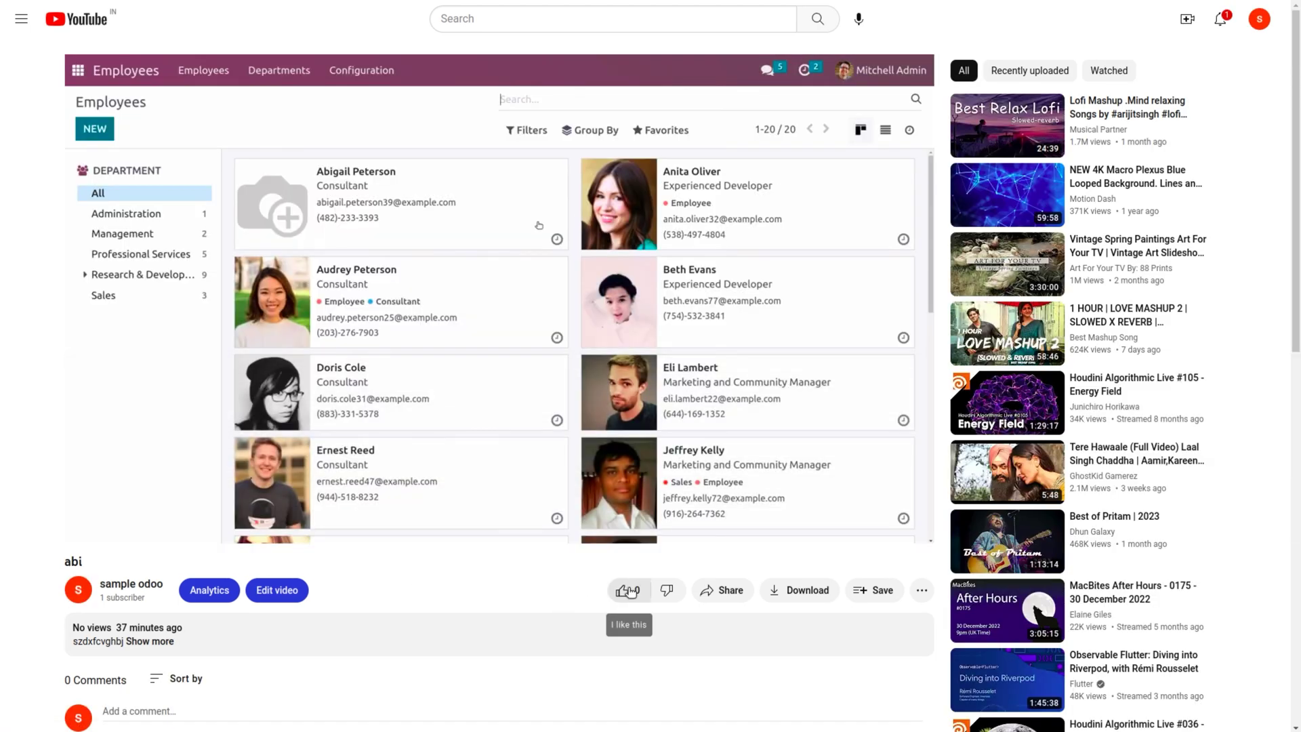
left_click(629, 591)
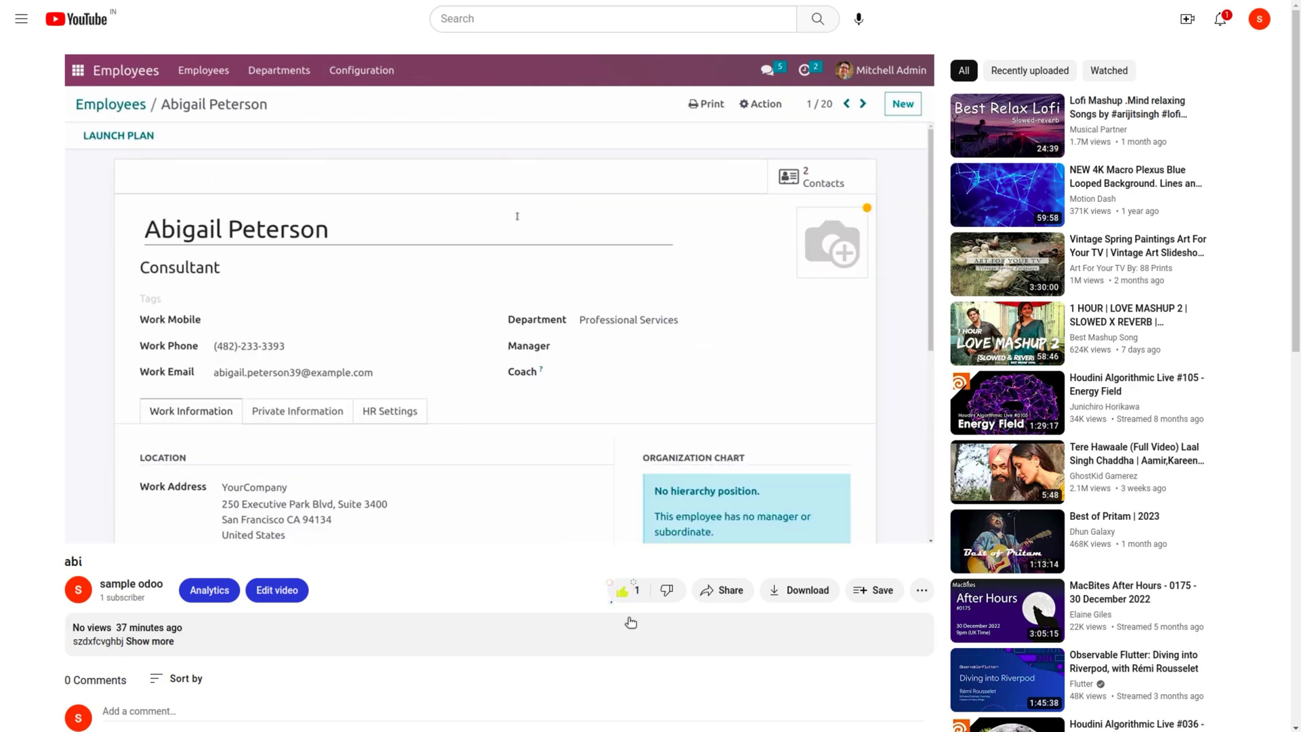
scroll(570, 612, "down", 2)
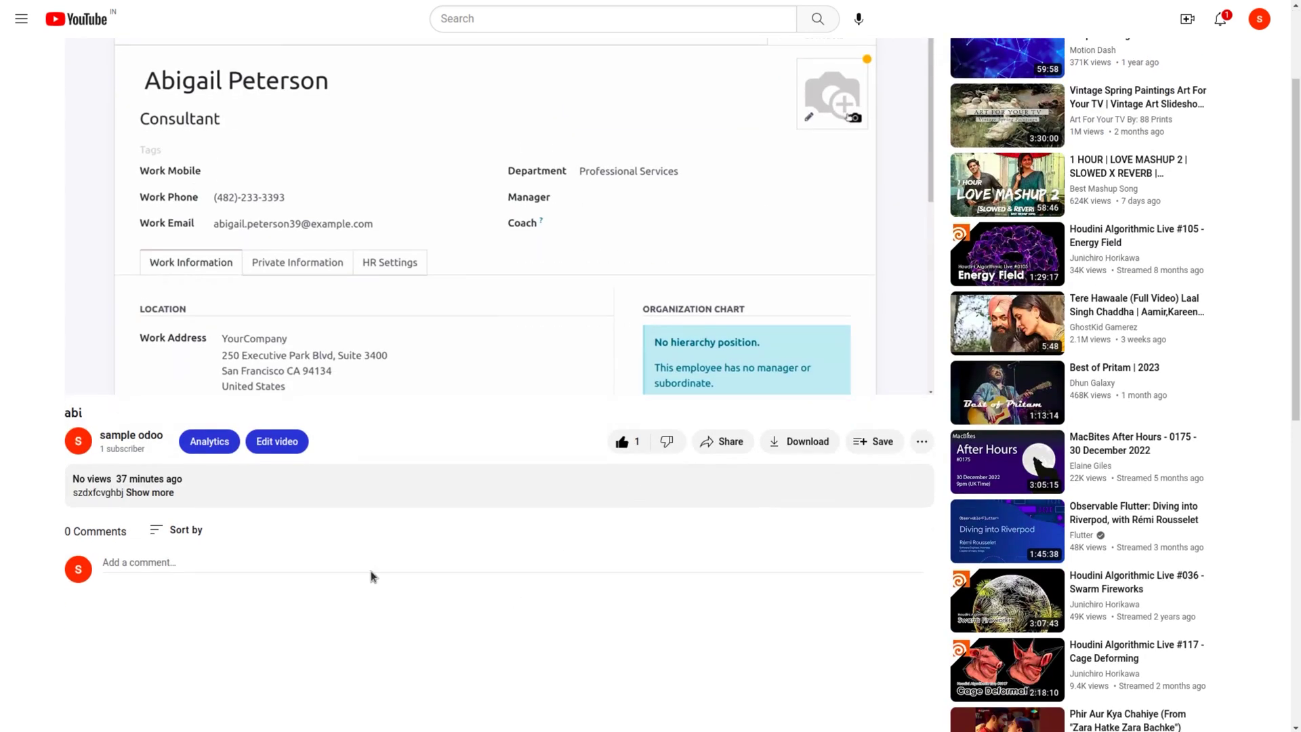
Post the comment 'nice' on the abi video and return to the Odoo feed
left_click(369, 571)
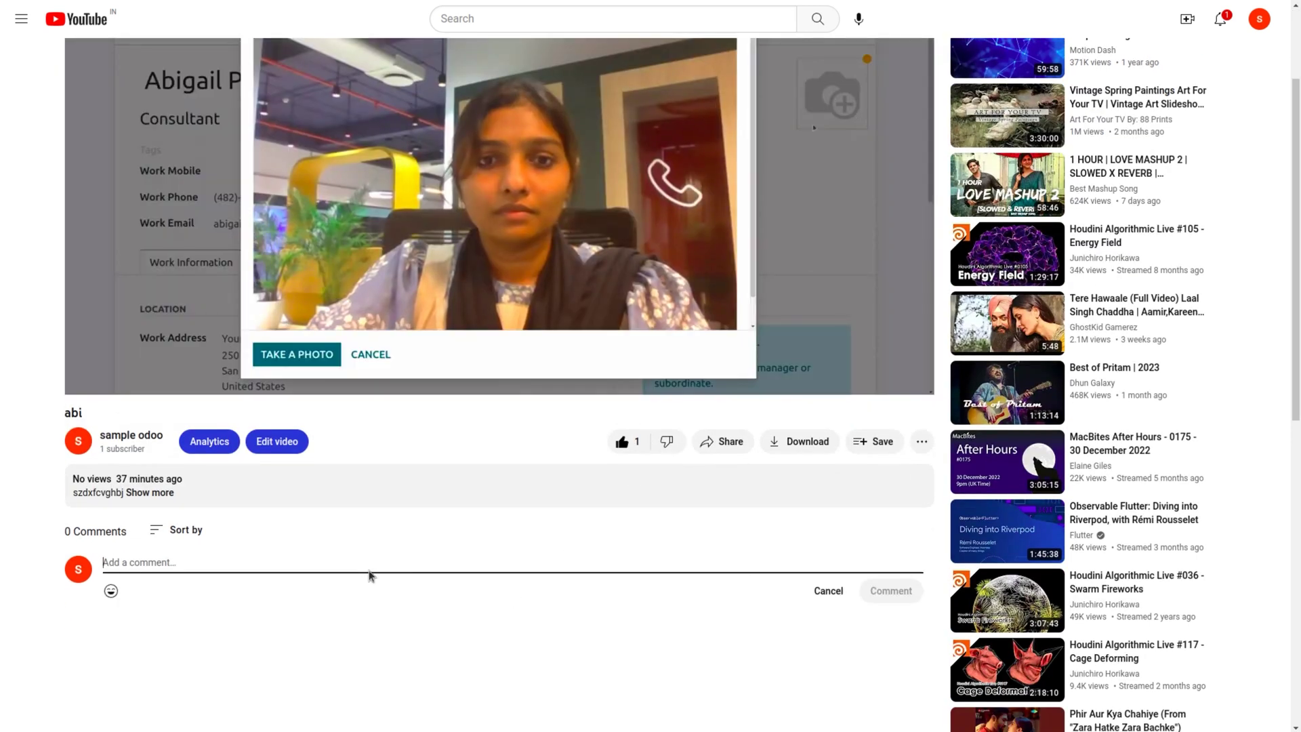
type("mice")
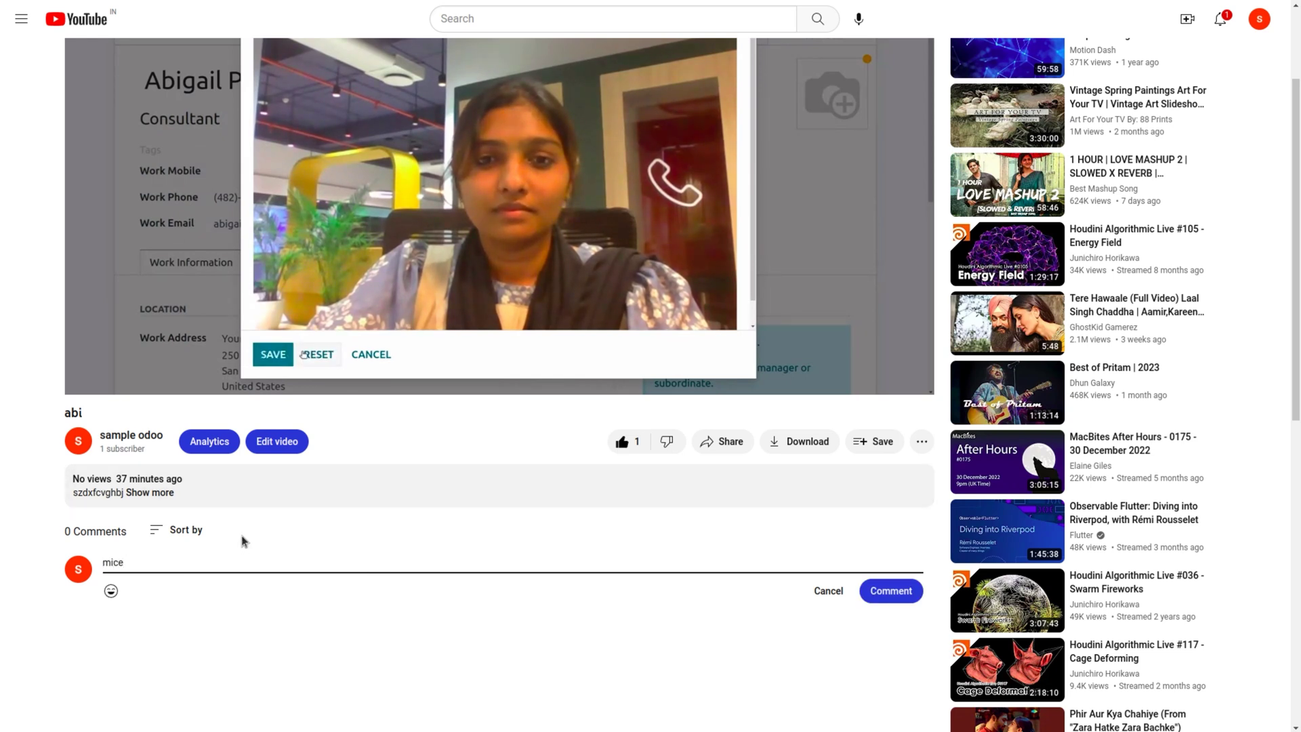
key("BackSpace")
key("BackSpace")
key("BackSpace")
key("BackSpace")
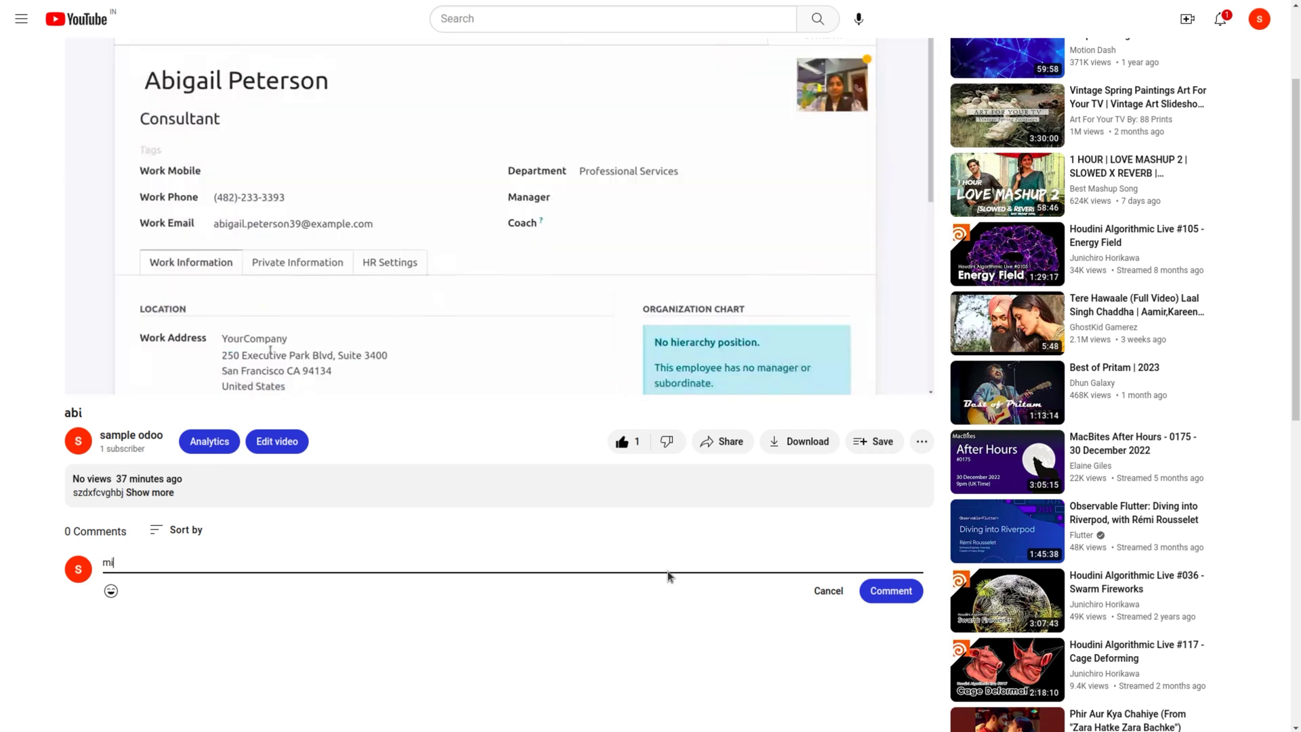
type("nice")
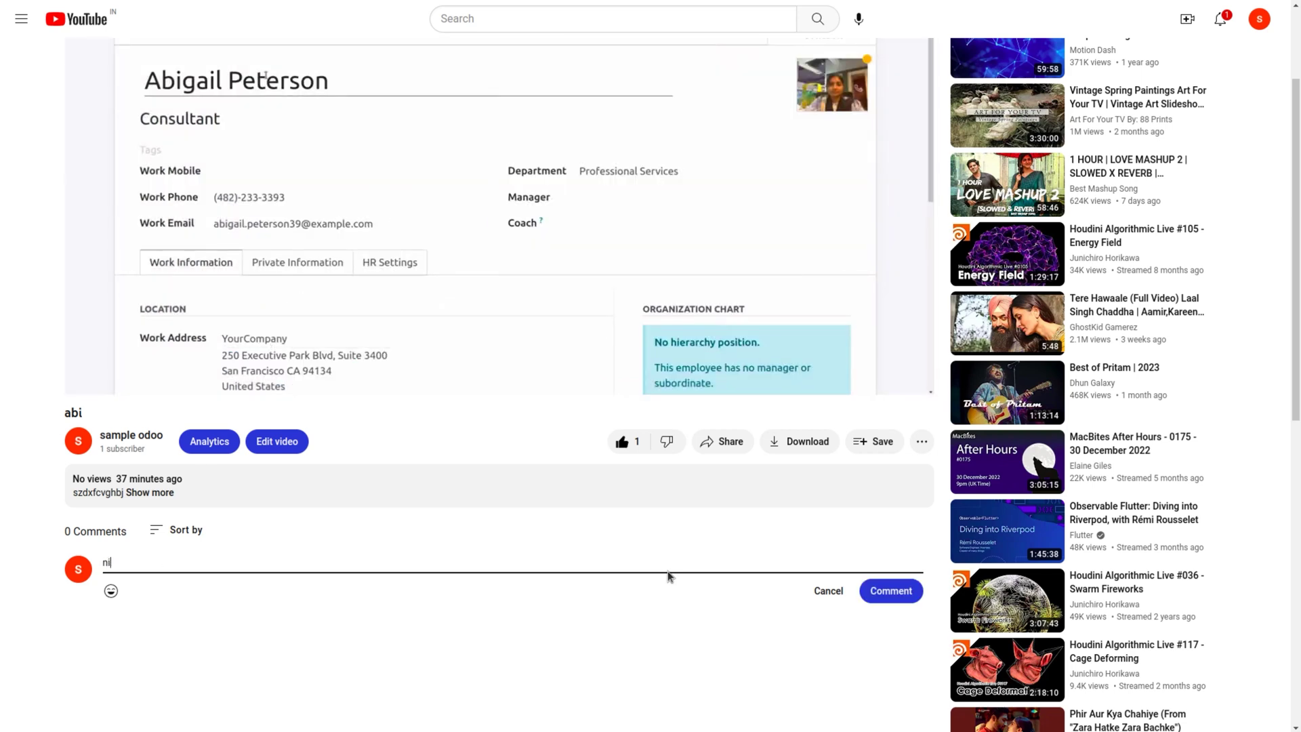
left_click(891, 590)
scroll(876, 413, "up", 2)
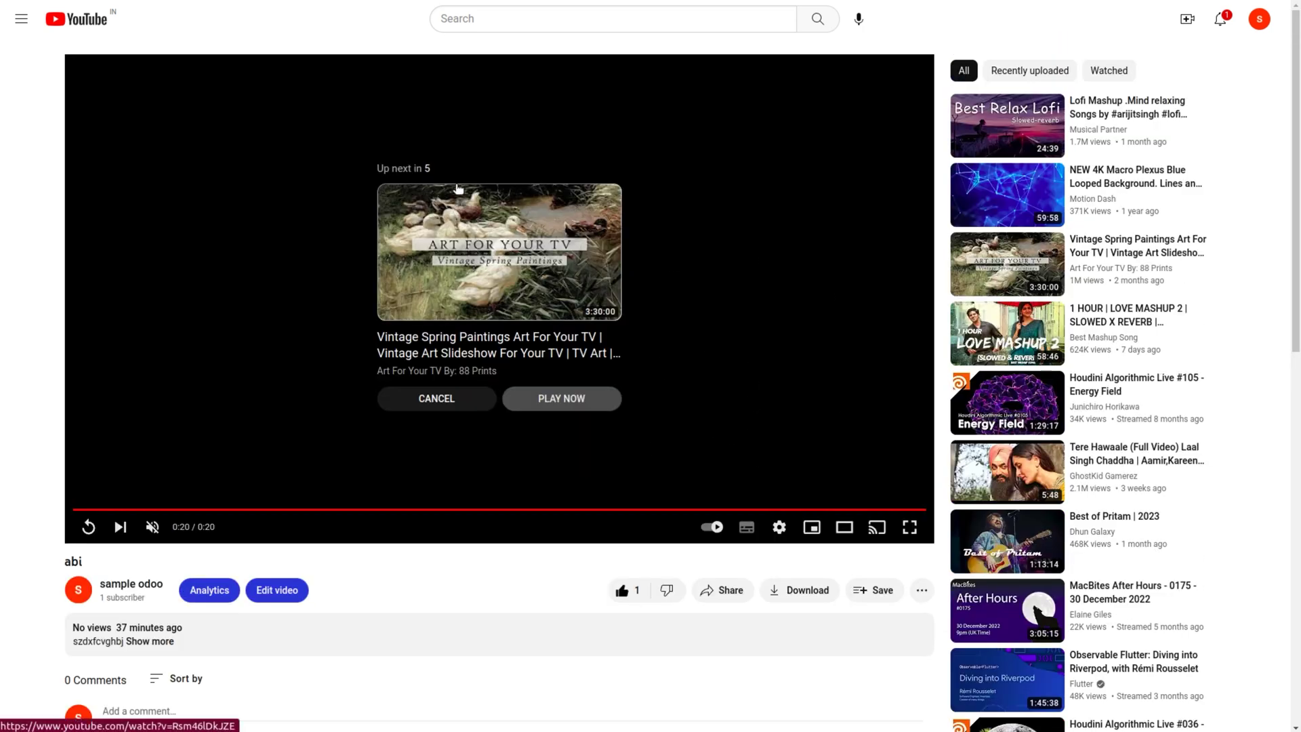
key("ctrl+Tab")
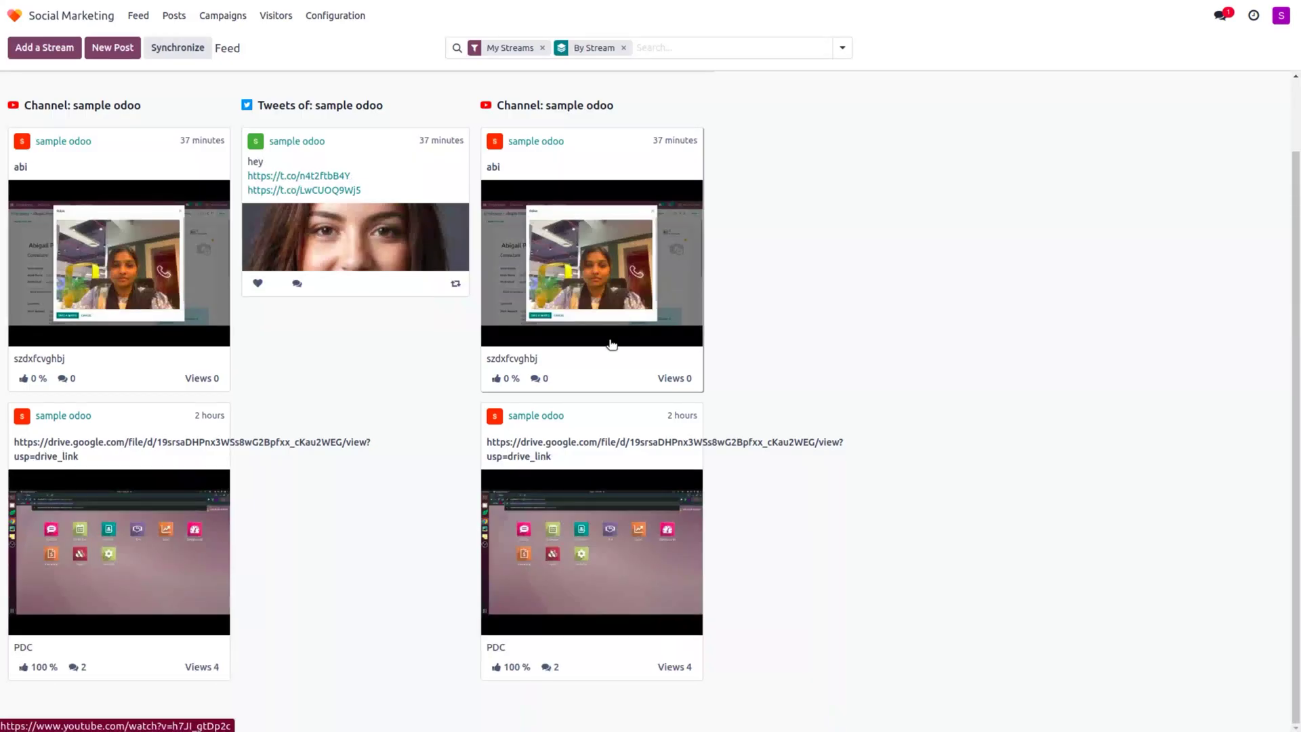
left_click(536, 379)
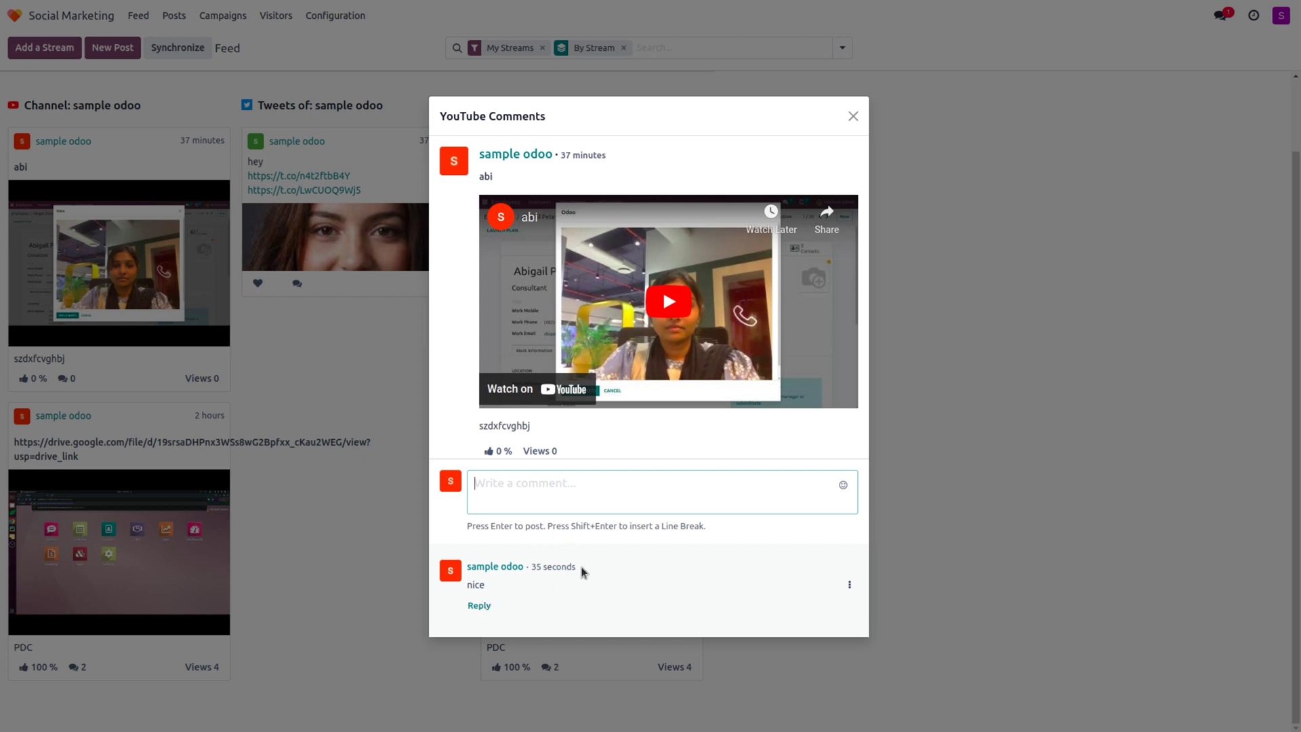
left_click(851, 586)
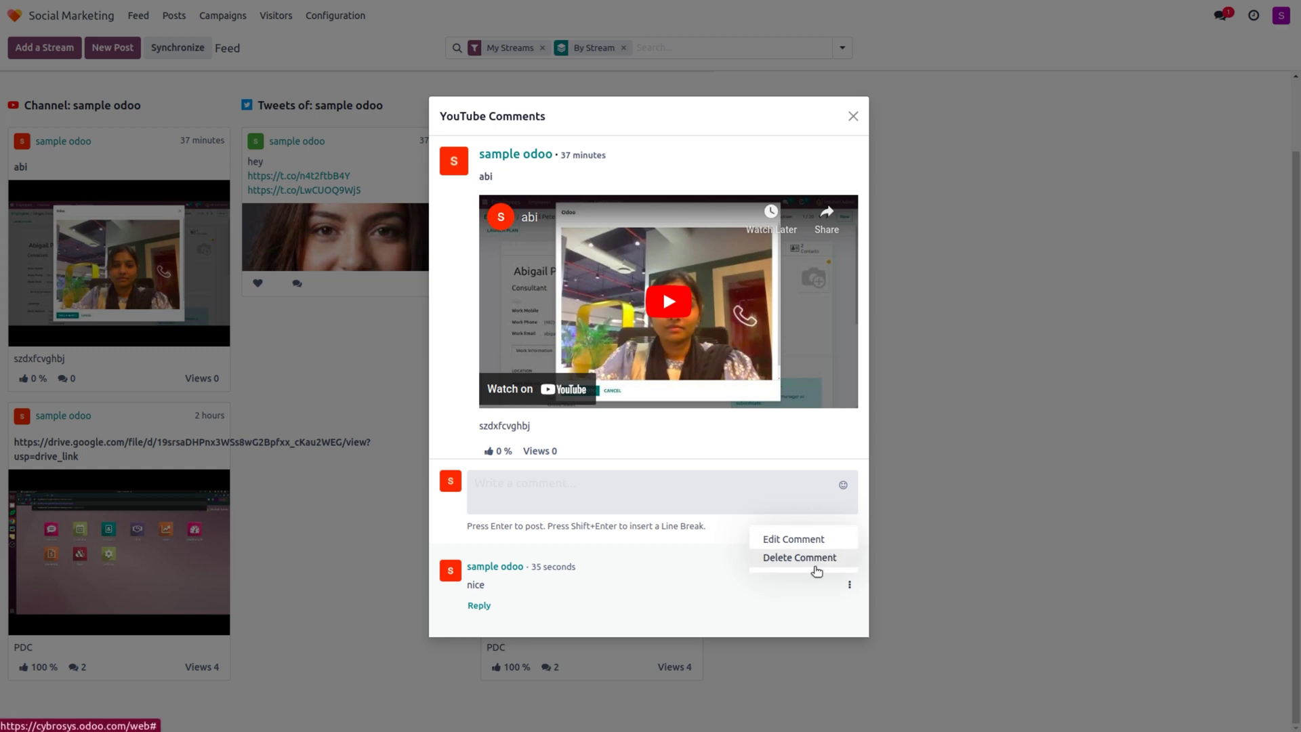
left_click(703, 619)
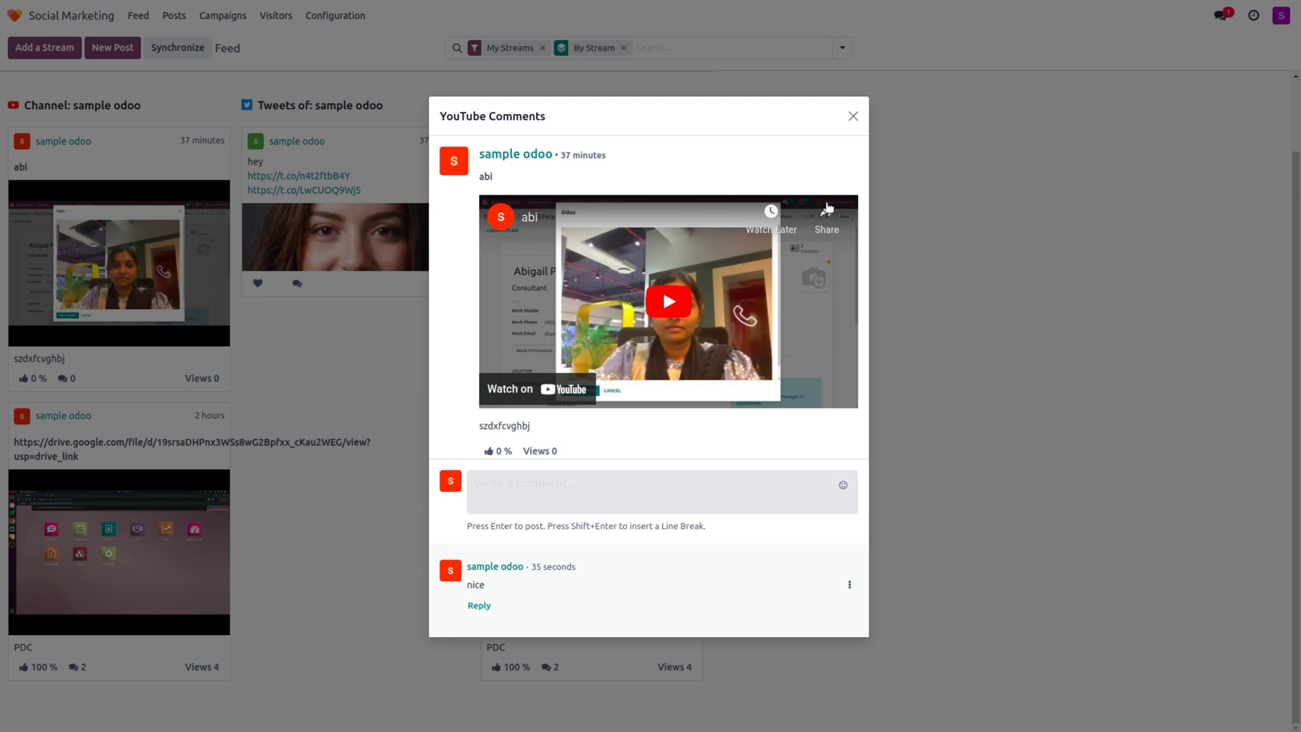
left_click(853, 116)
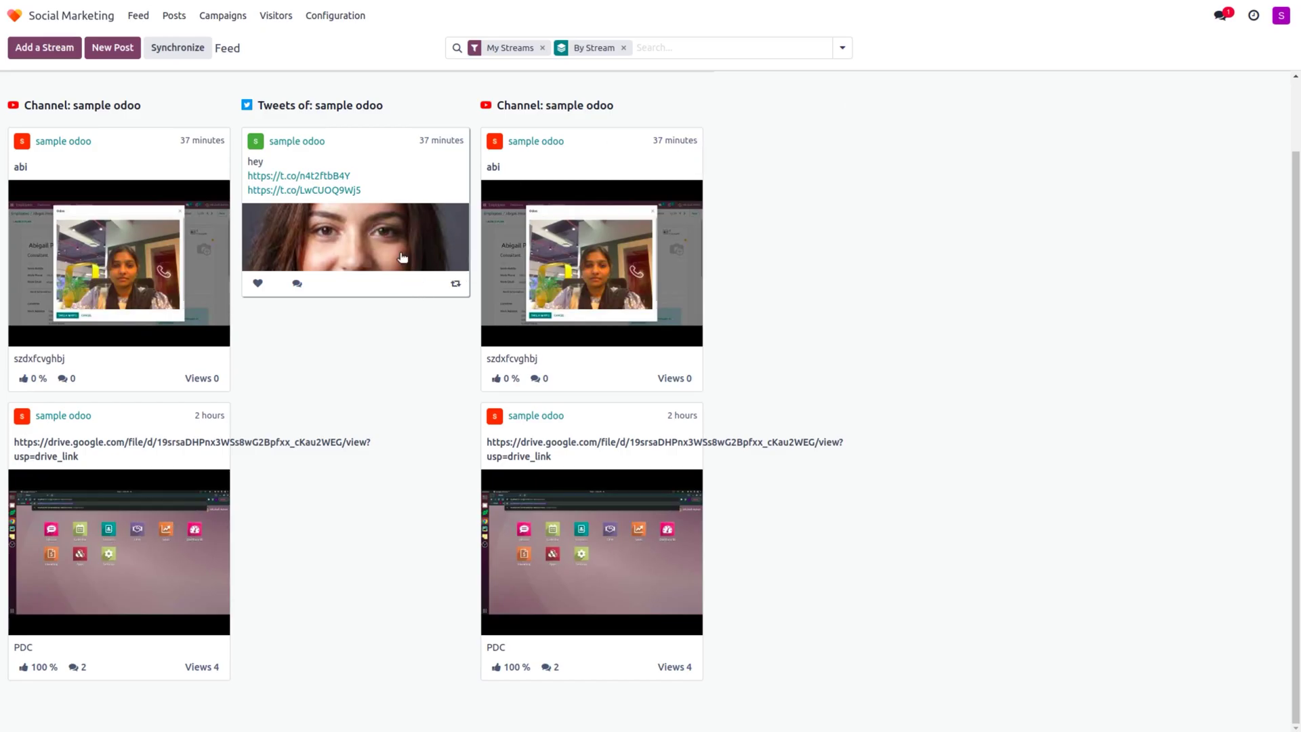
Retweet the hey tweet for 1 RT, then attempt a Quote Tweet, which raises a Client Error
left_click(456, 286)
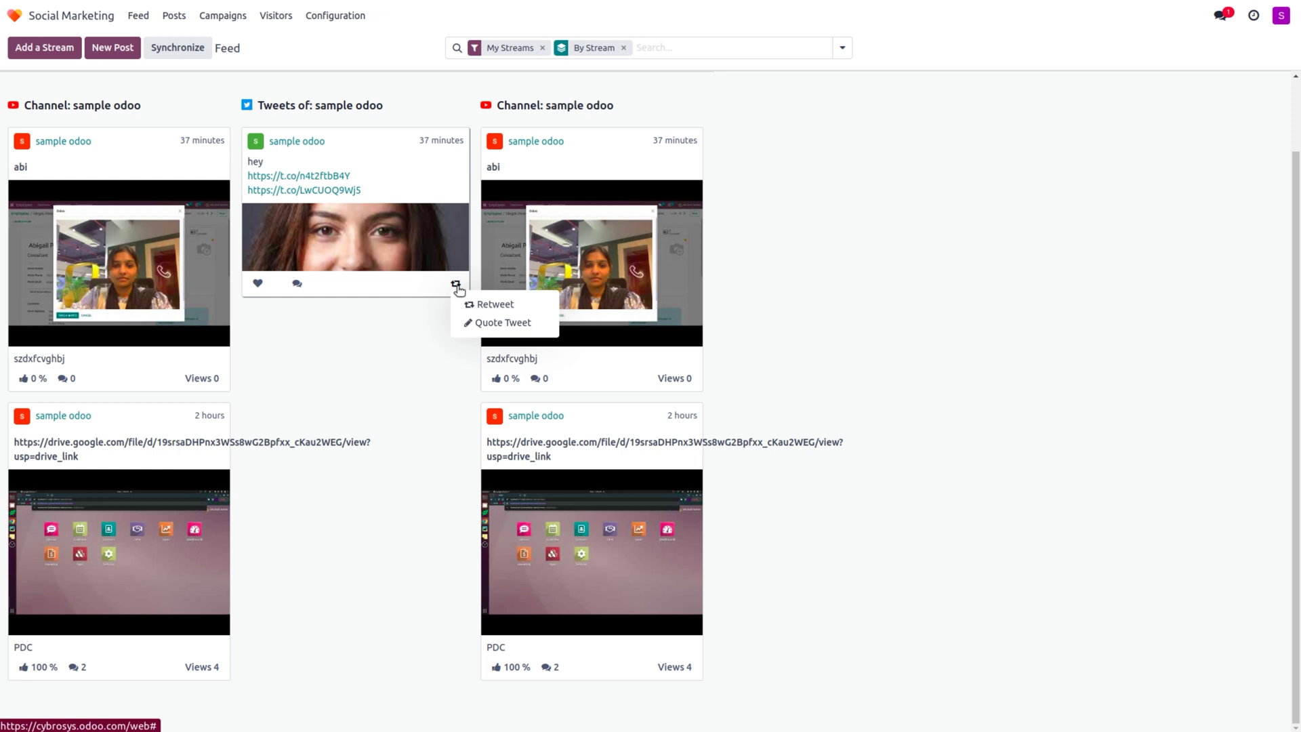
left_click(492, 307)
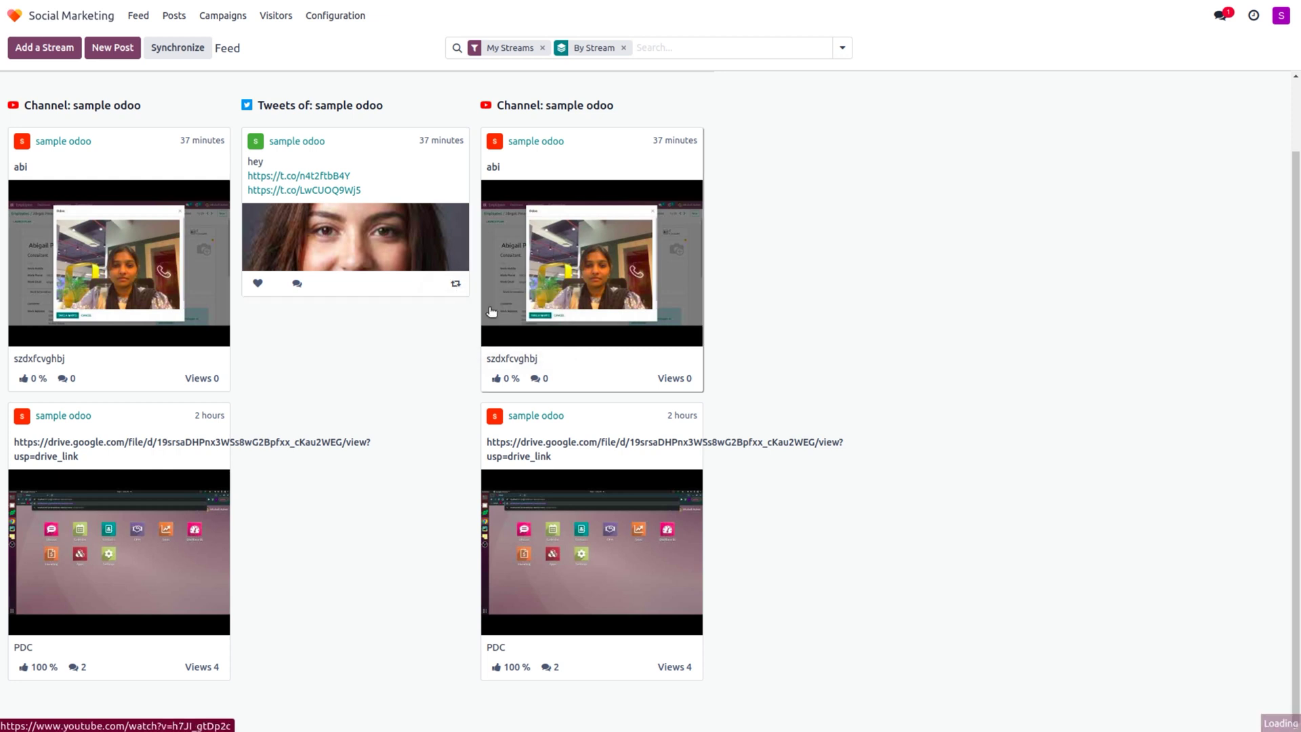
left_click(439, 285)
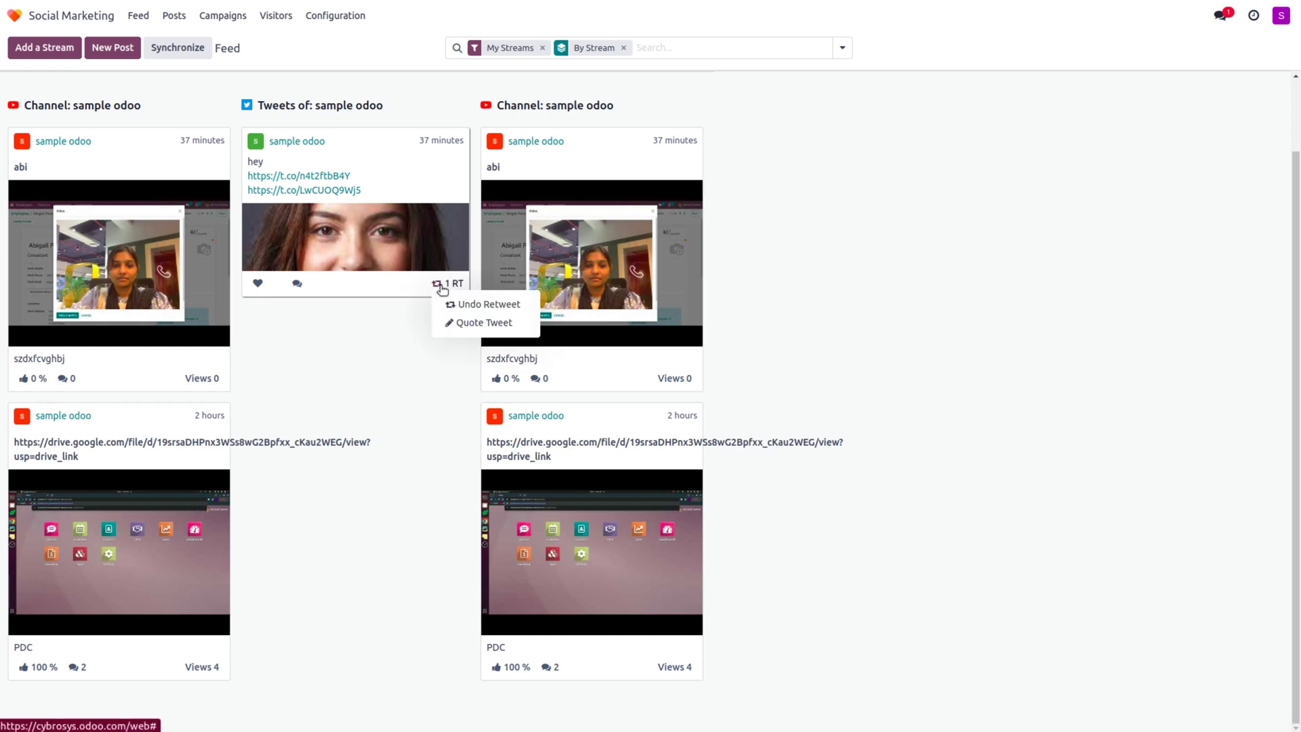
left_click(479, 324)
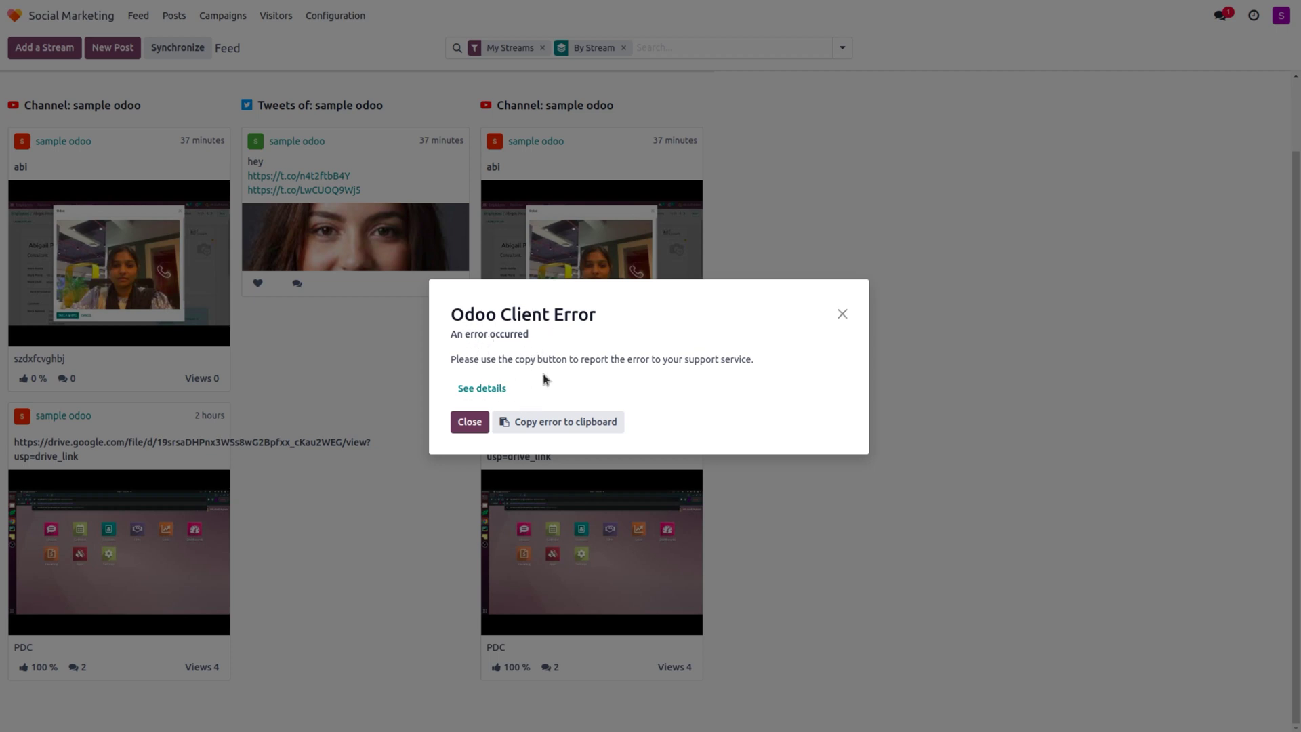
Dismiss the Client Error, cancel attaching an image in the hey tweet's comments, and close them
left_click(843, 314)
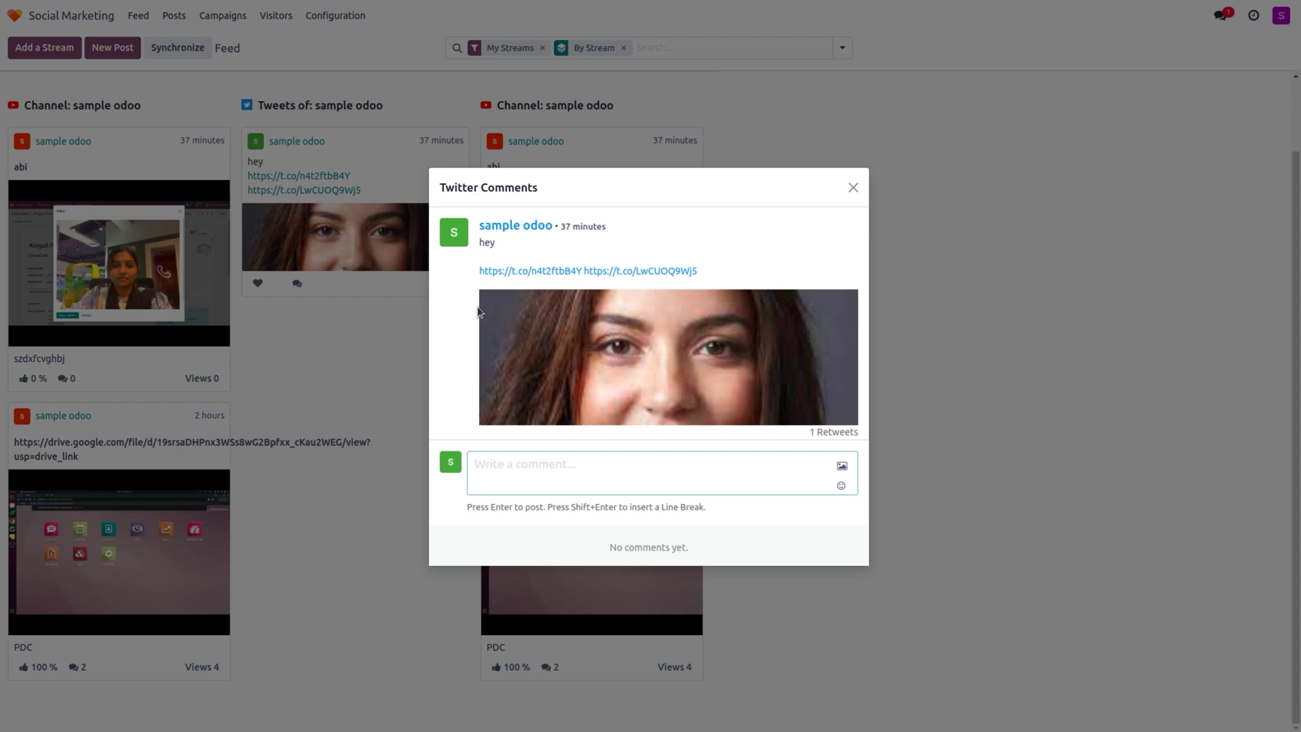
left_click(842, 468)
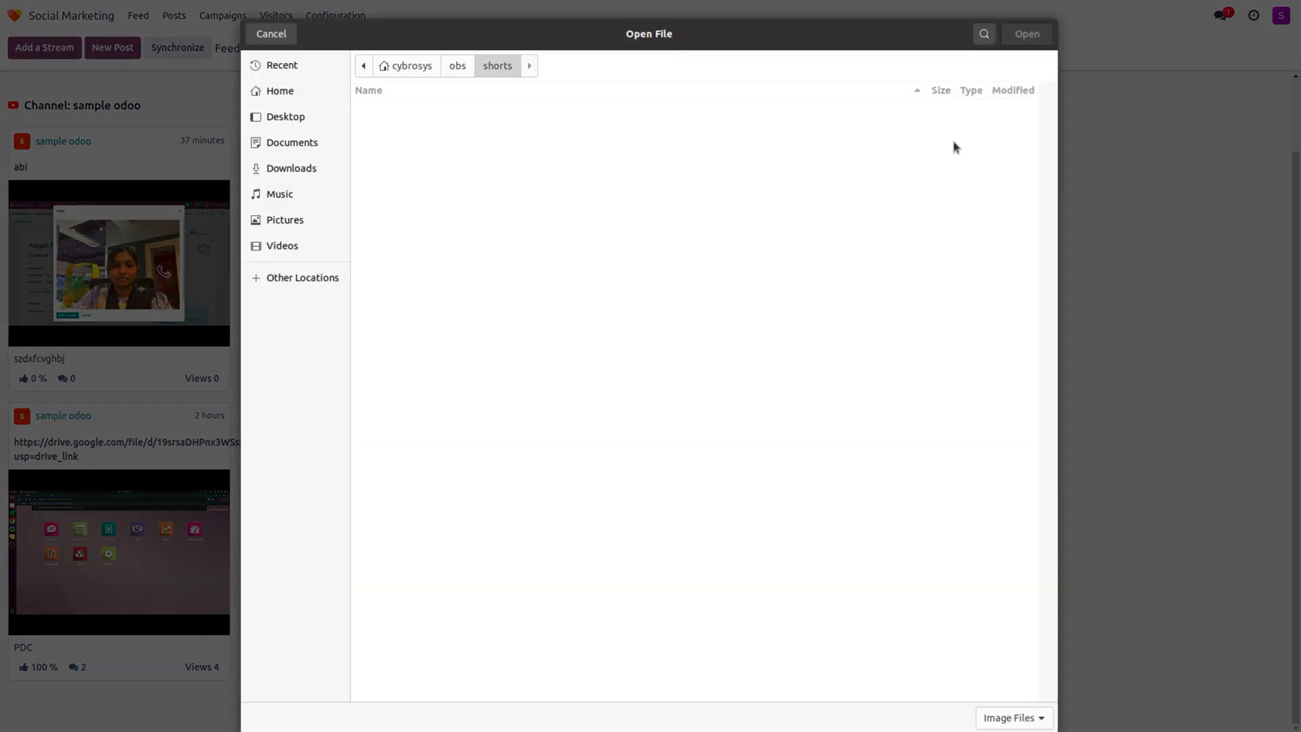
left_click(271, 34)
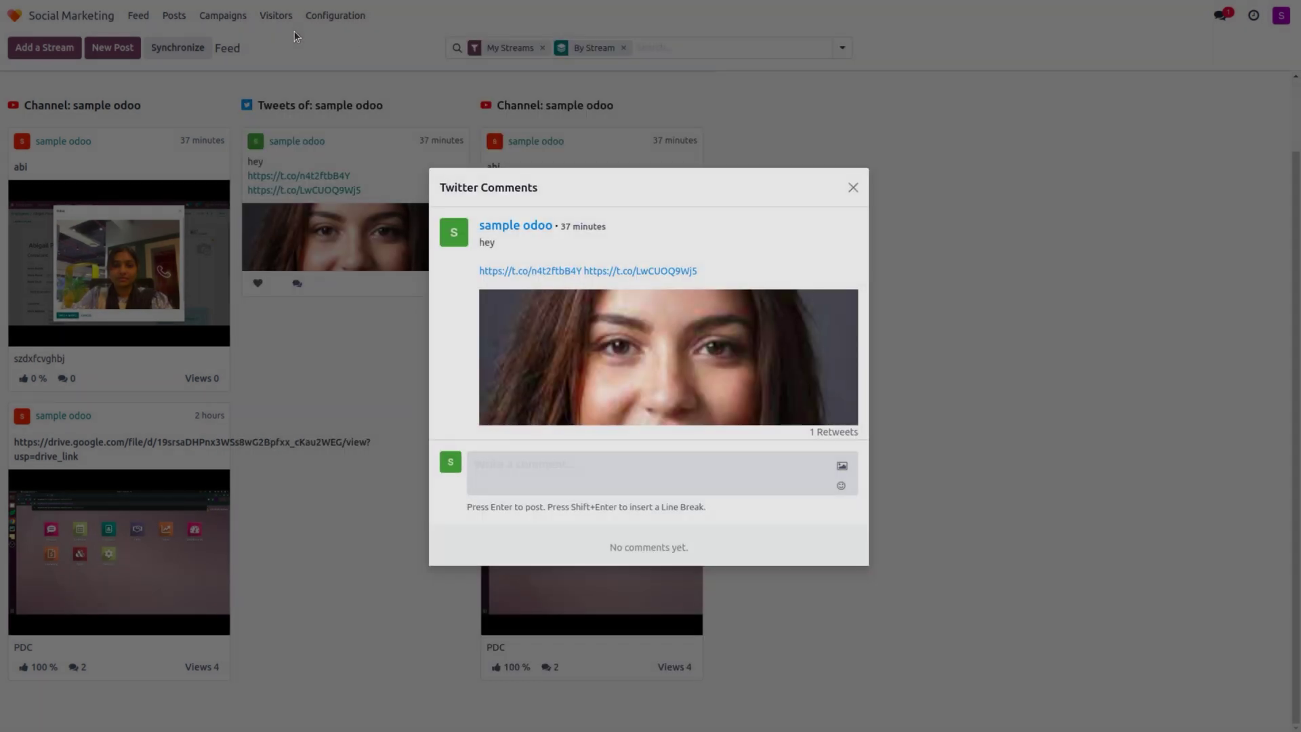
left_click(842, 489)
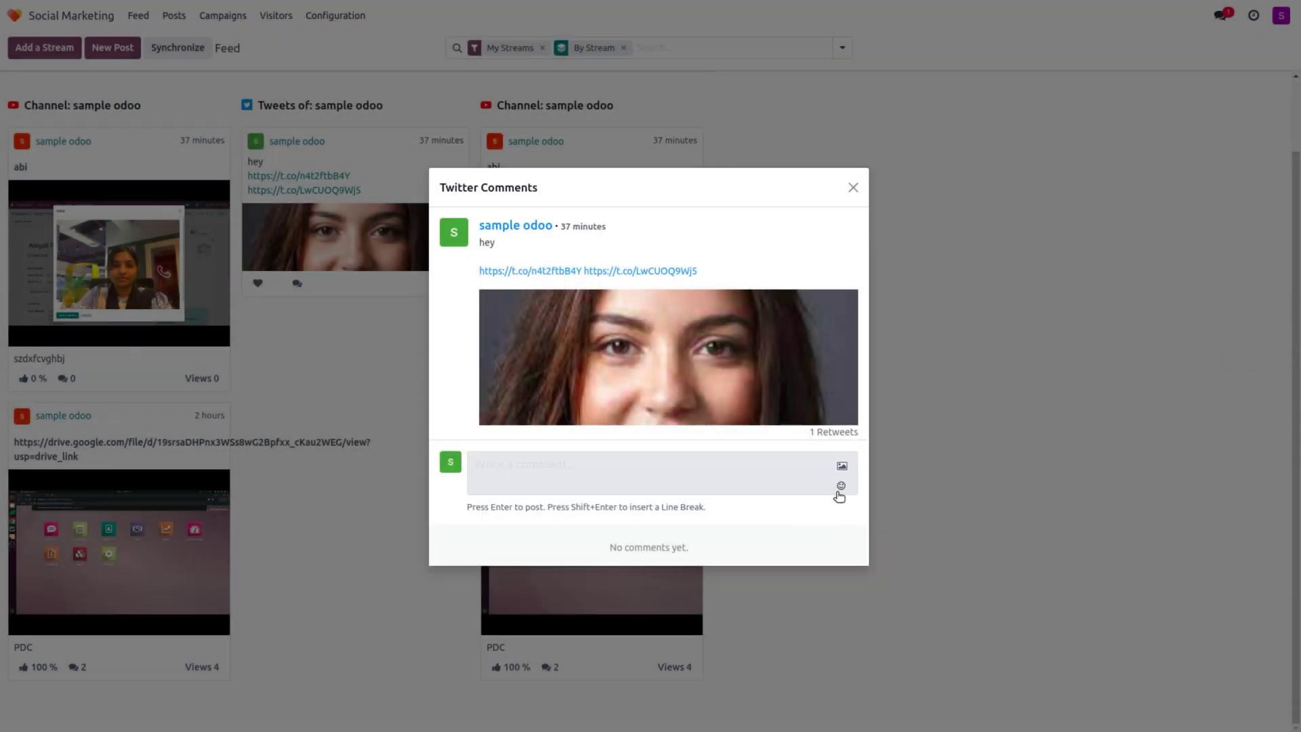
left_click(854, 187)
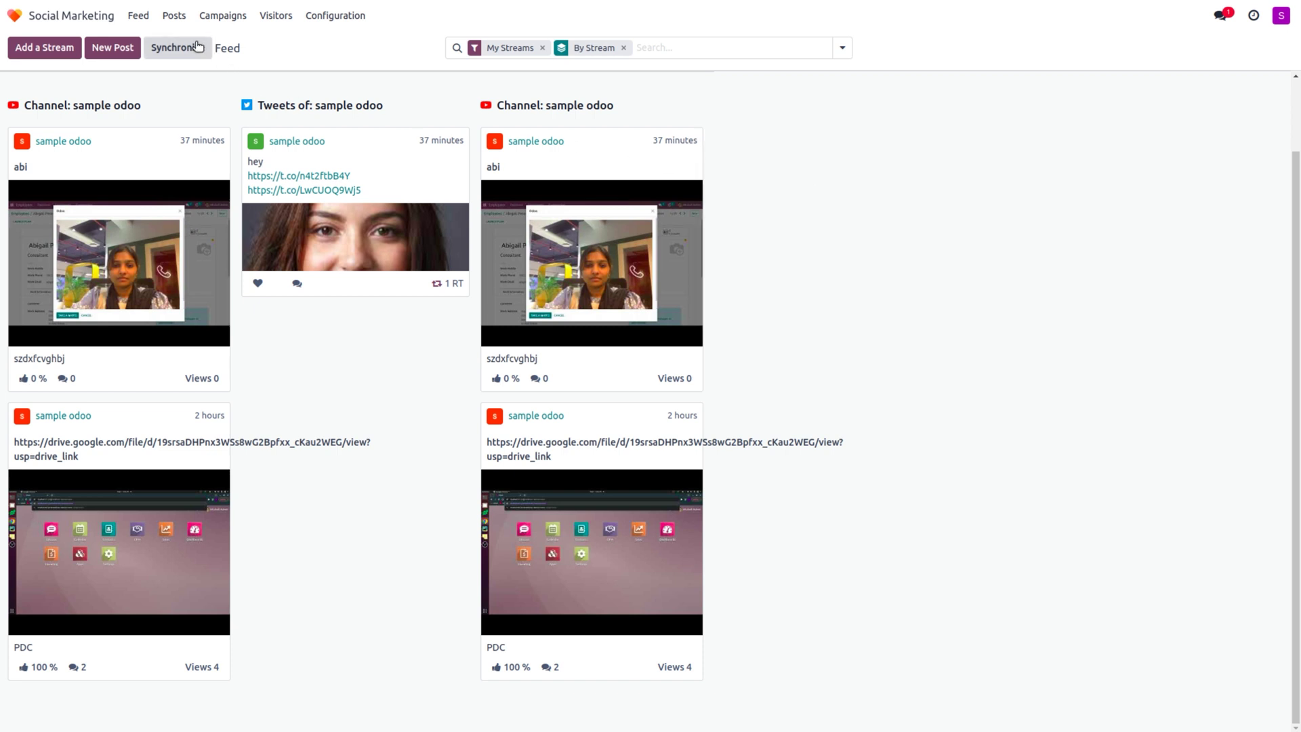